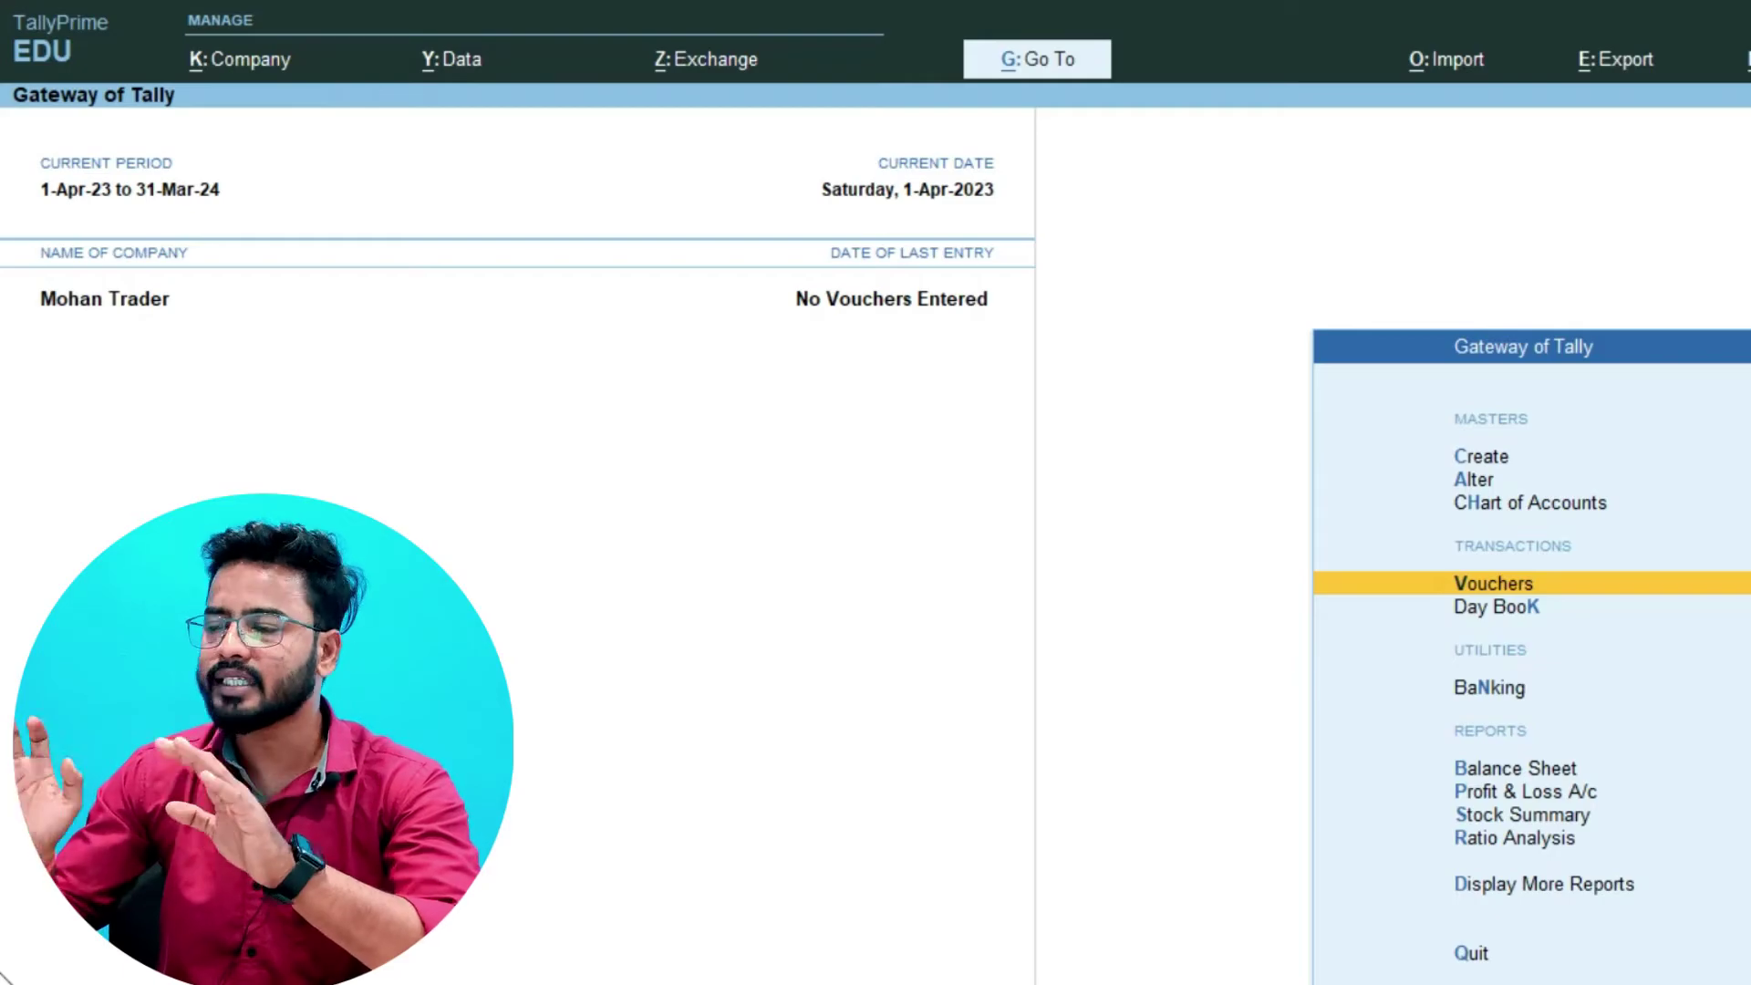
- Open a new Receipt voucher and select Cash as its receiving account
key(Down)
key(Up)
key(Return)
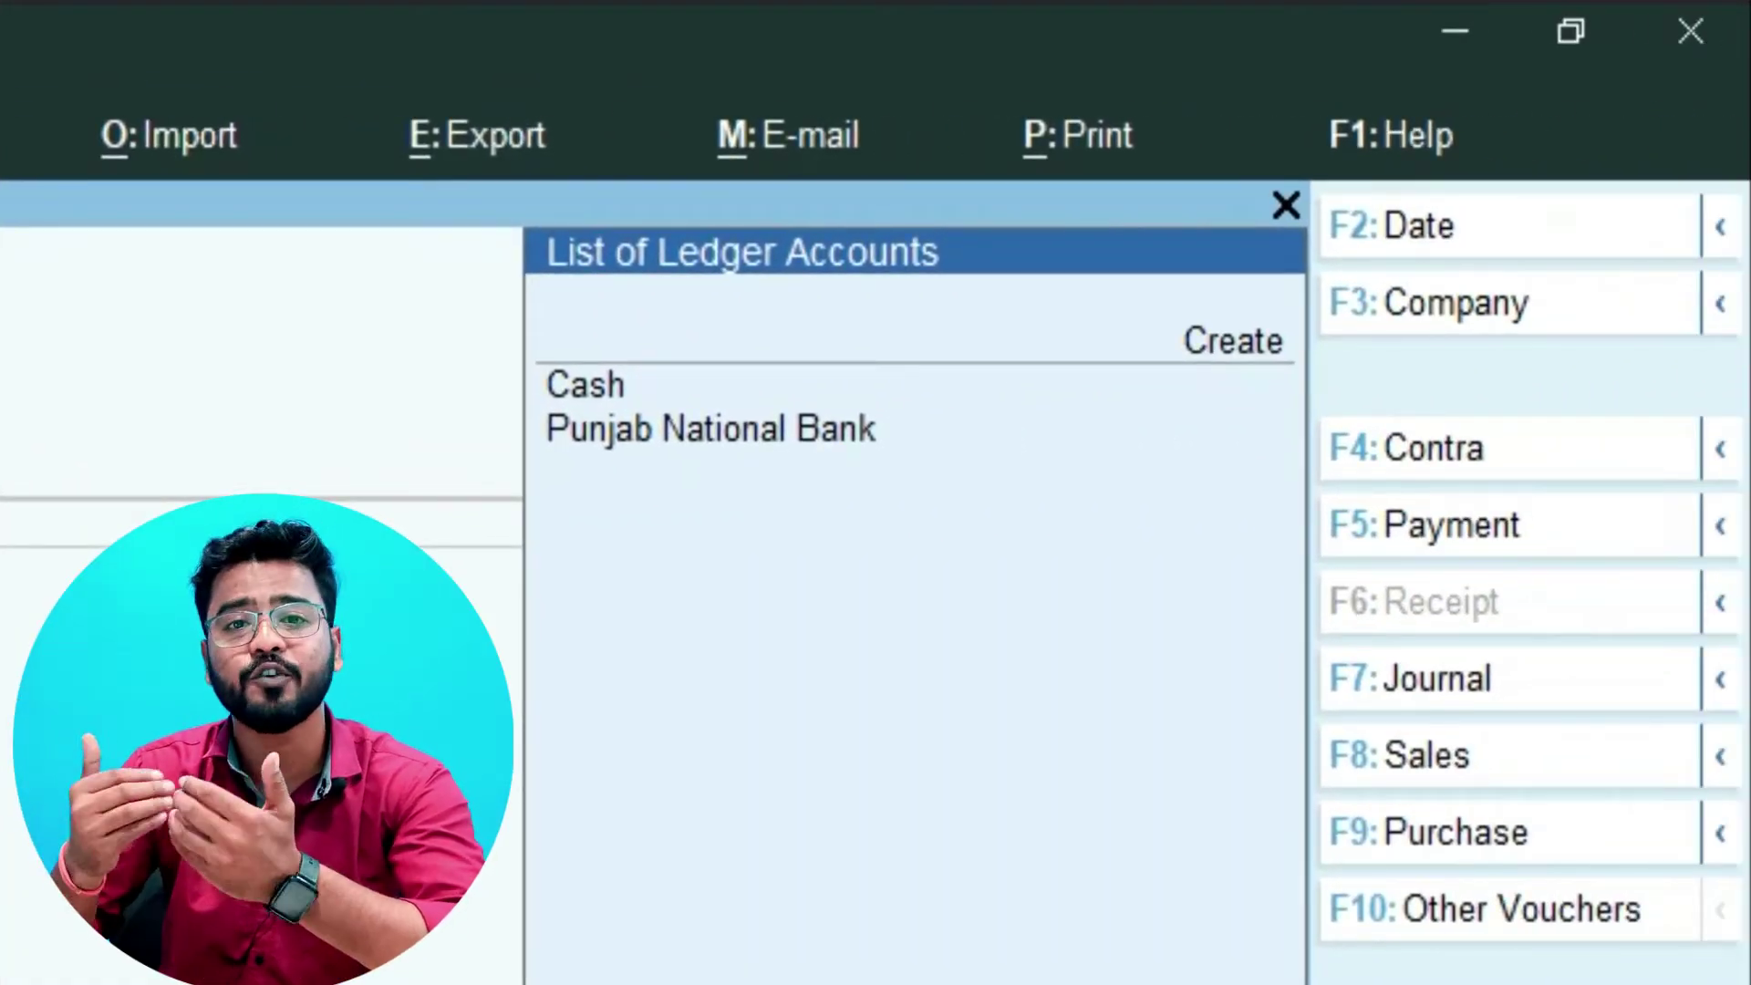
key(Down)
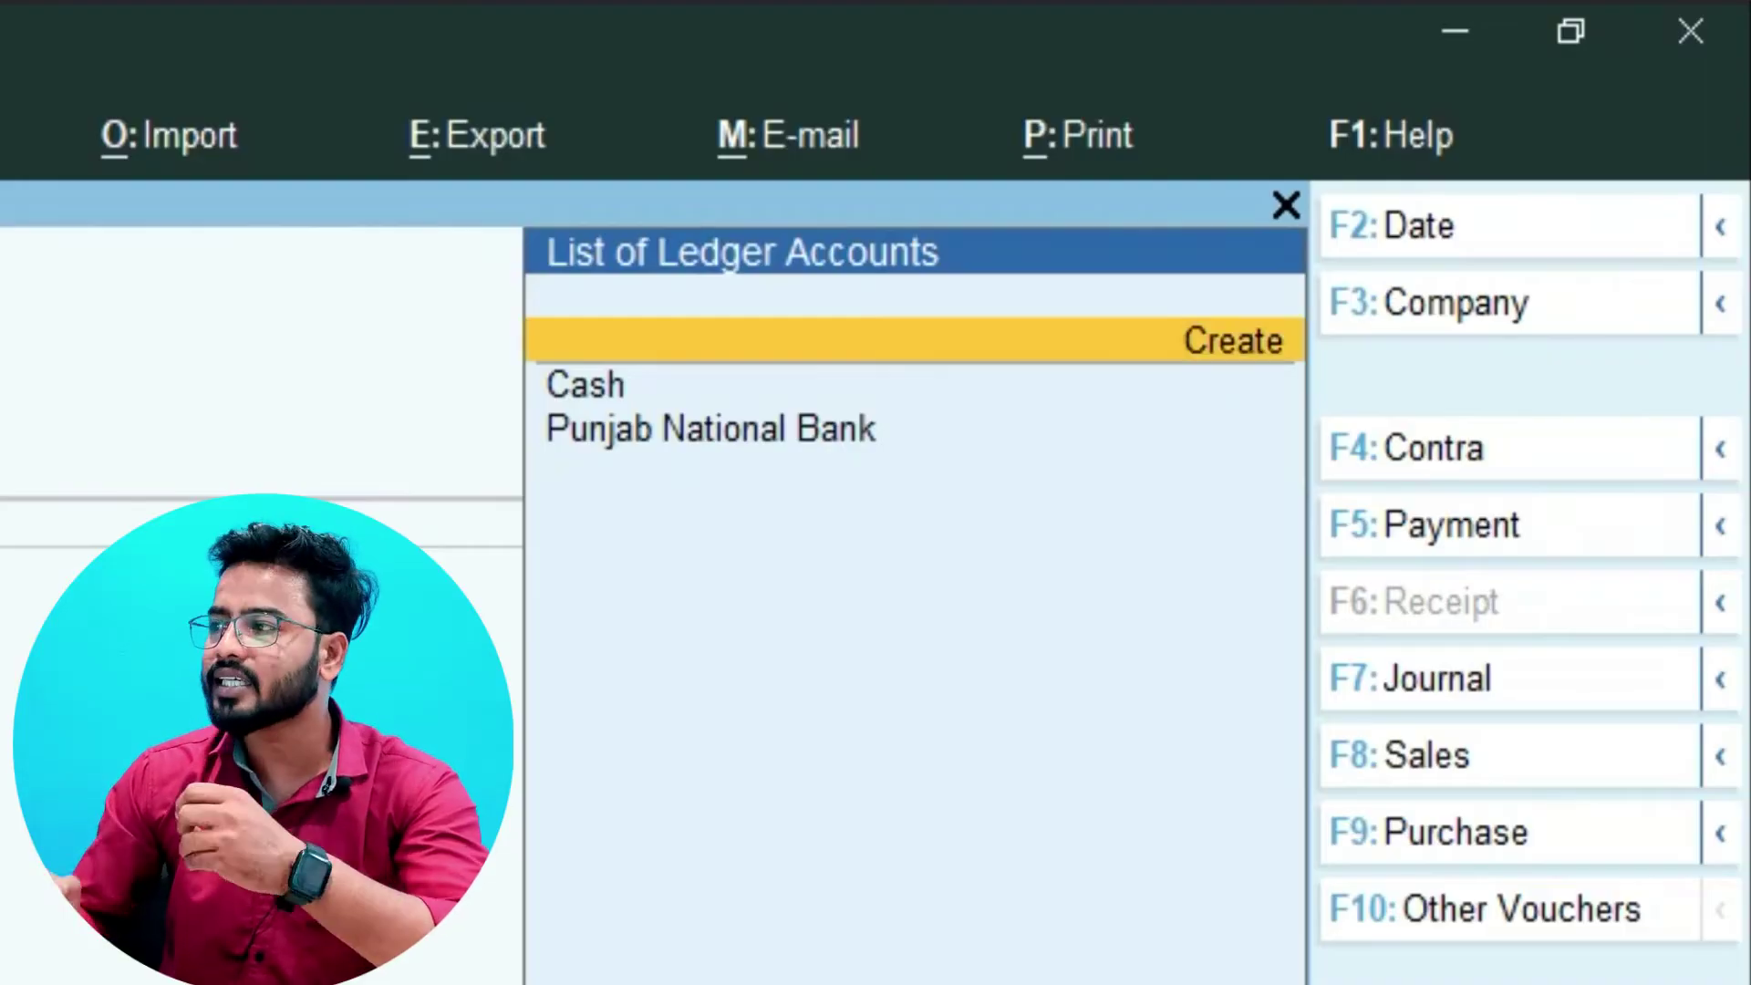
key(Down)
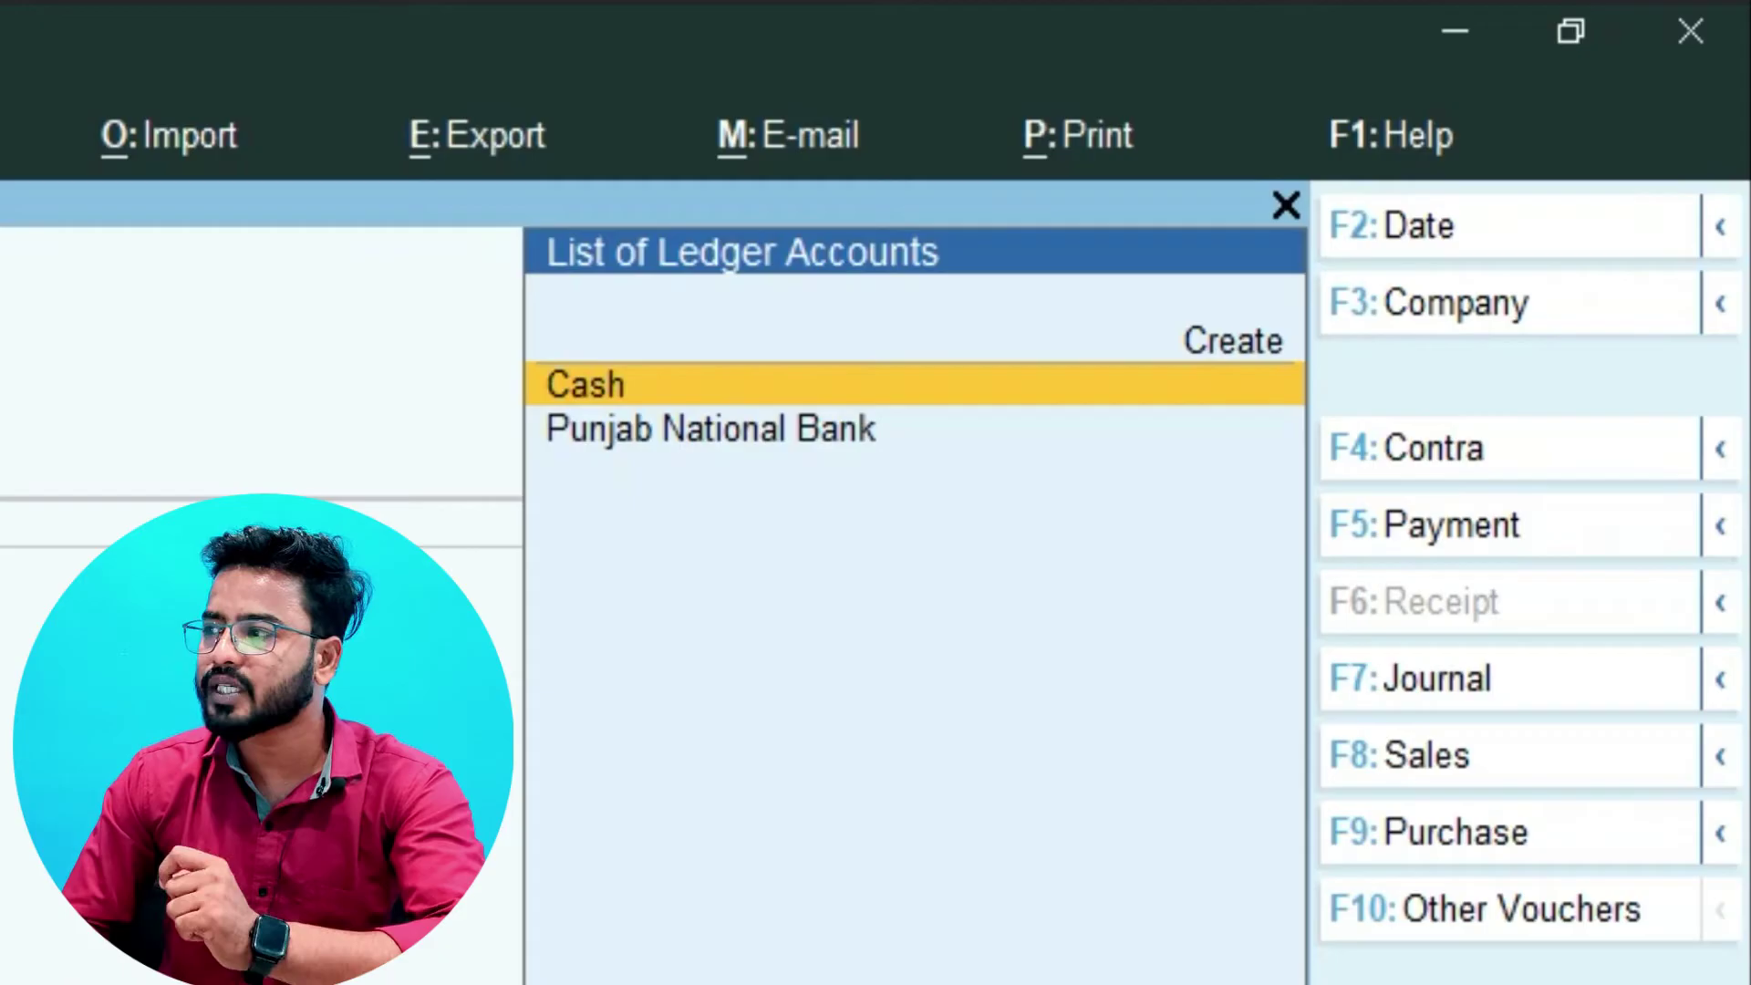
key(Return)
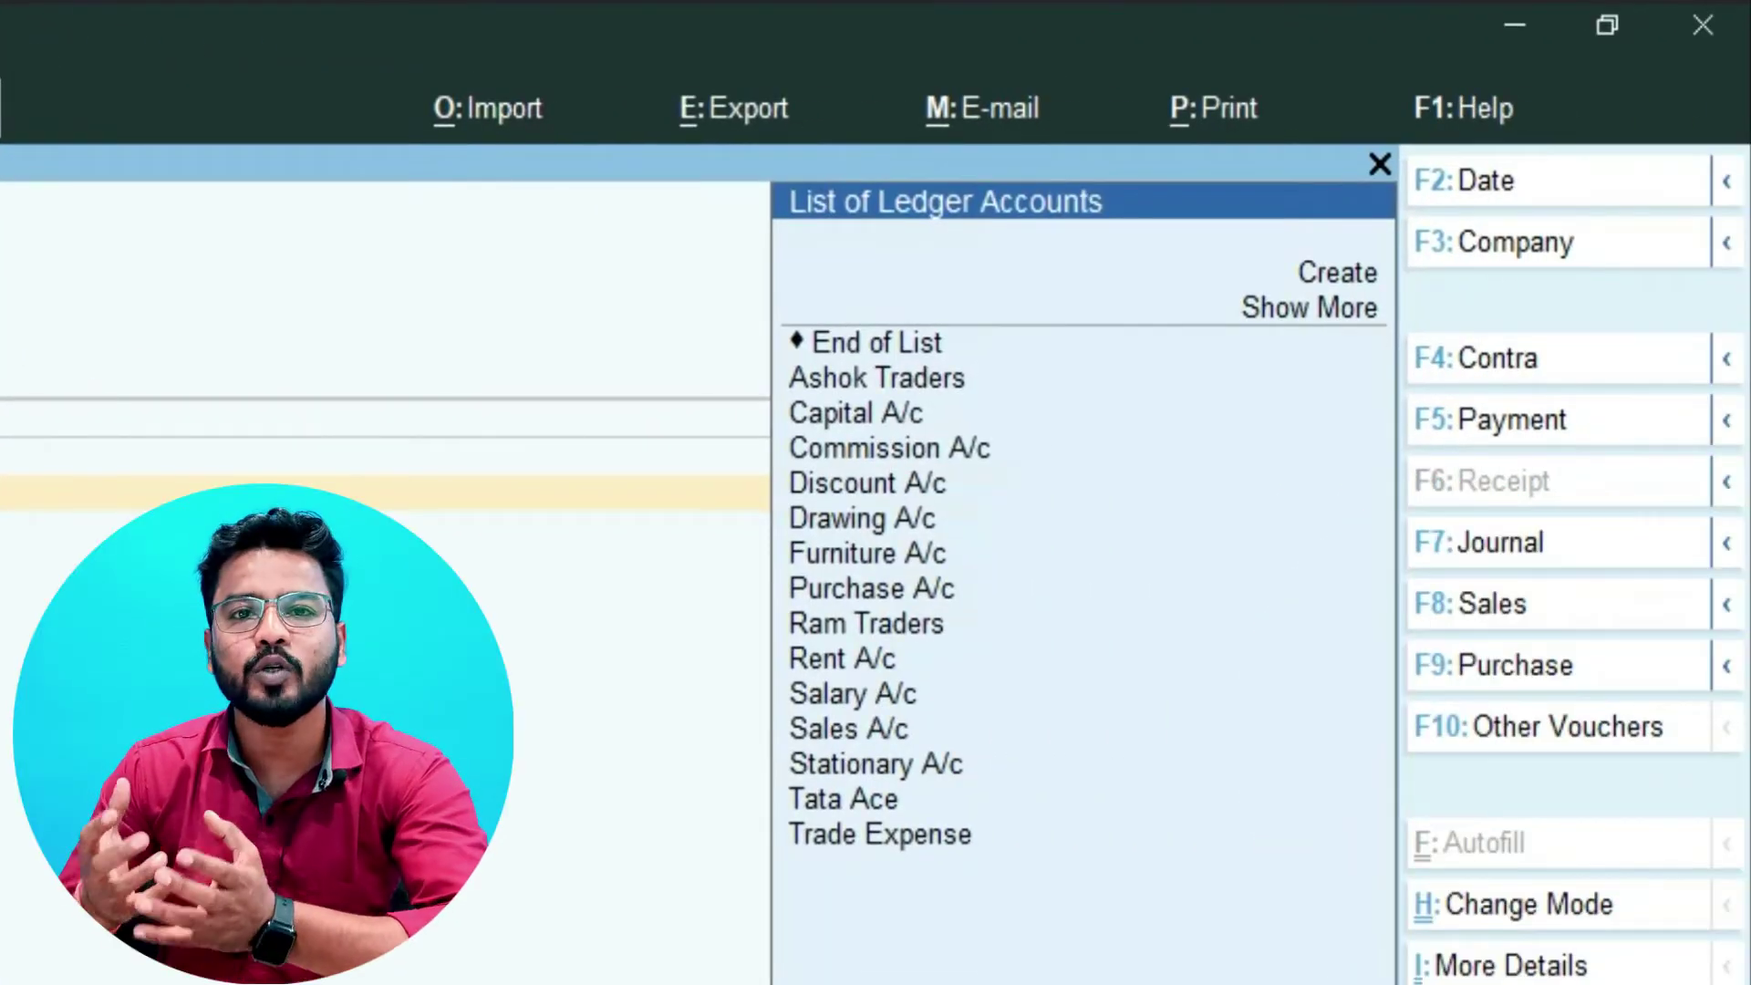
- Credit Capital A/c with 180000 on the receipt and move on to the narration
key(Down)
key(Down)
key(Down)
key(Down)
key(Down)
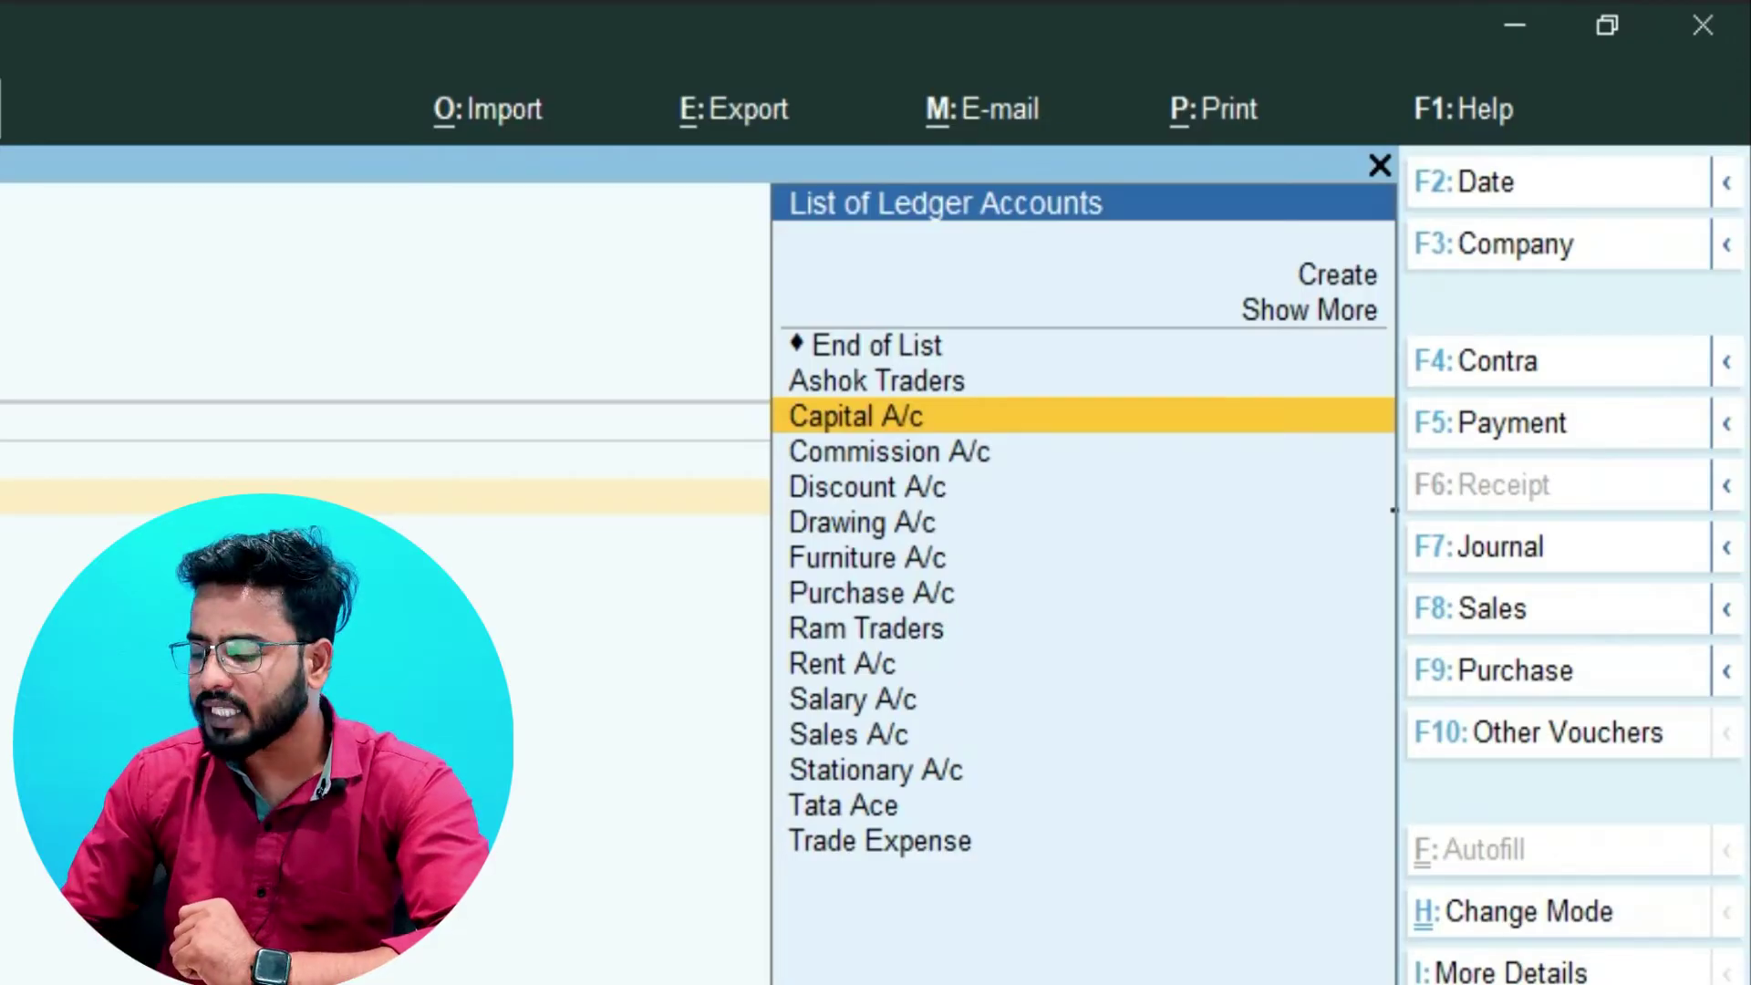
key(Return)
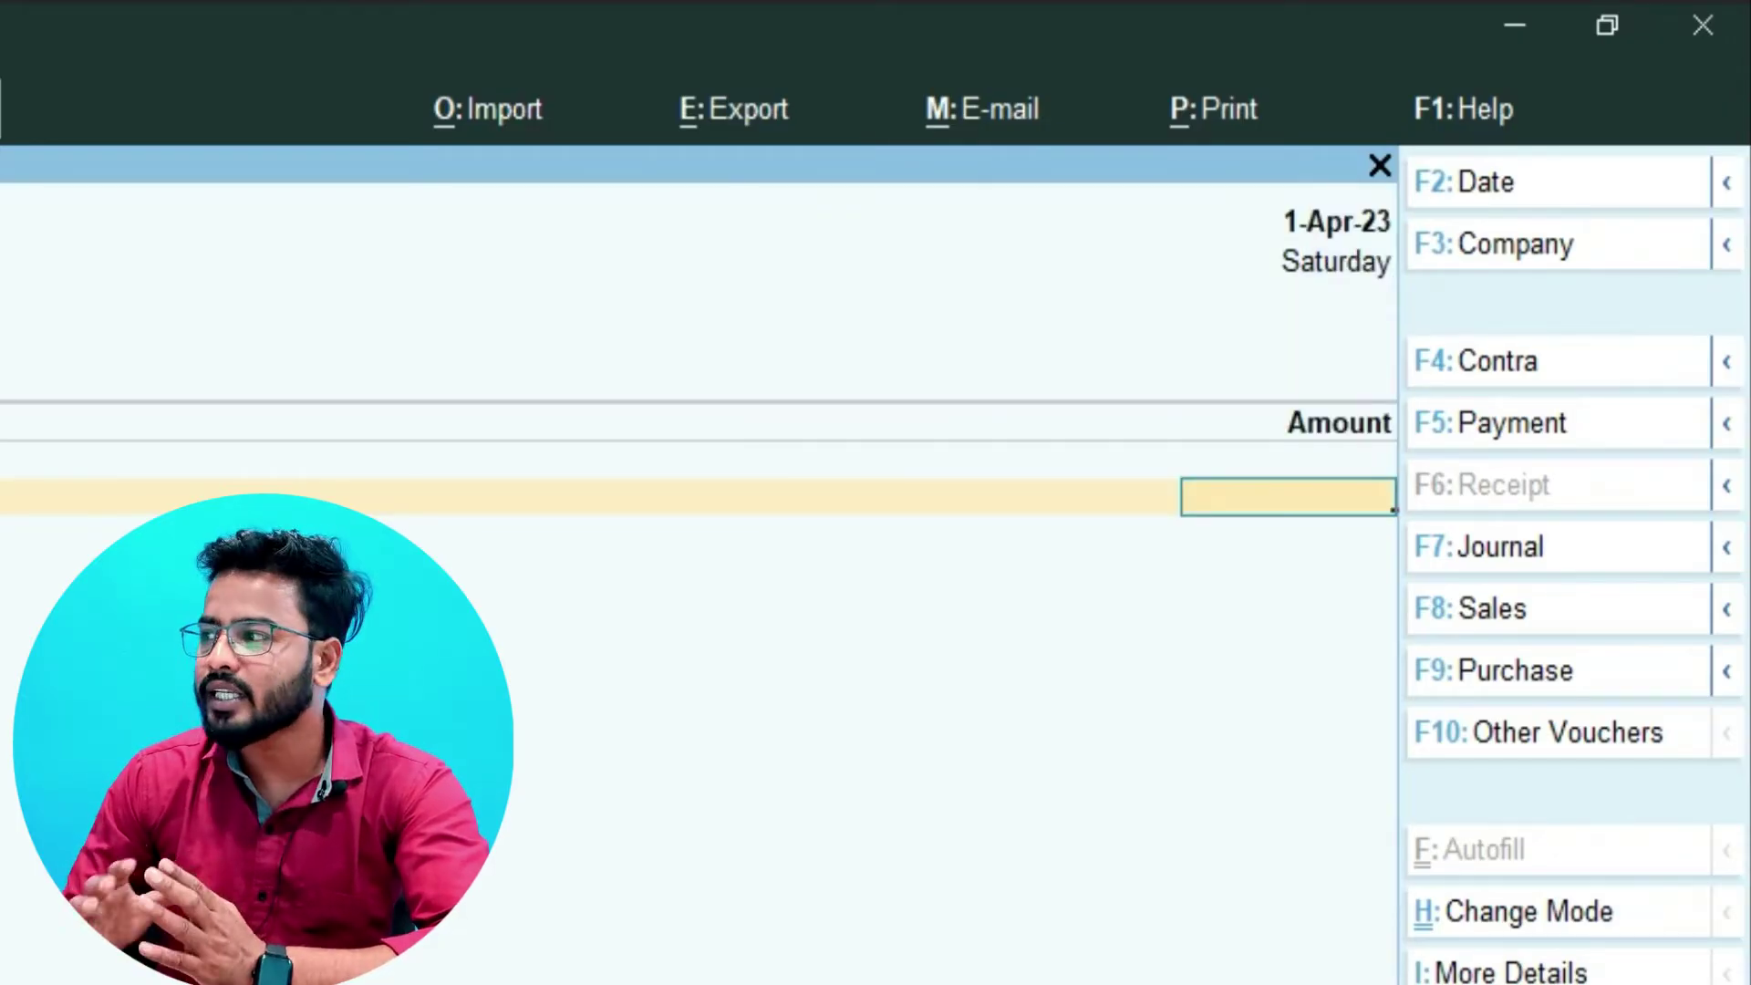
text(180000)
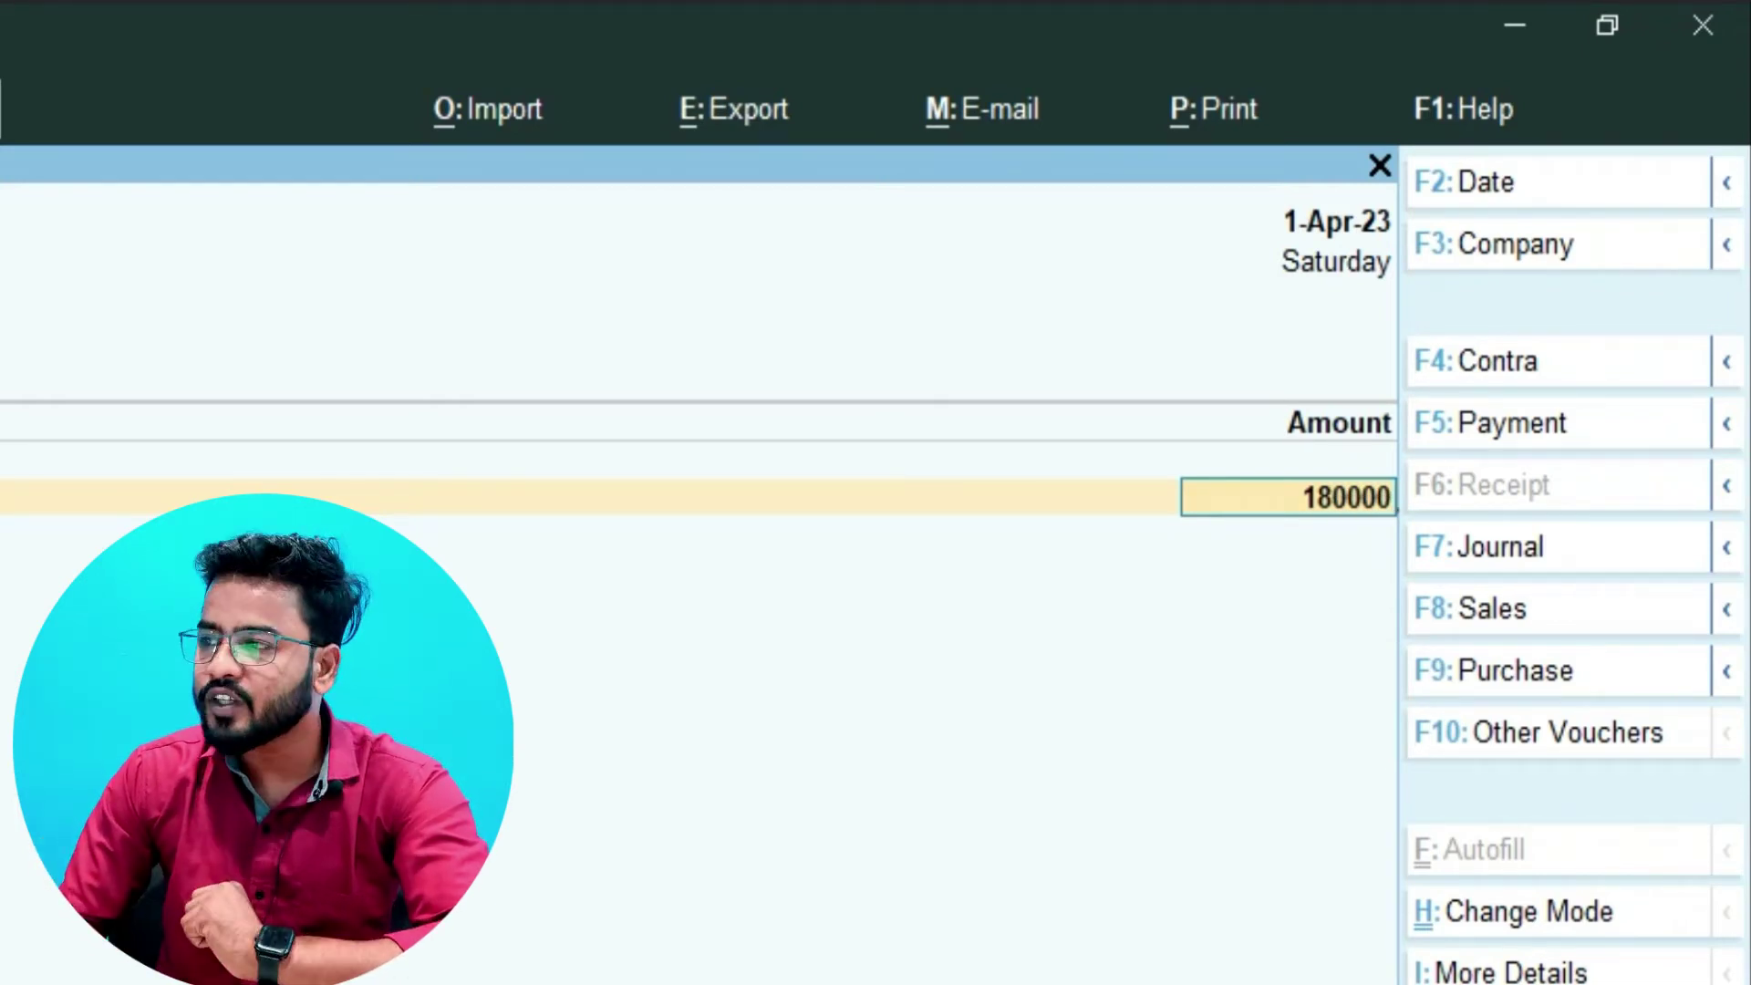
key(Return)
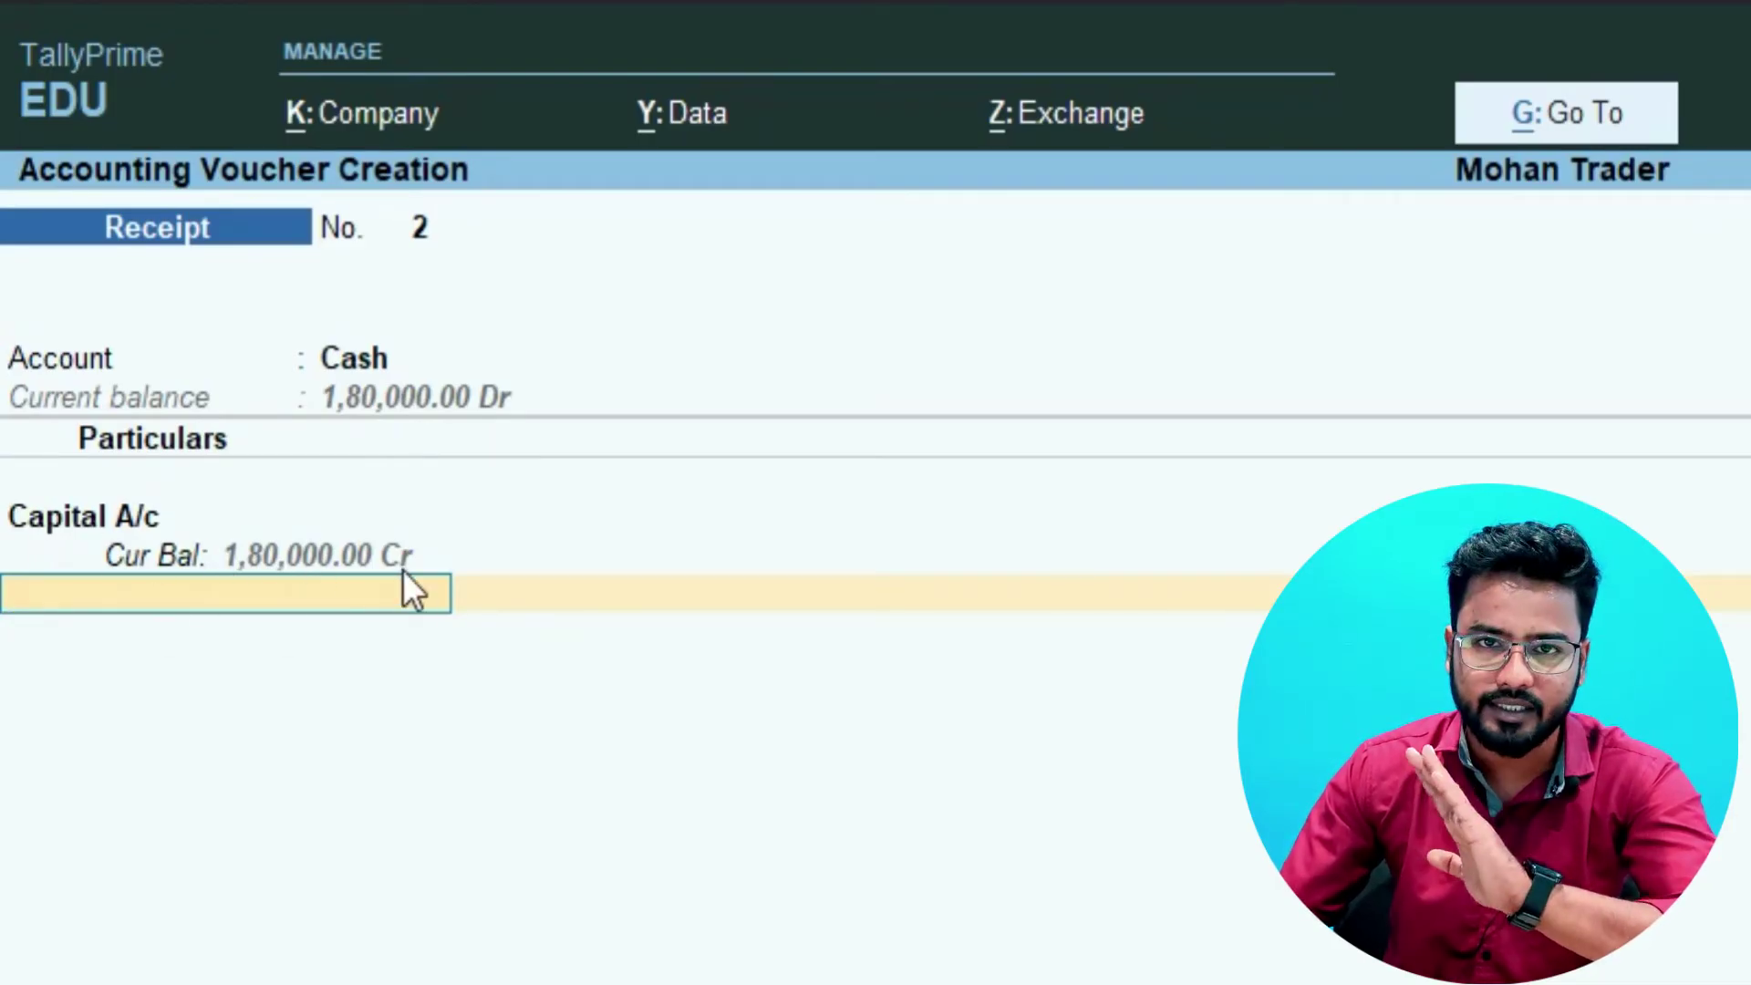
key(Return)
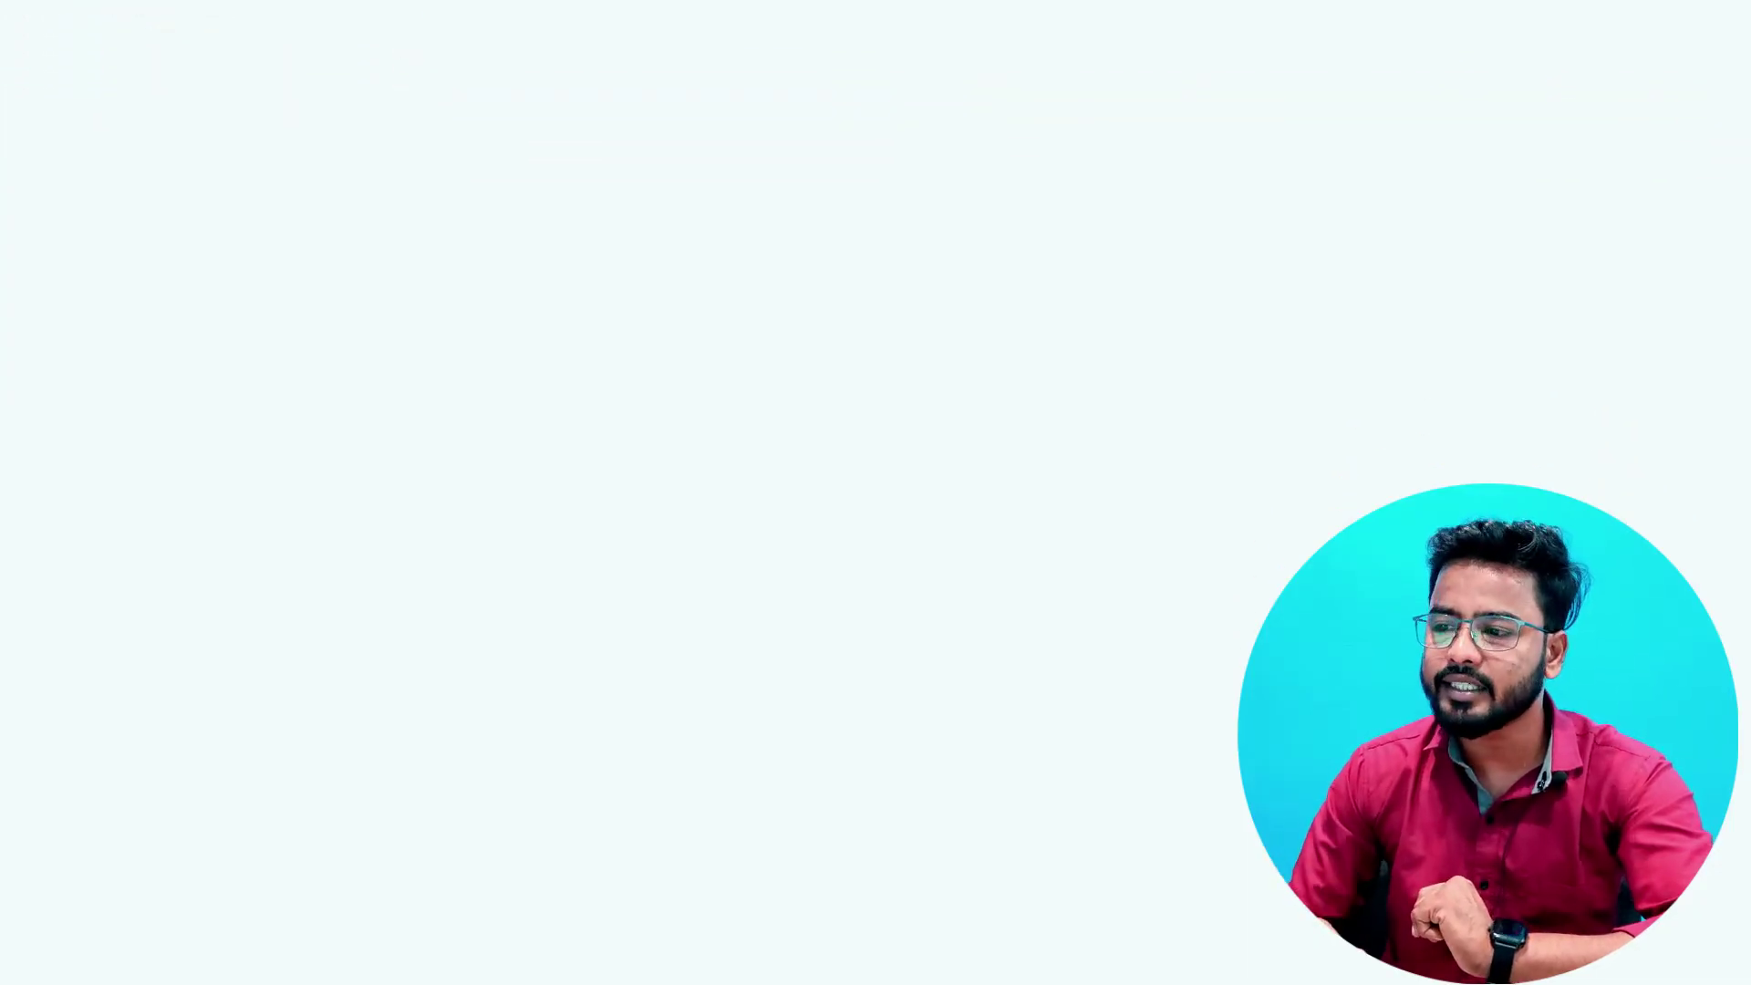
- Enter the narration 'Started Business with 180000 amount' and save Receipt voucher No. 2
text(Started)
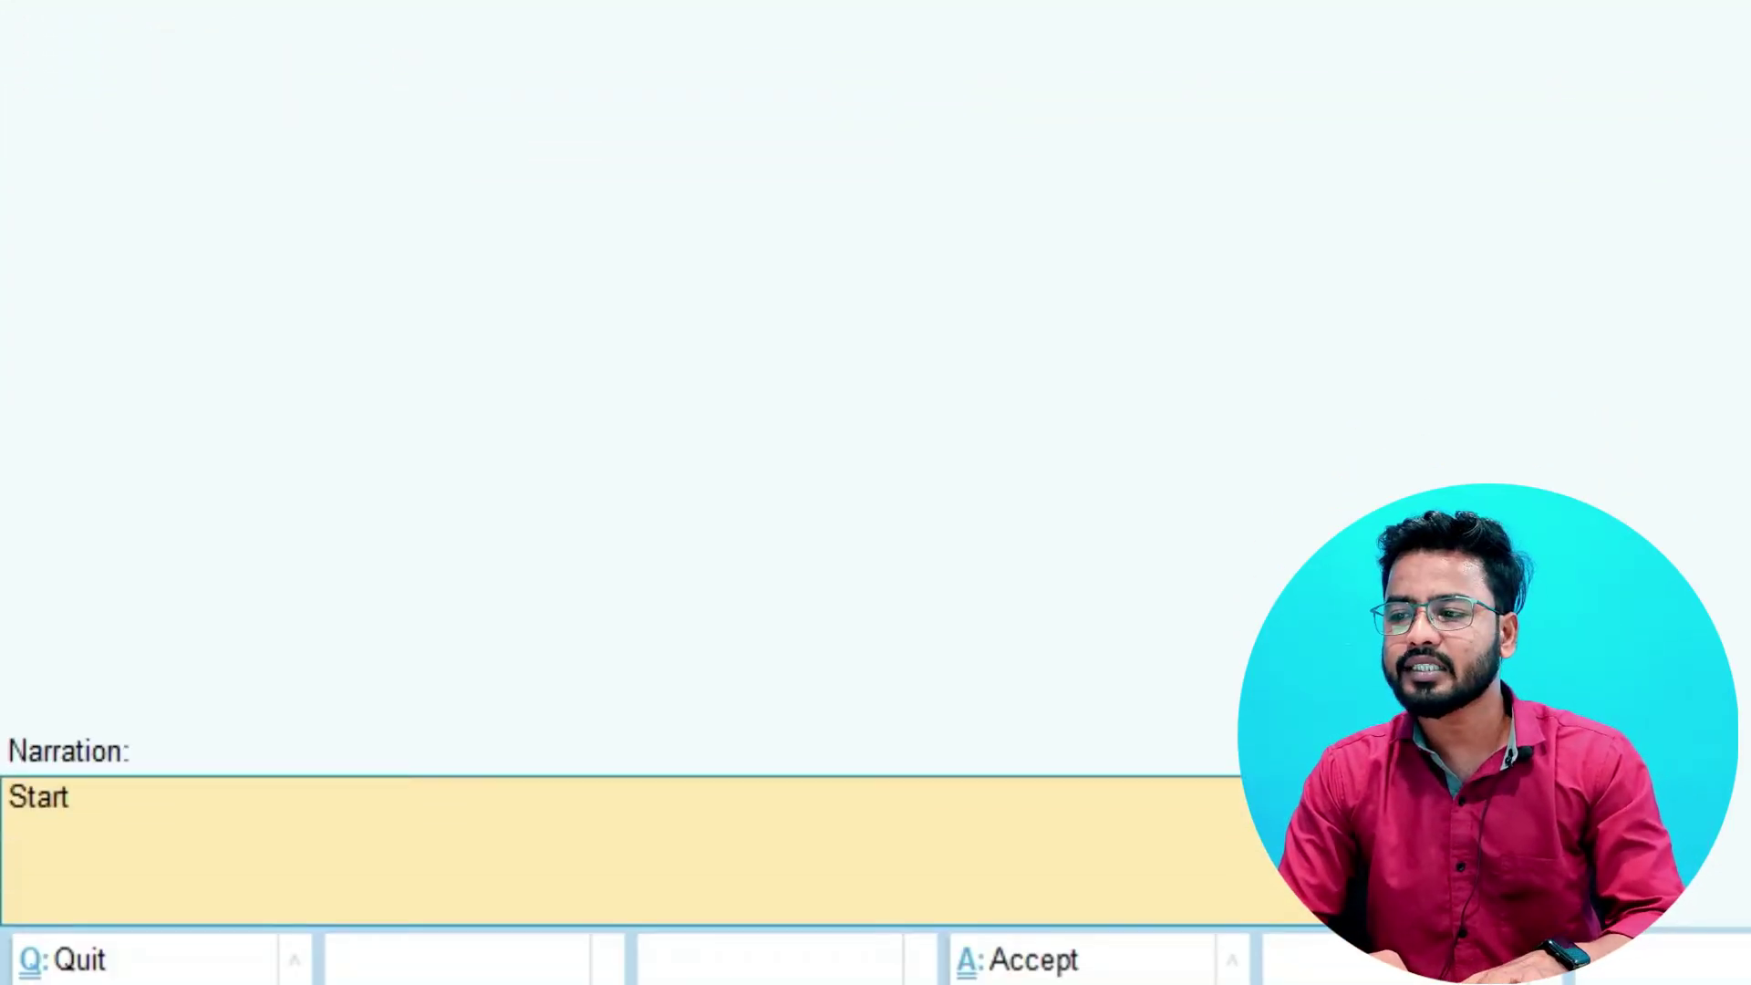
text( Business with)
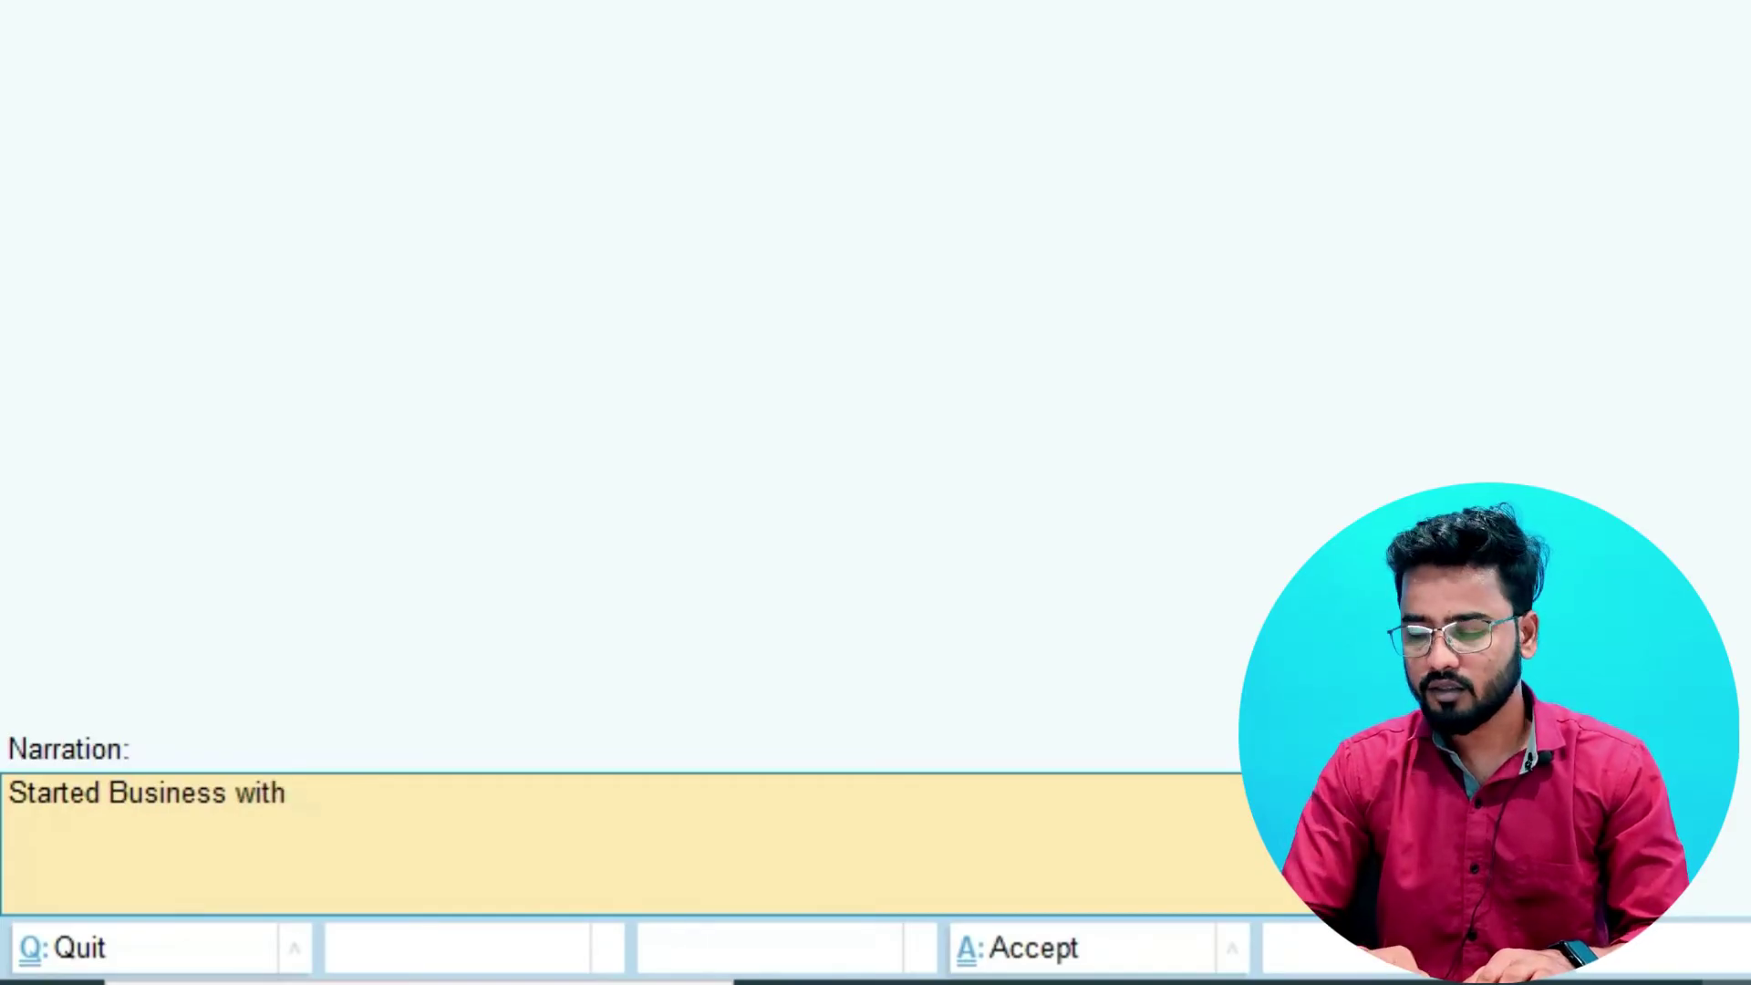
text( 180000)
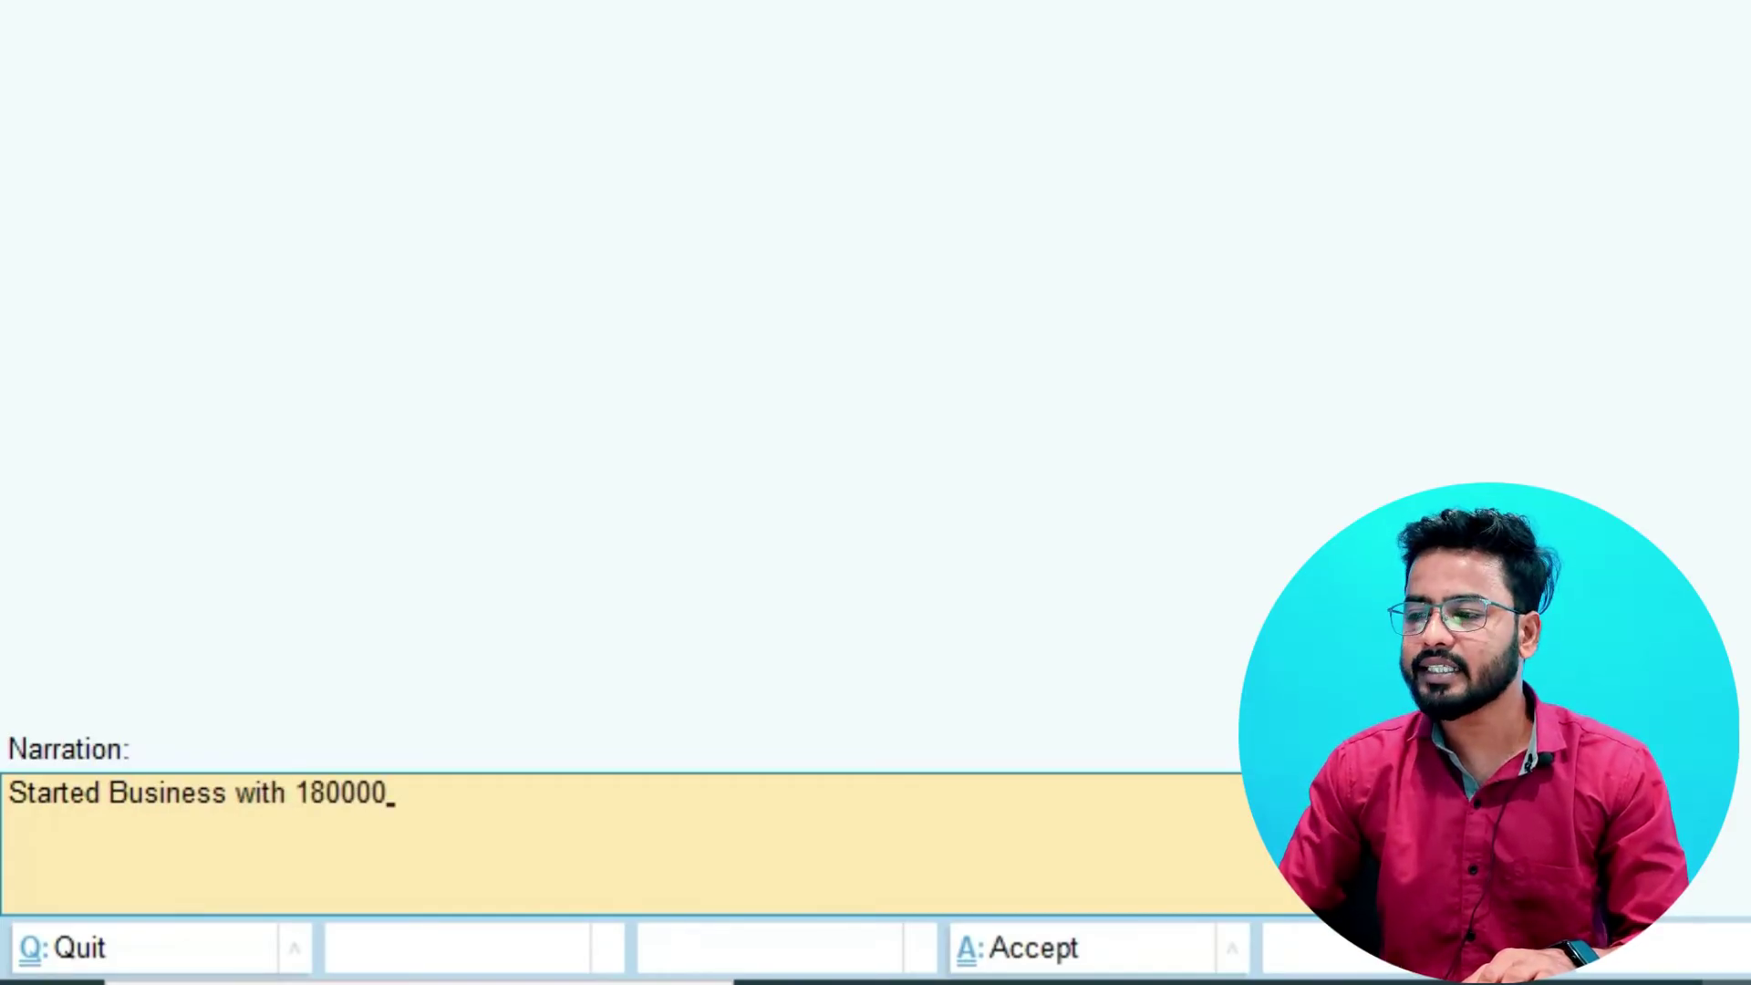
text( amount)
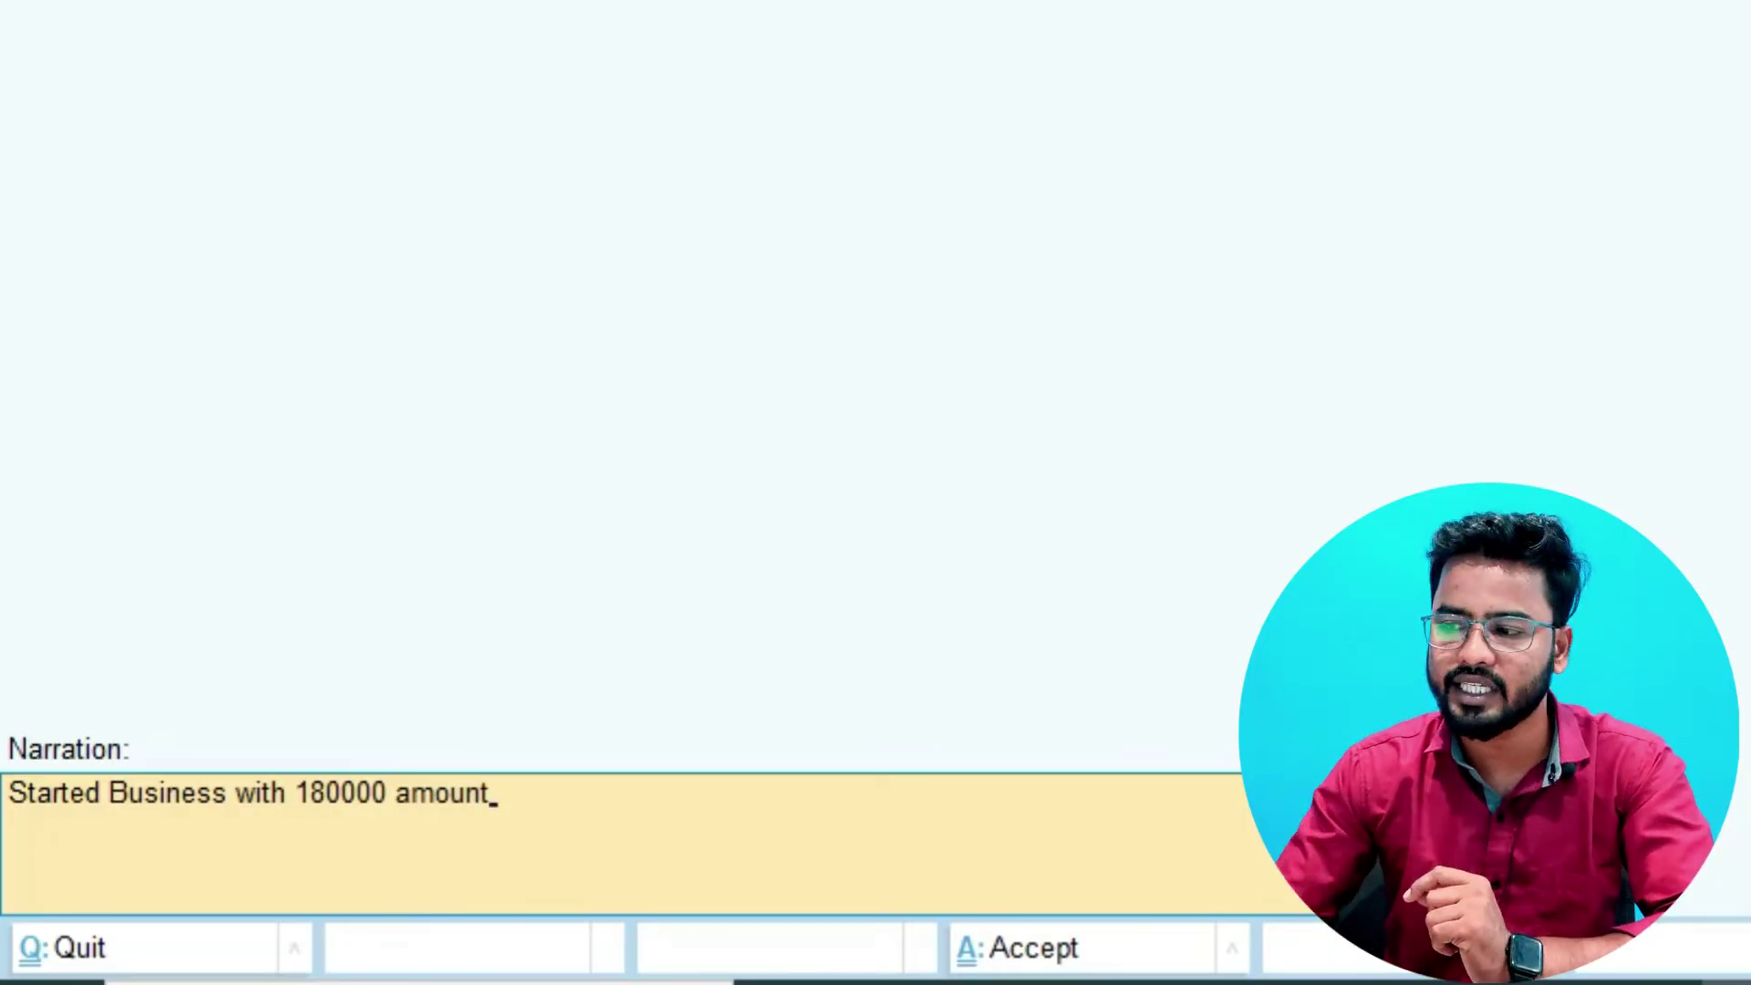
key(Return)
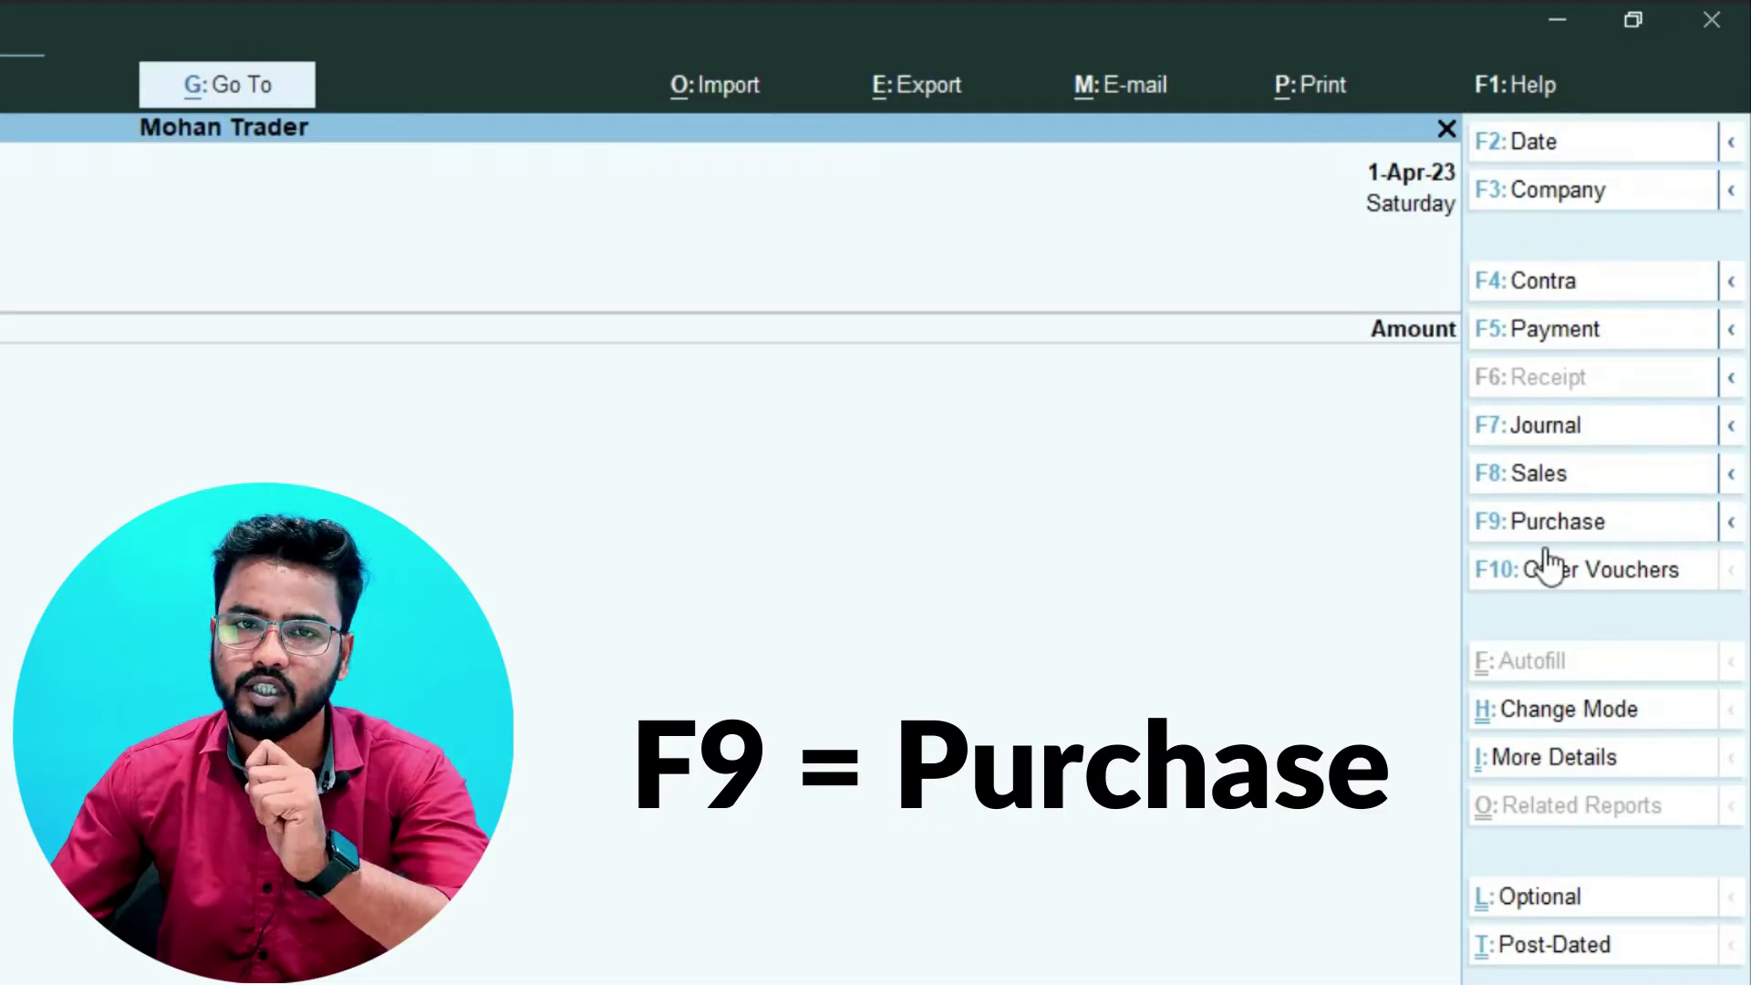
- Open a Purchase voucher with supplier invoice number 1047 and keep the date 1-Apr-23
key(F9)
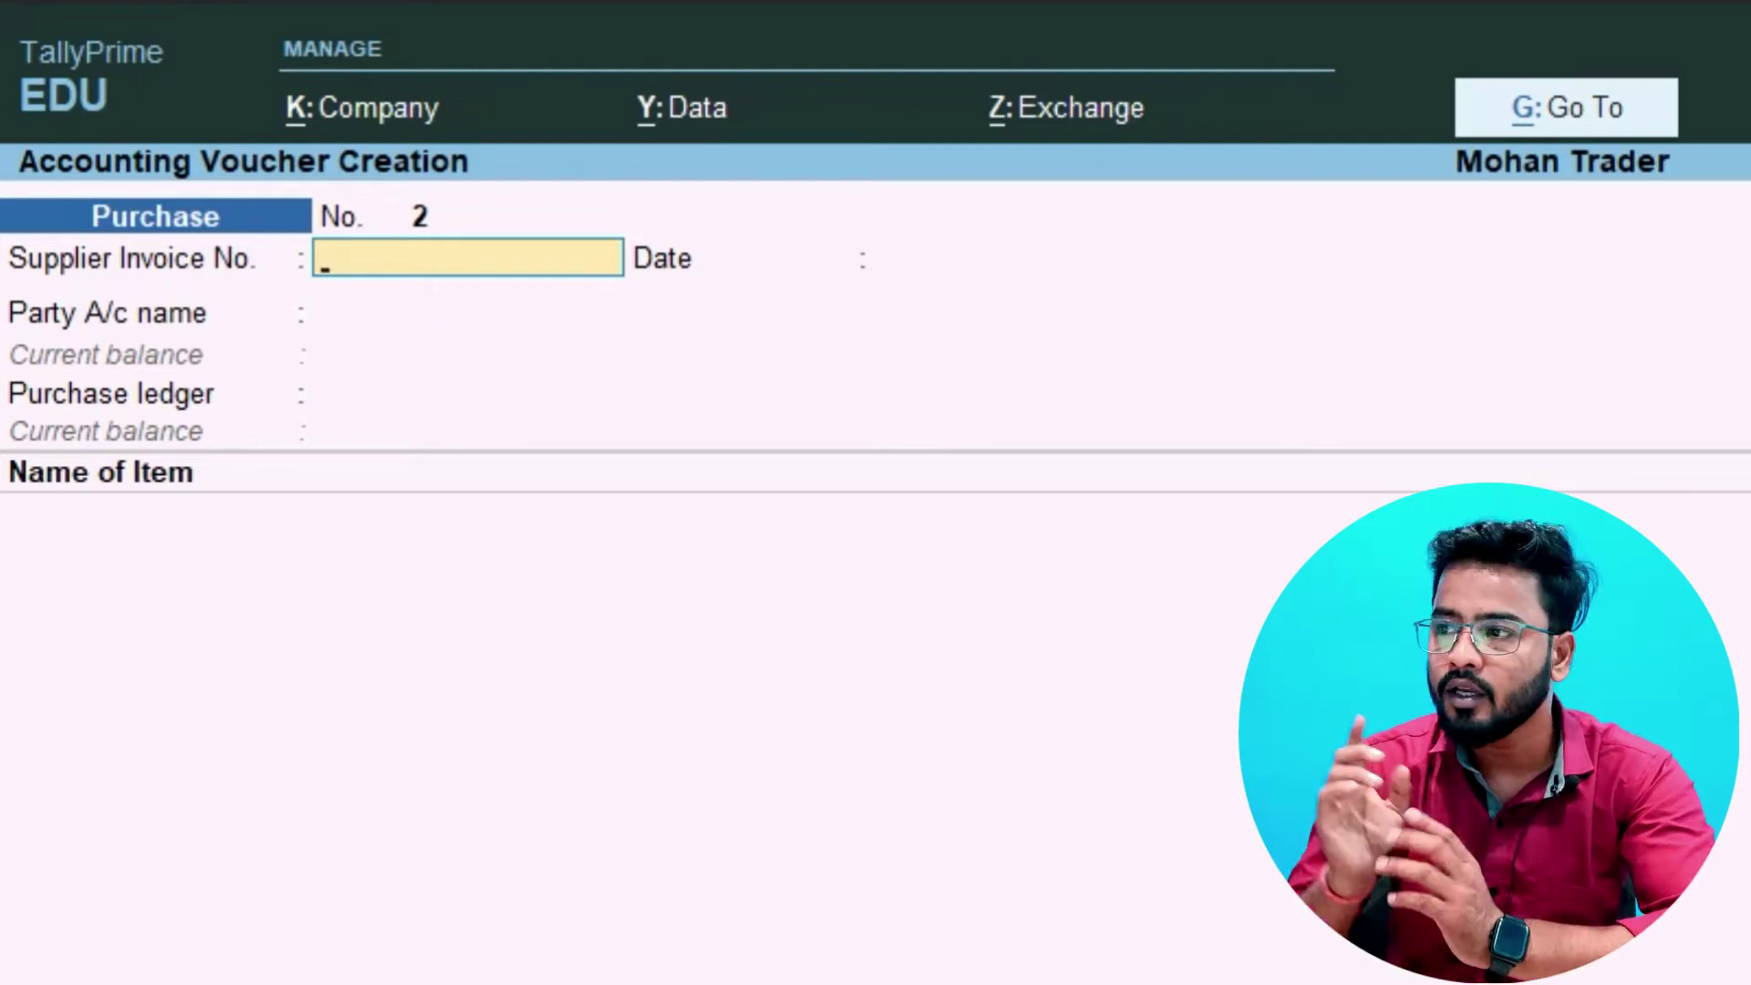
text(1047)
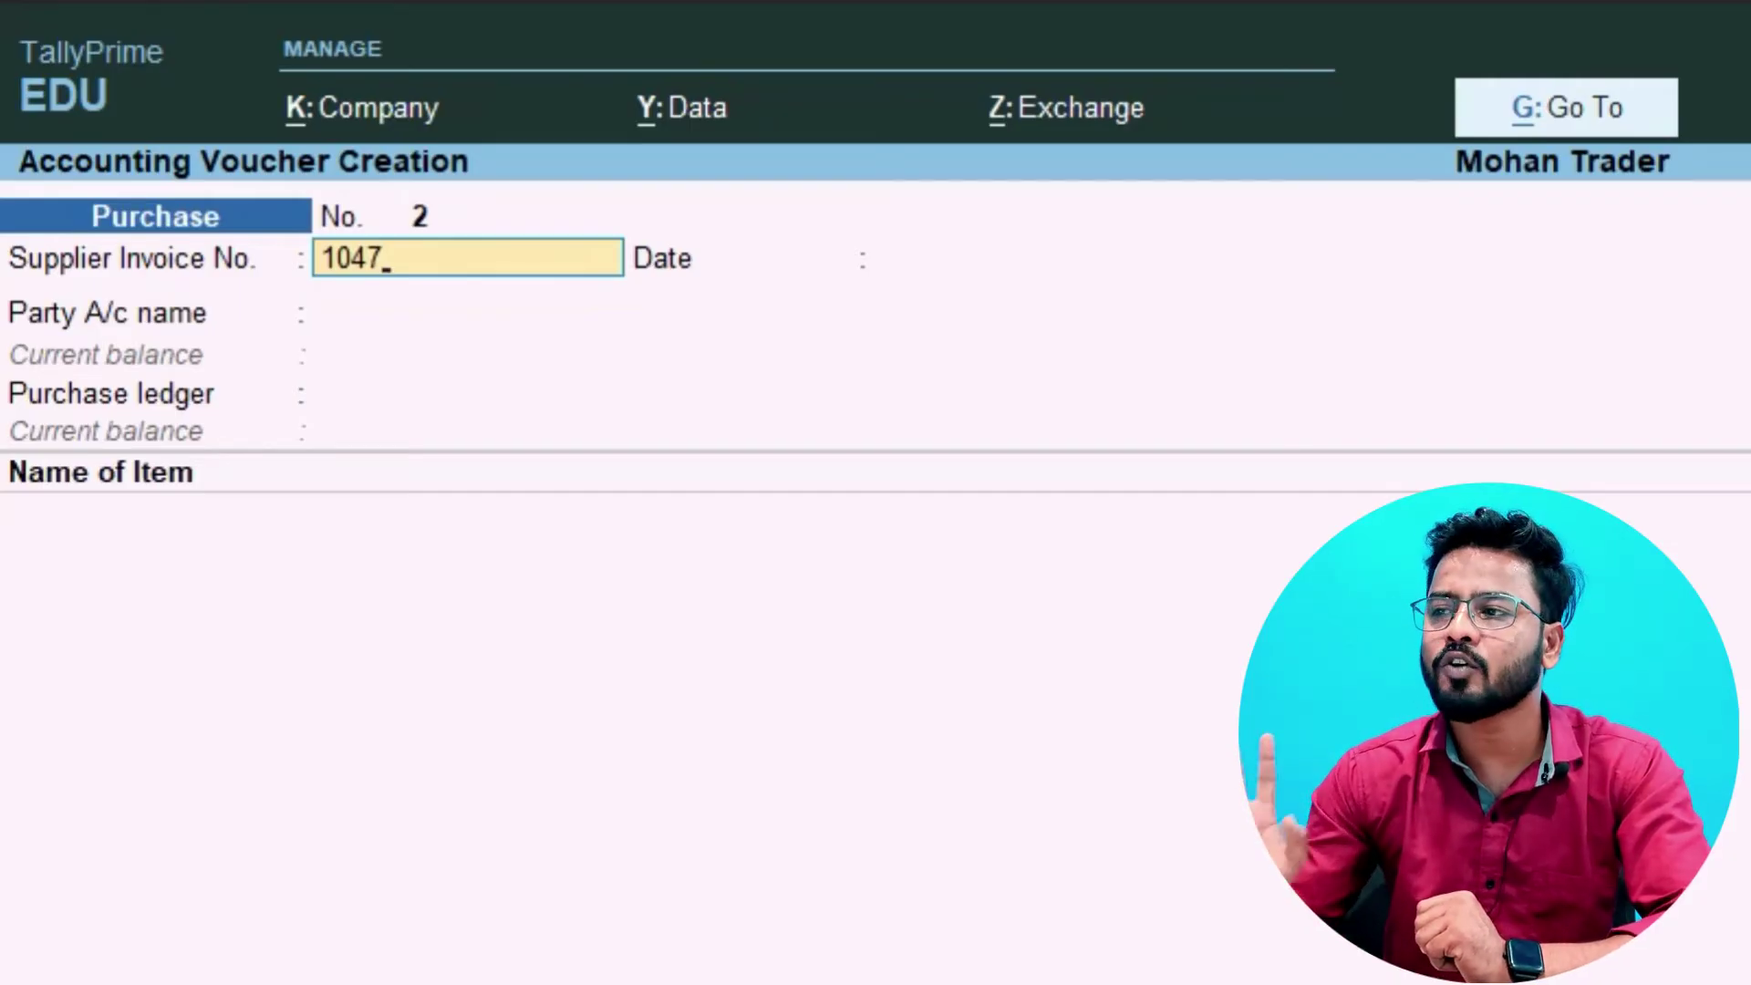
key(Return)
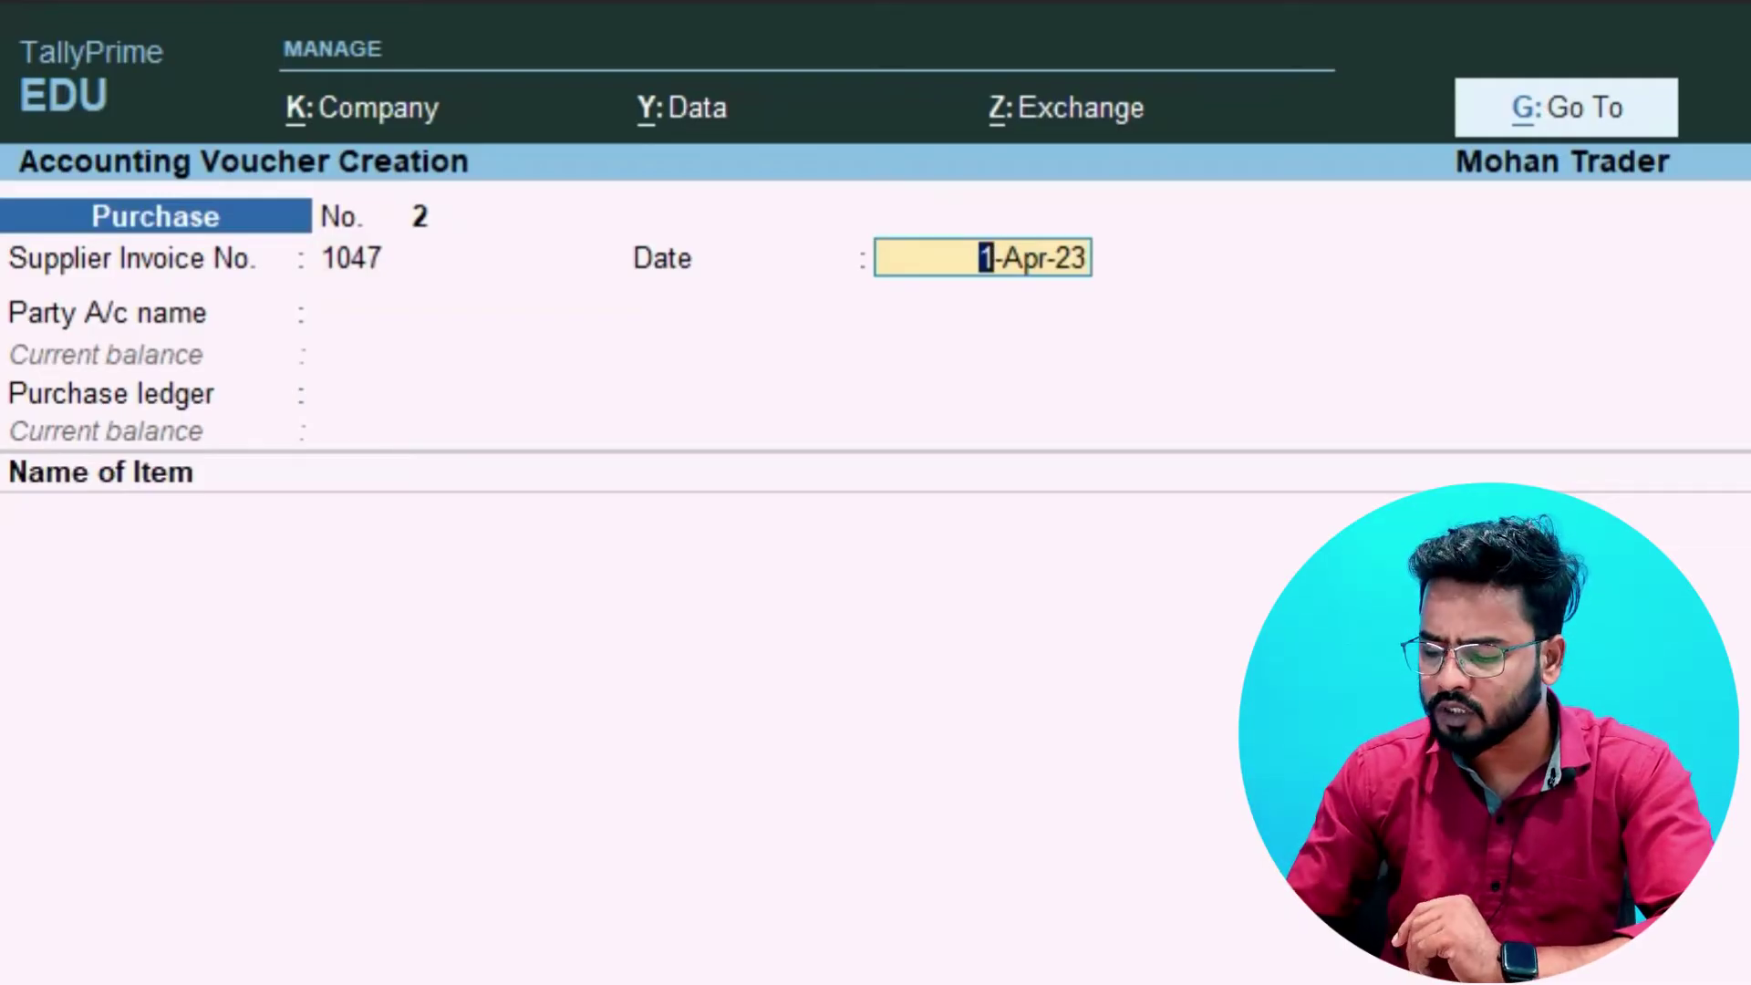
key(Return)
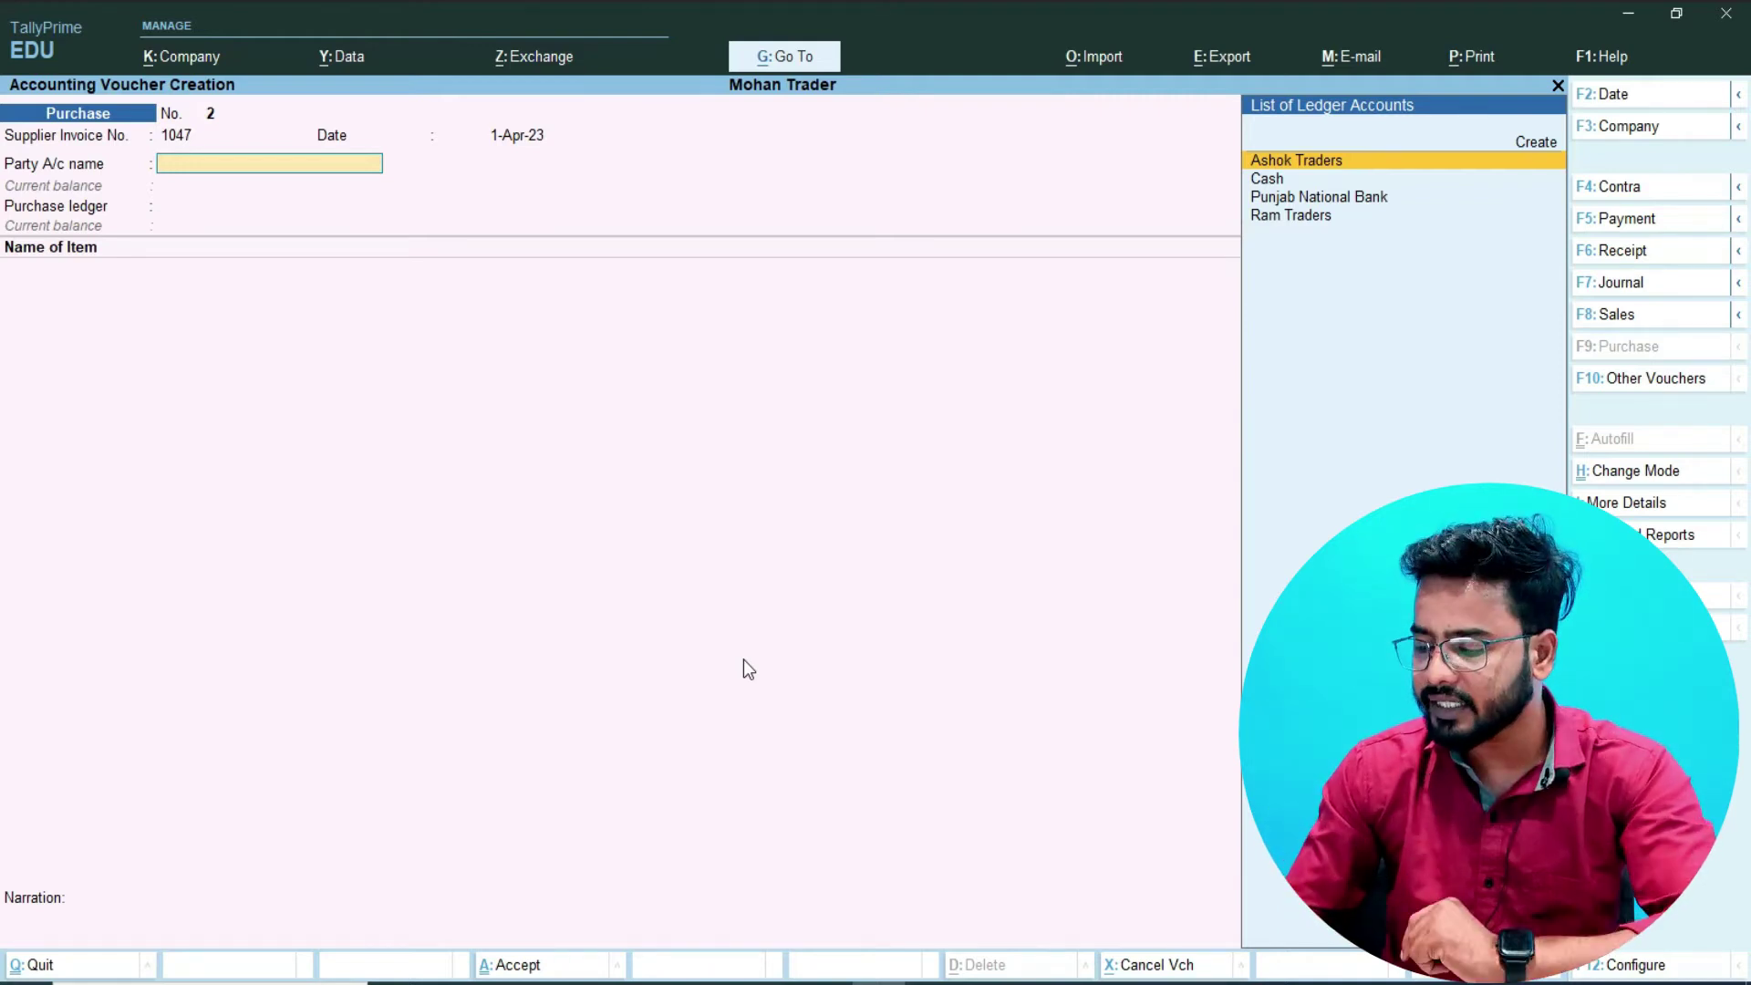
- Choose Cash as the party account and leave all Receipt Details fields empty
key(Down)
key(Down)
key(Up)
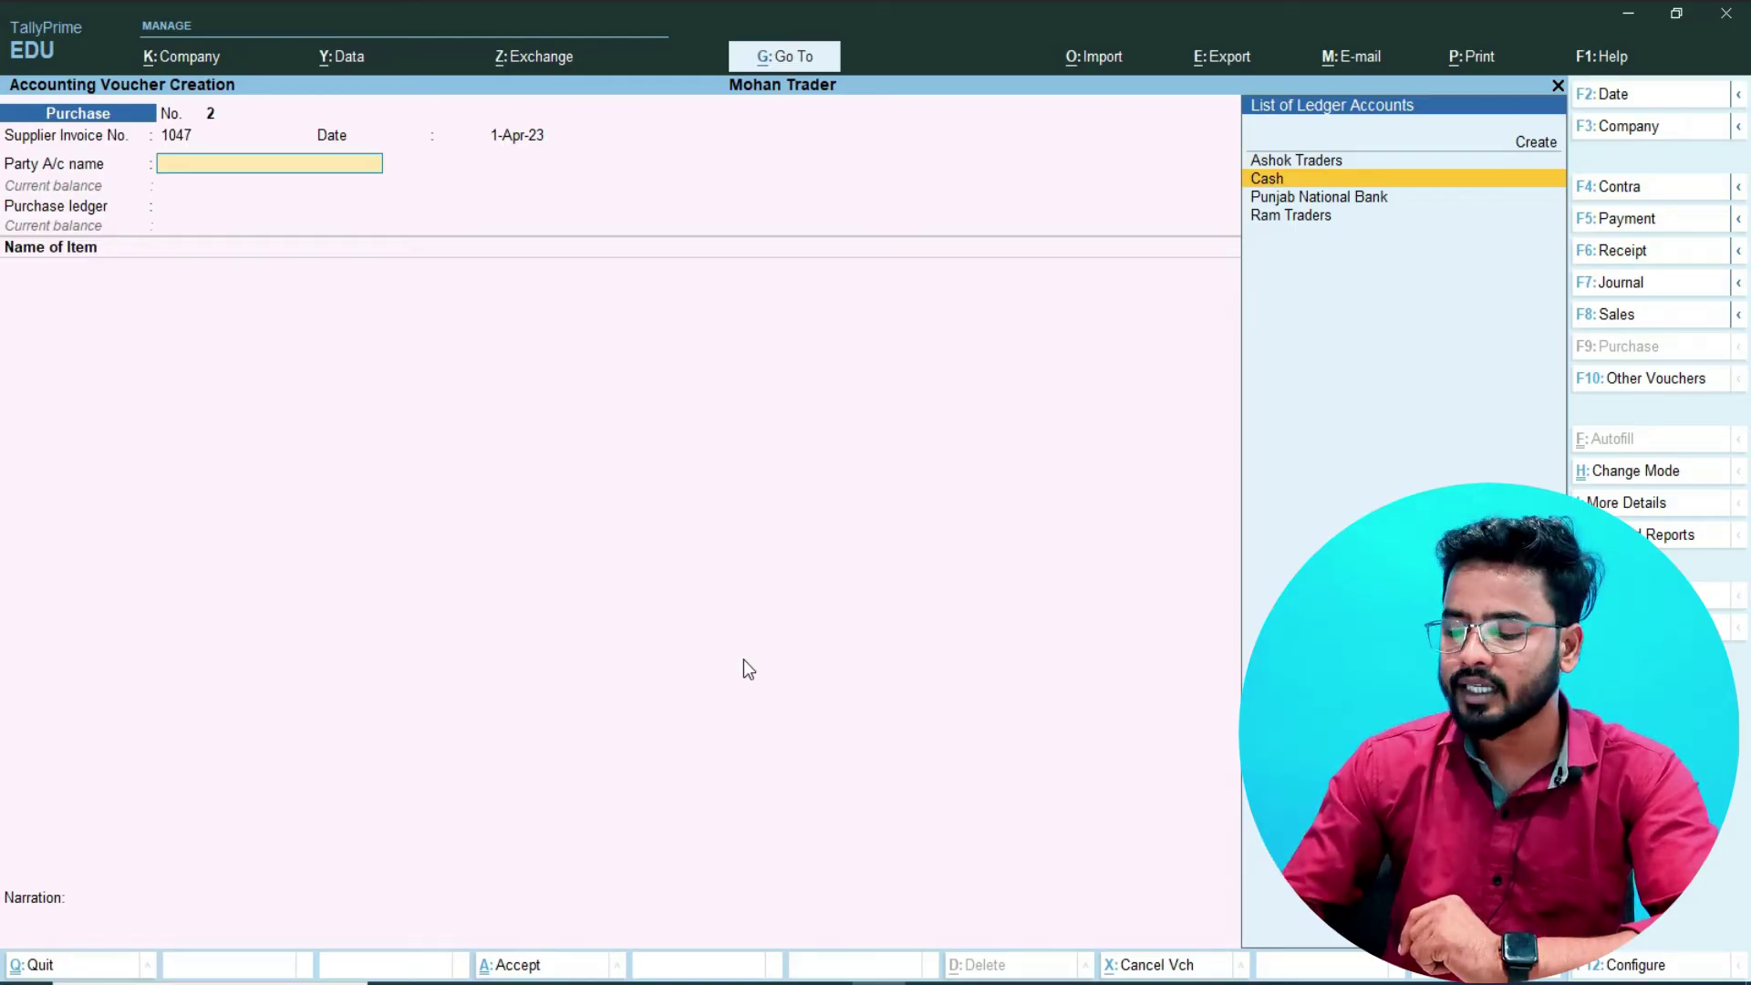
key(Return)
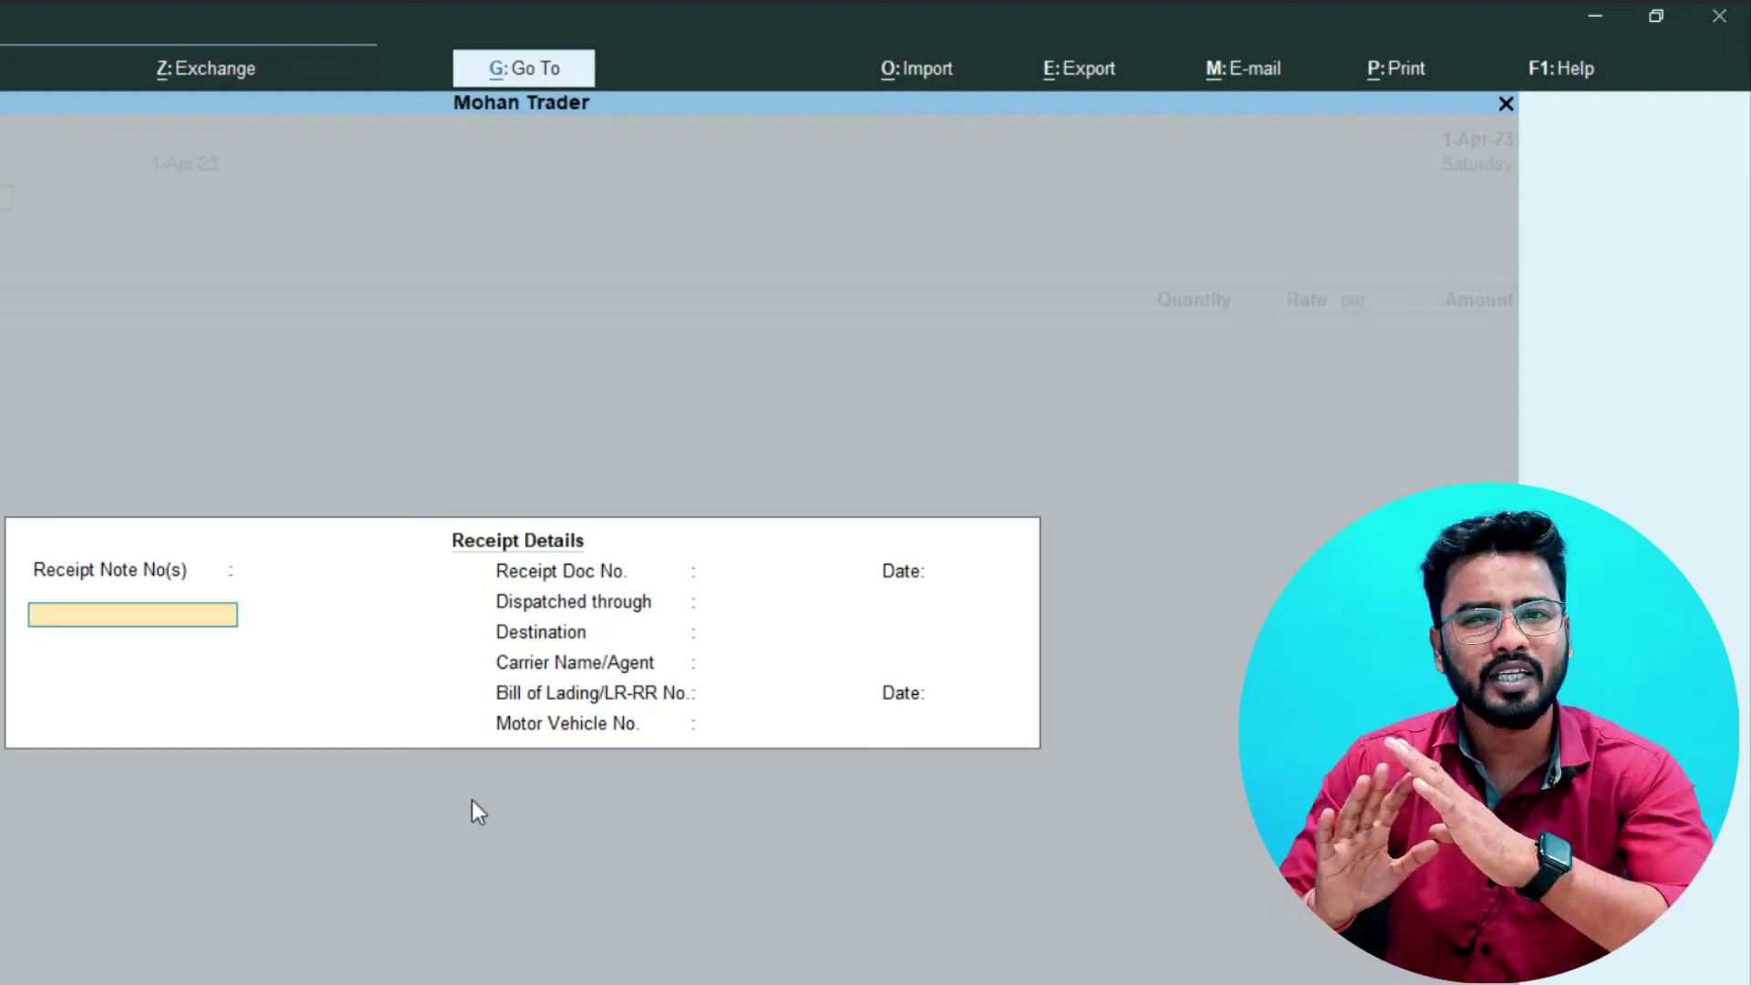
key(Return)
key(Return)
key(Return)
key(Return)
key(Return)
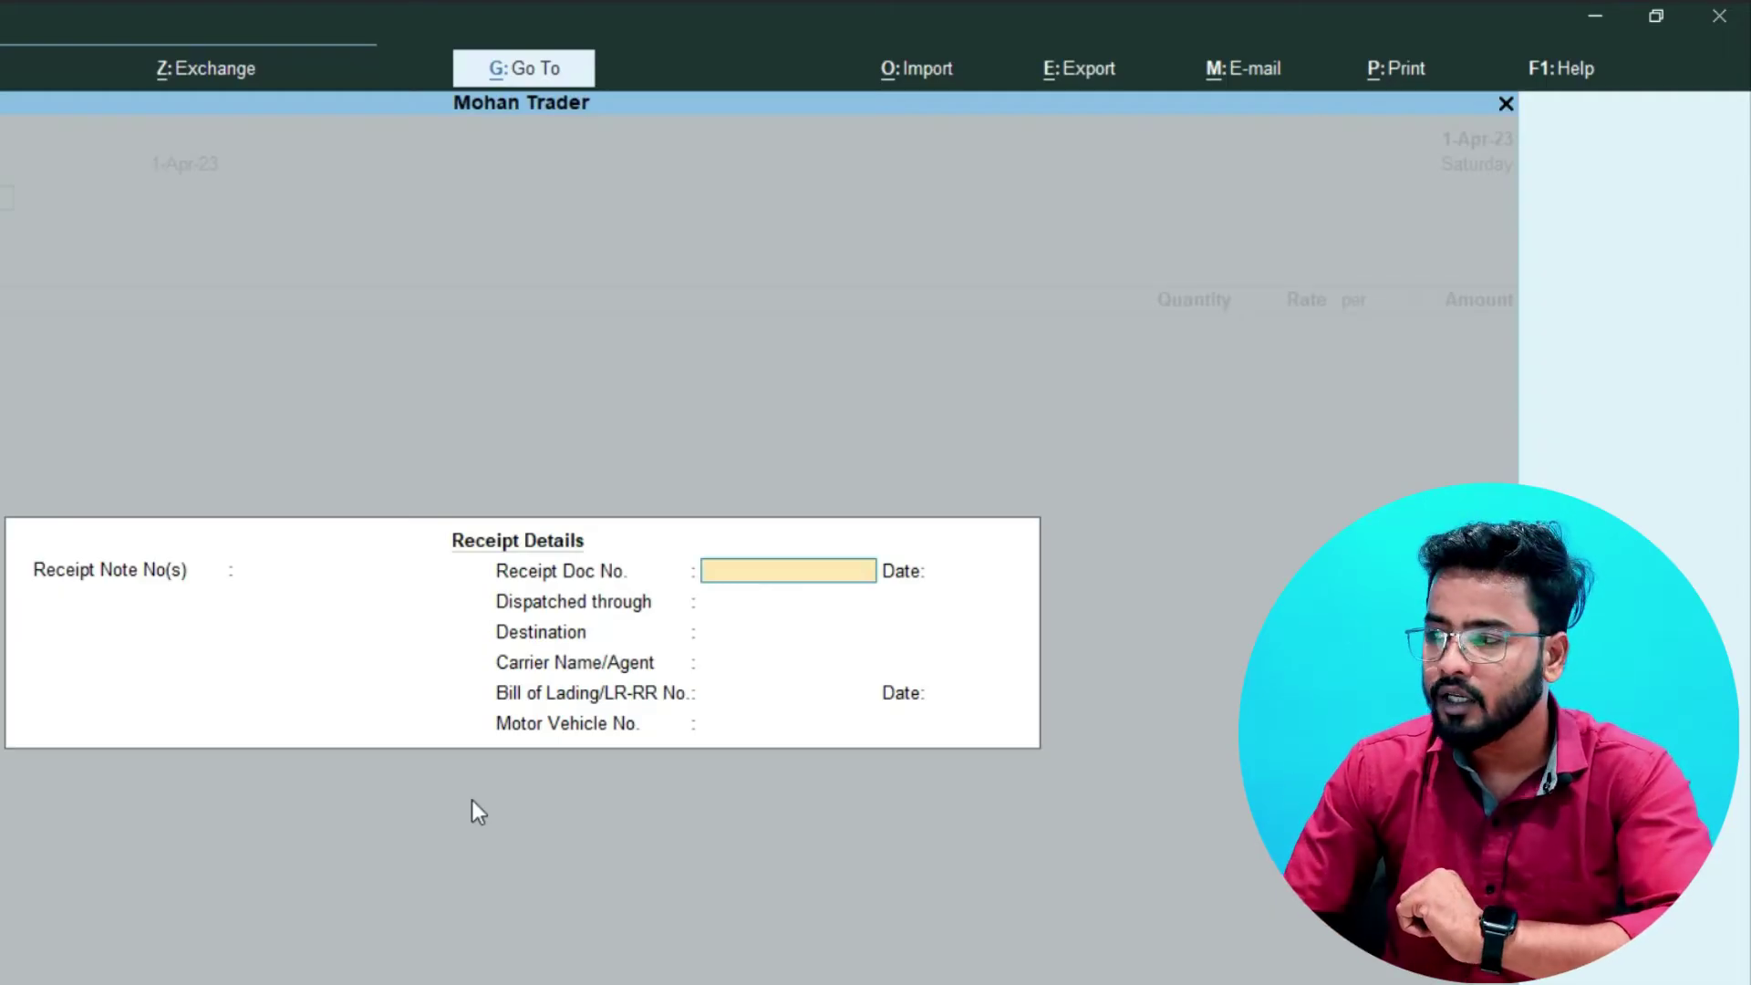
key(Return)
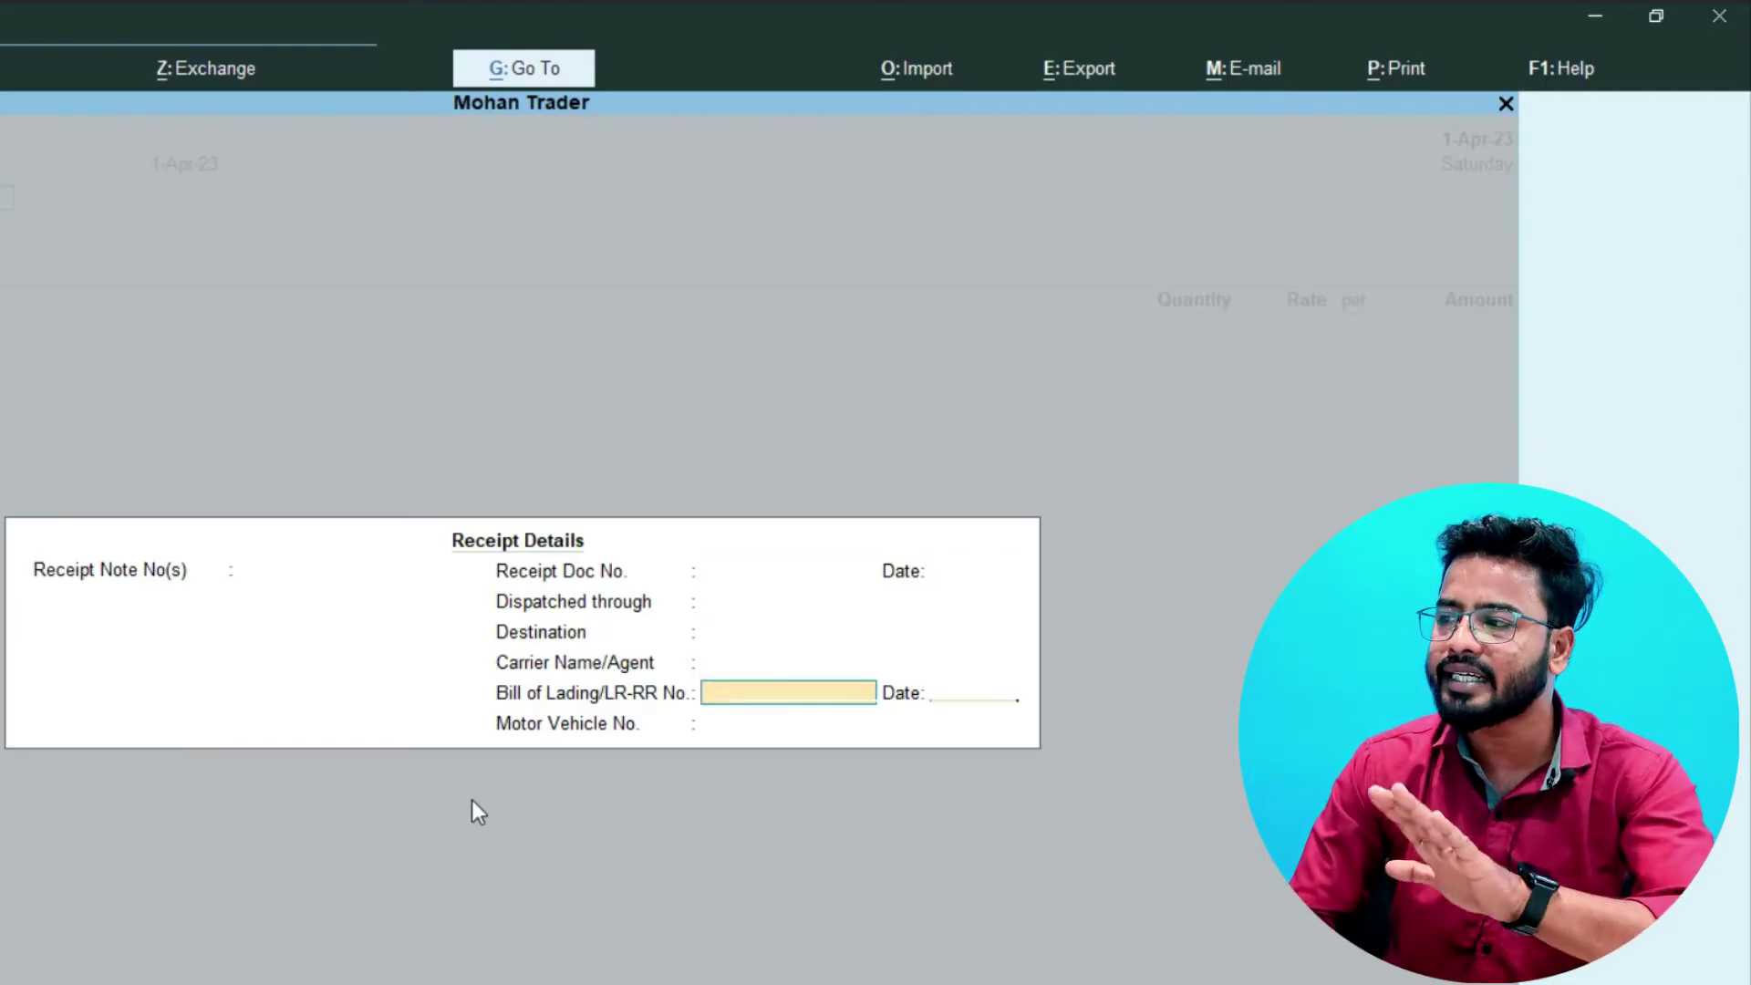
key(Return)
key(Return)
key(Return)
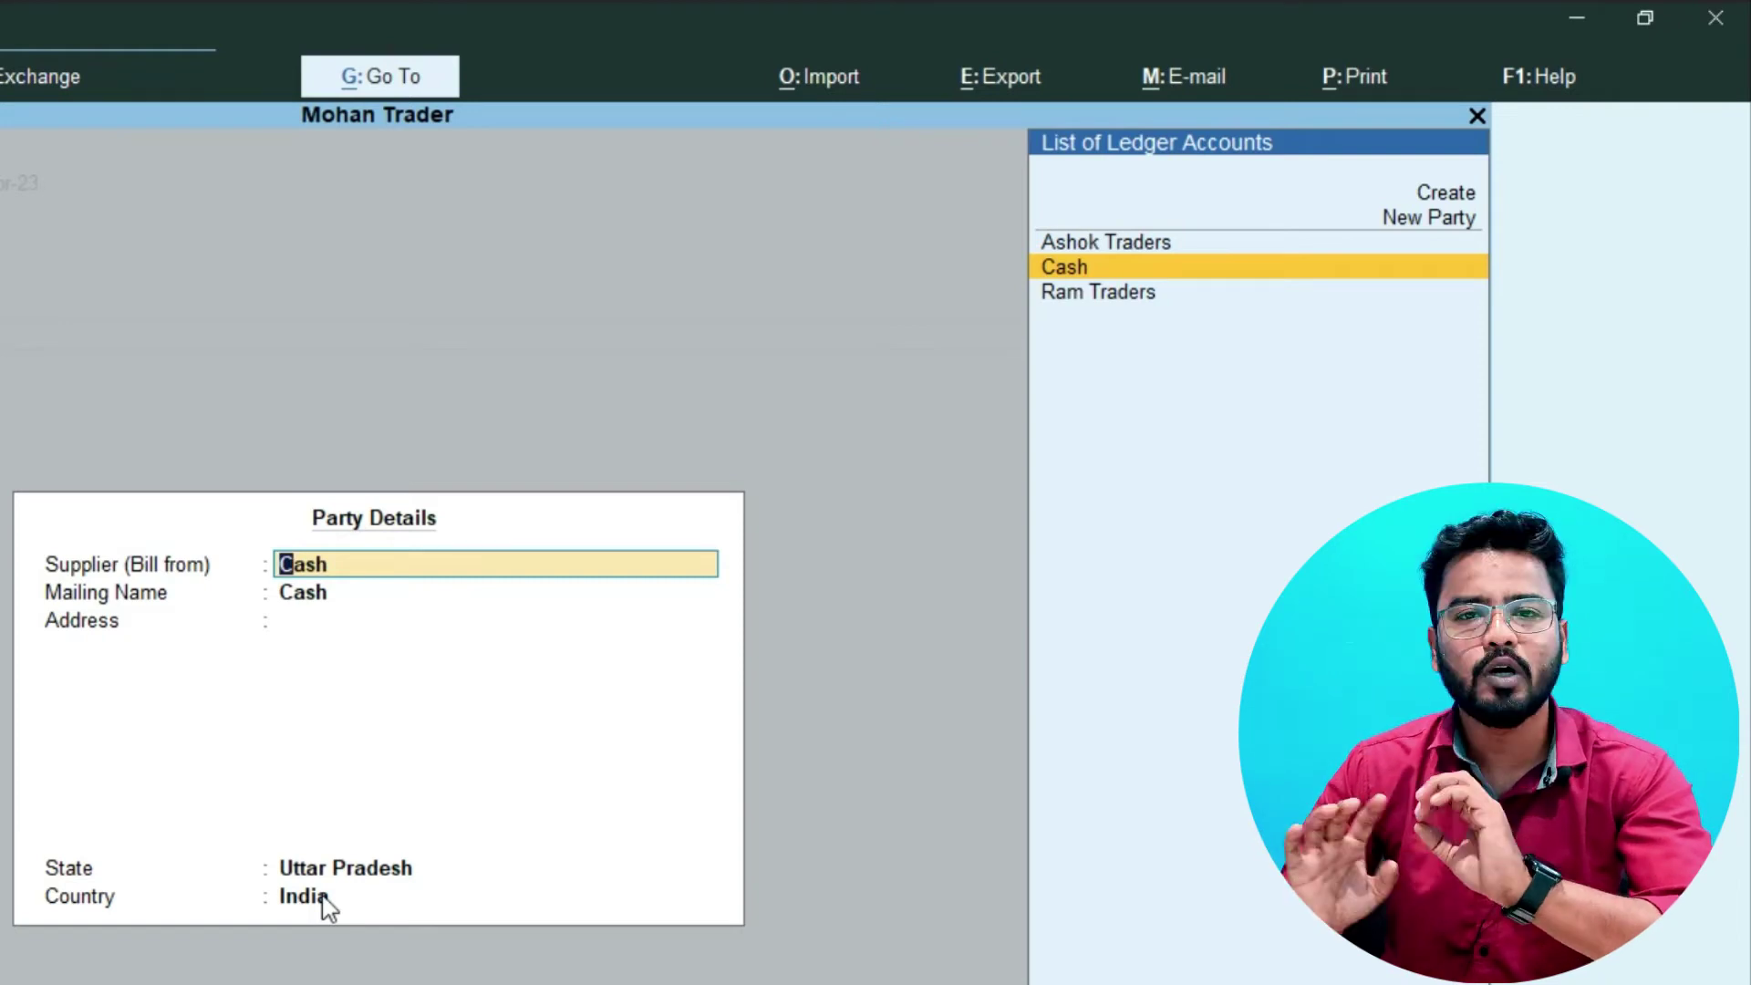
- Keep Cash as the supplier and set the mailing name to Aman Traders
key(Return)
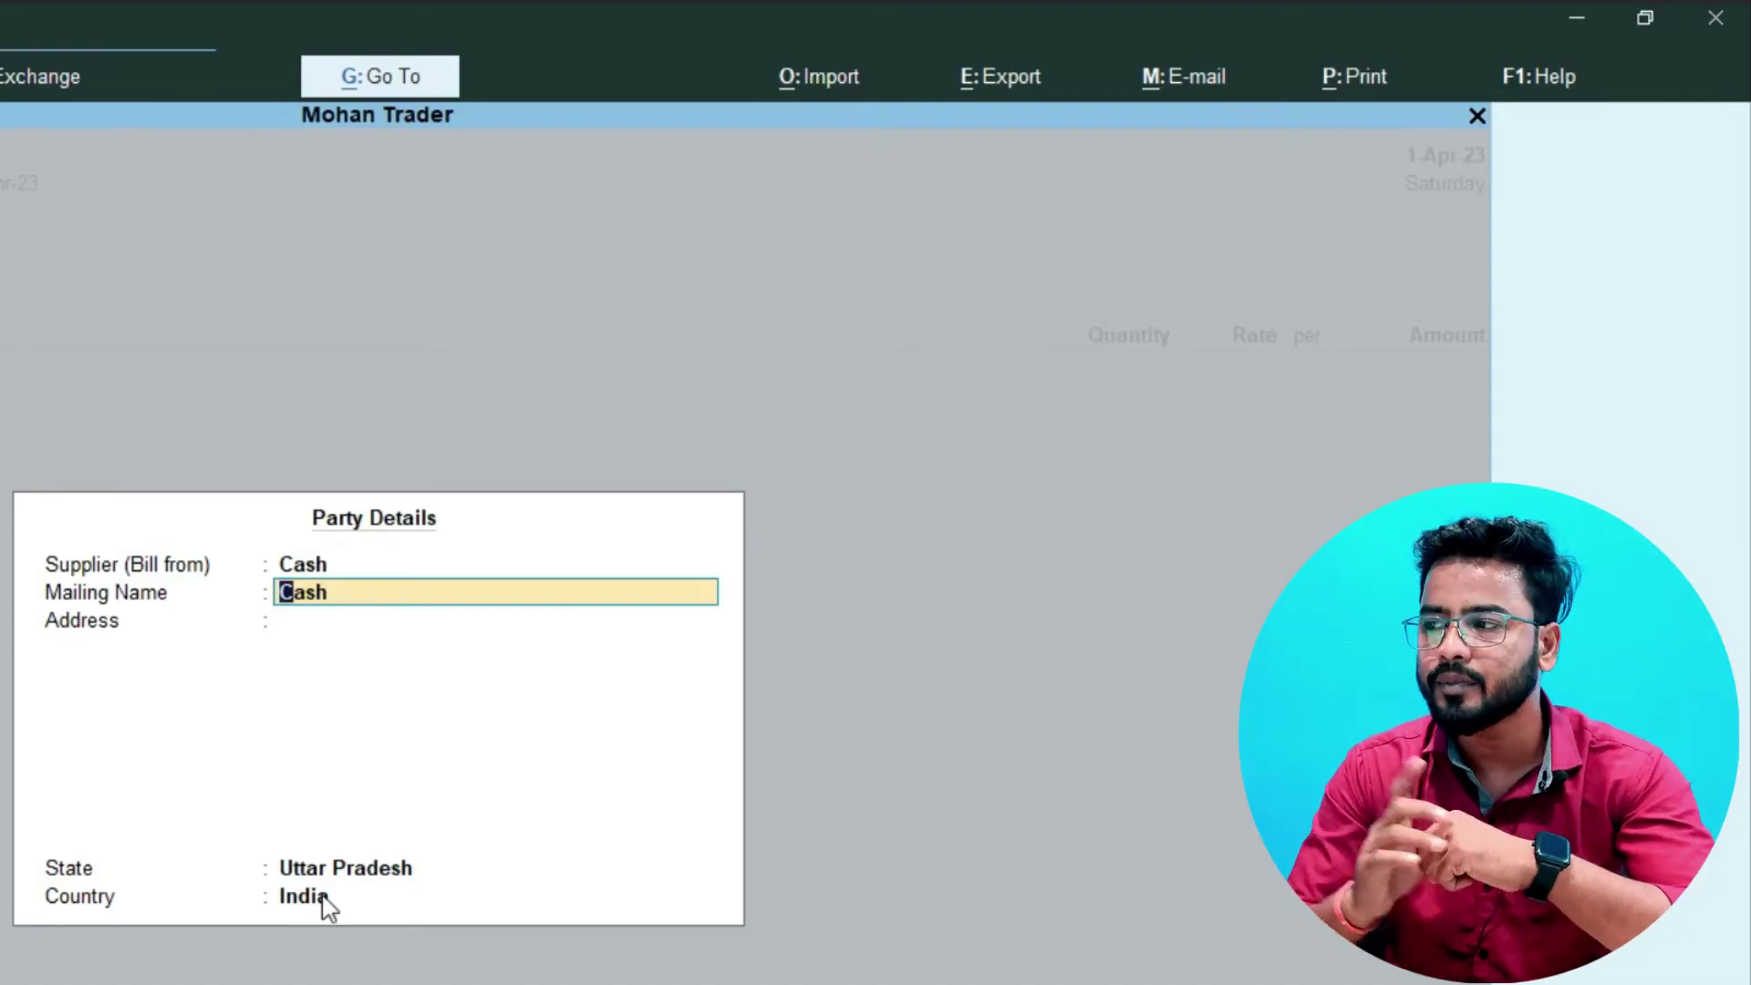
text(A)
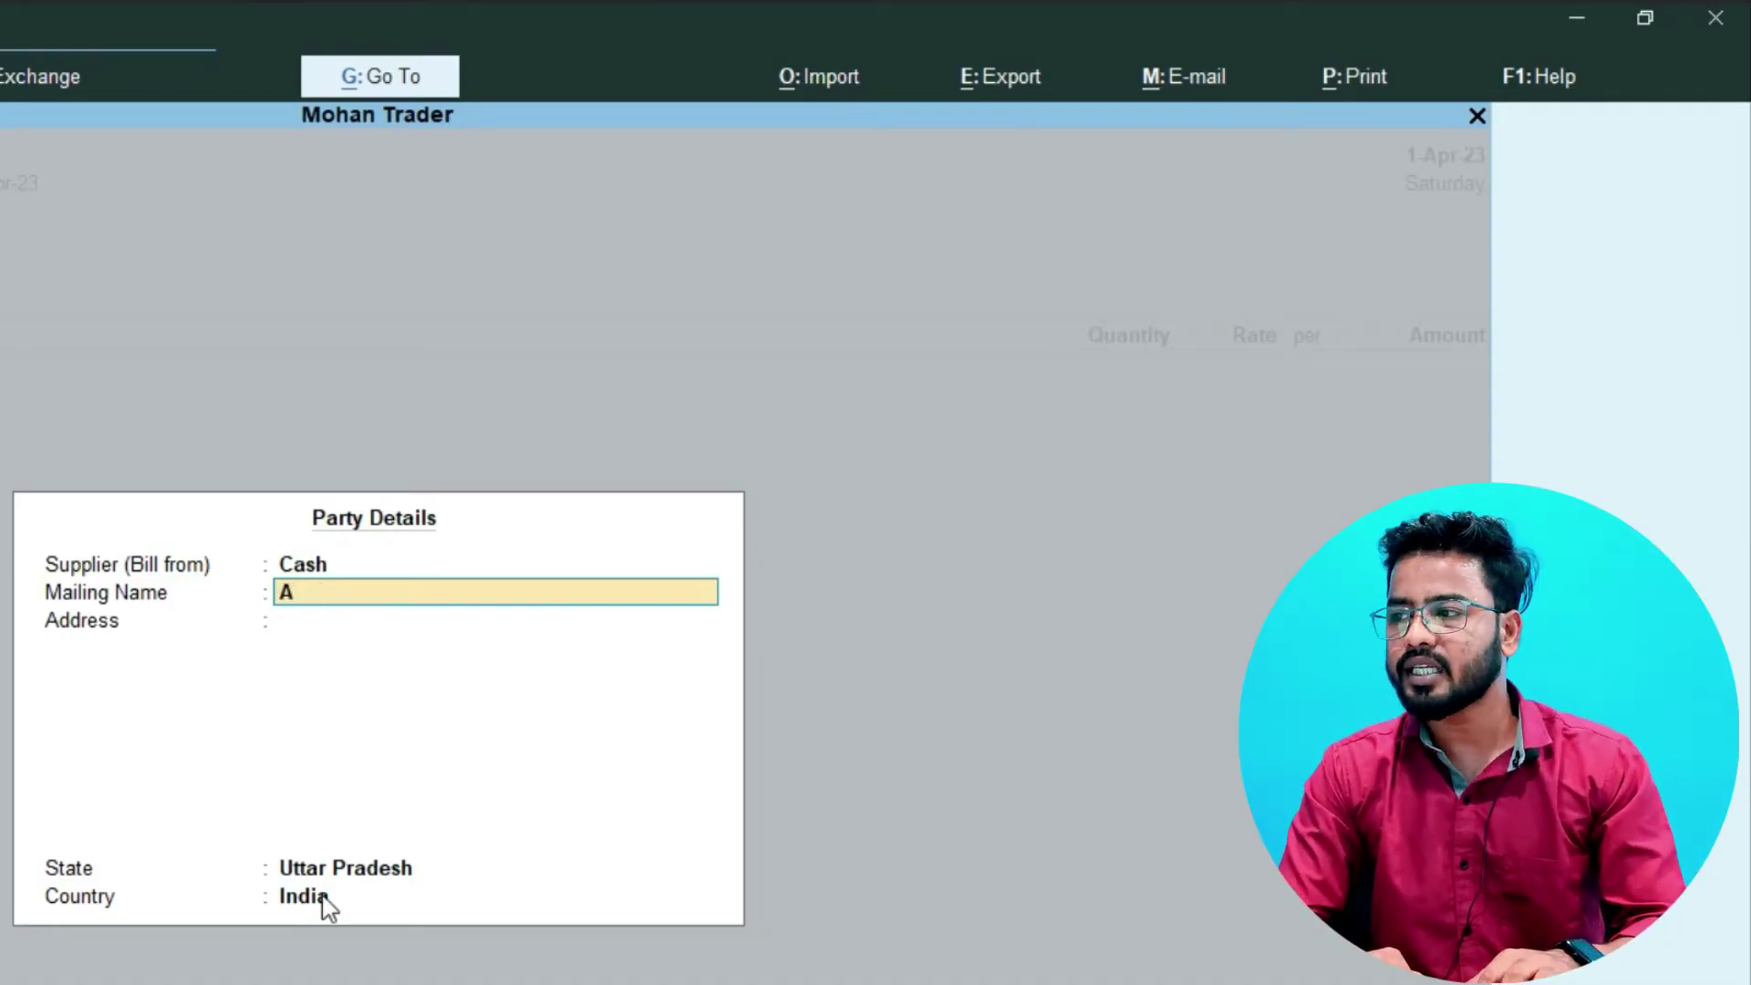
text(man Traders)
key(Return)
- Enter the supplier's three-line postal address with PIN code and close Party Details
text(Sadarpur Sector-4)
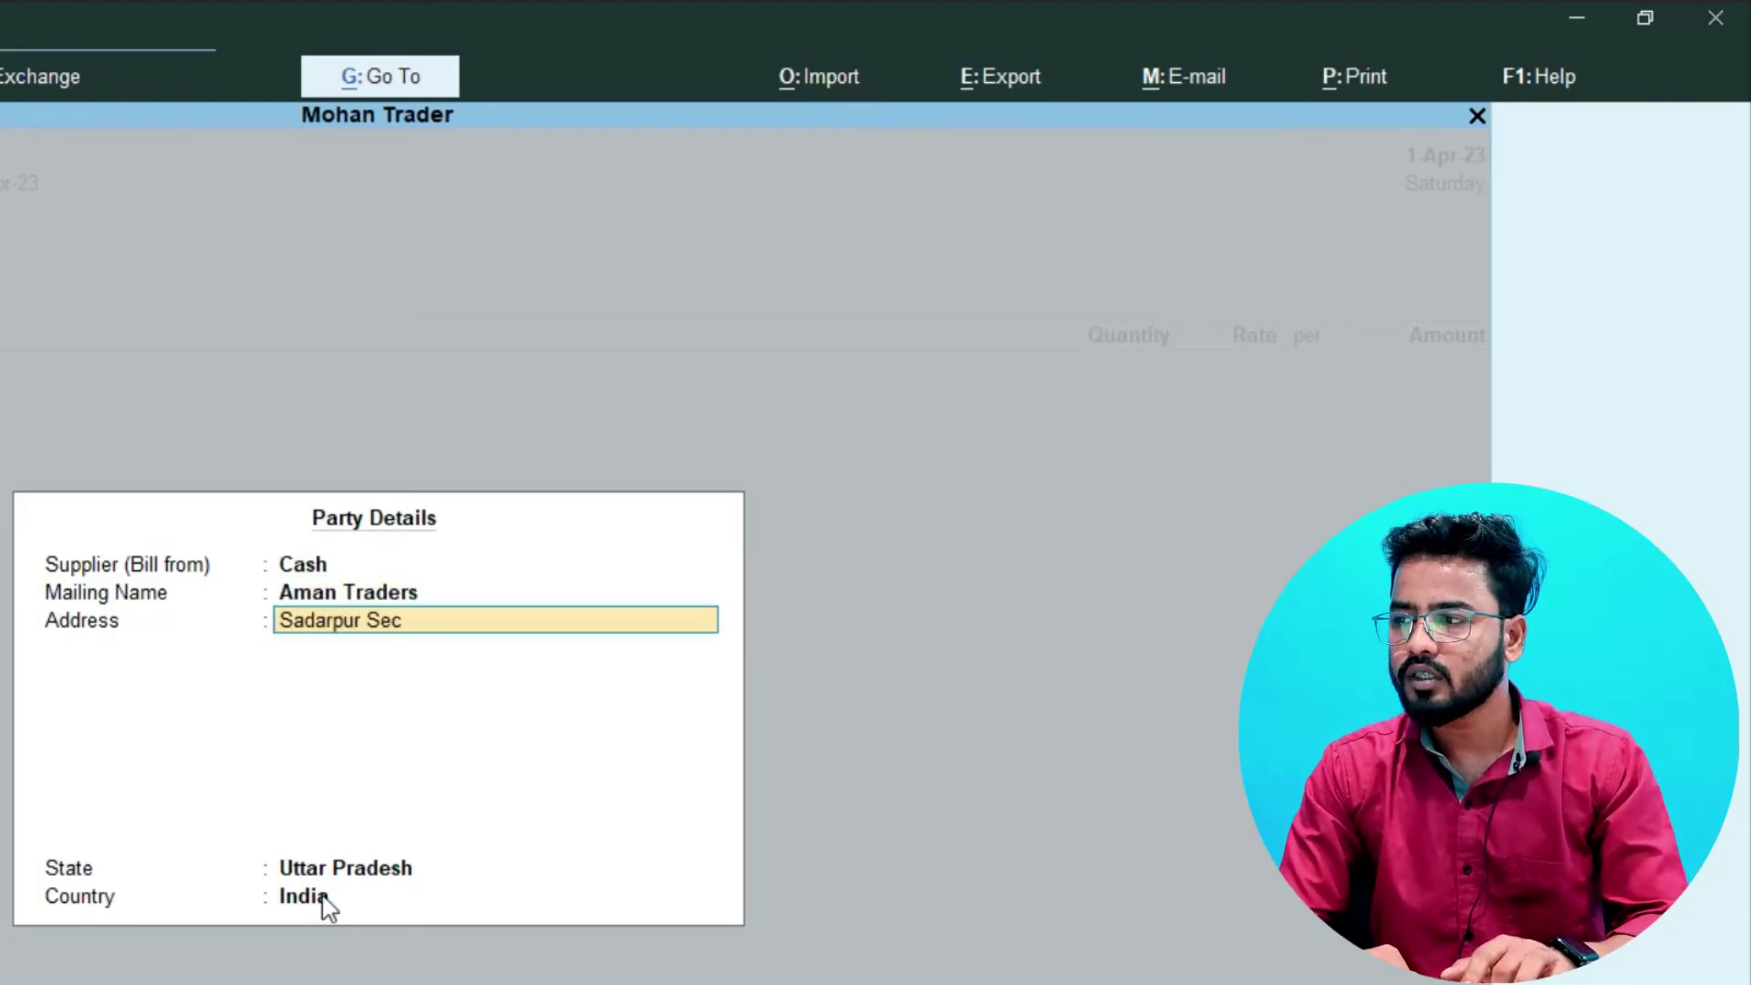
text(oida)
key(BackSpace)
key(BackSpace)
key(BackSpace)
key(BackSpace)
text(Noida)
key(Return)
text(UP)
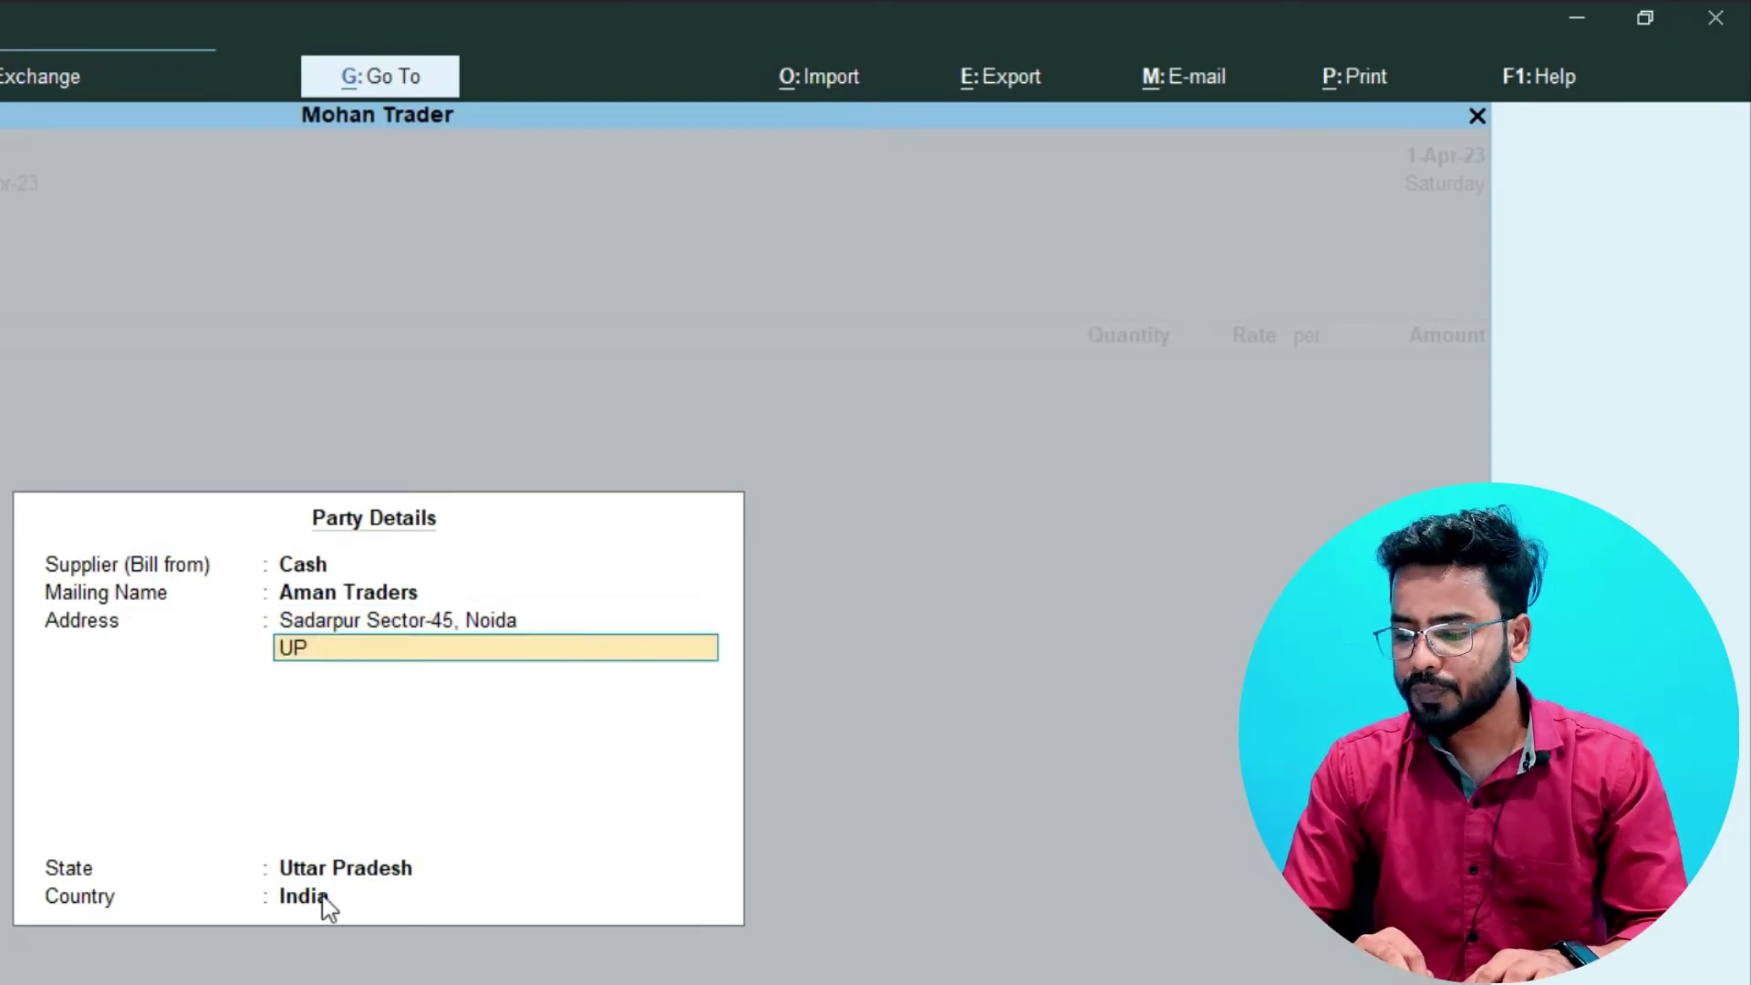
key(Return)
text(201301)
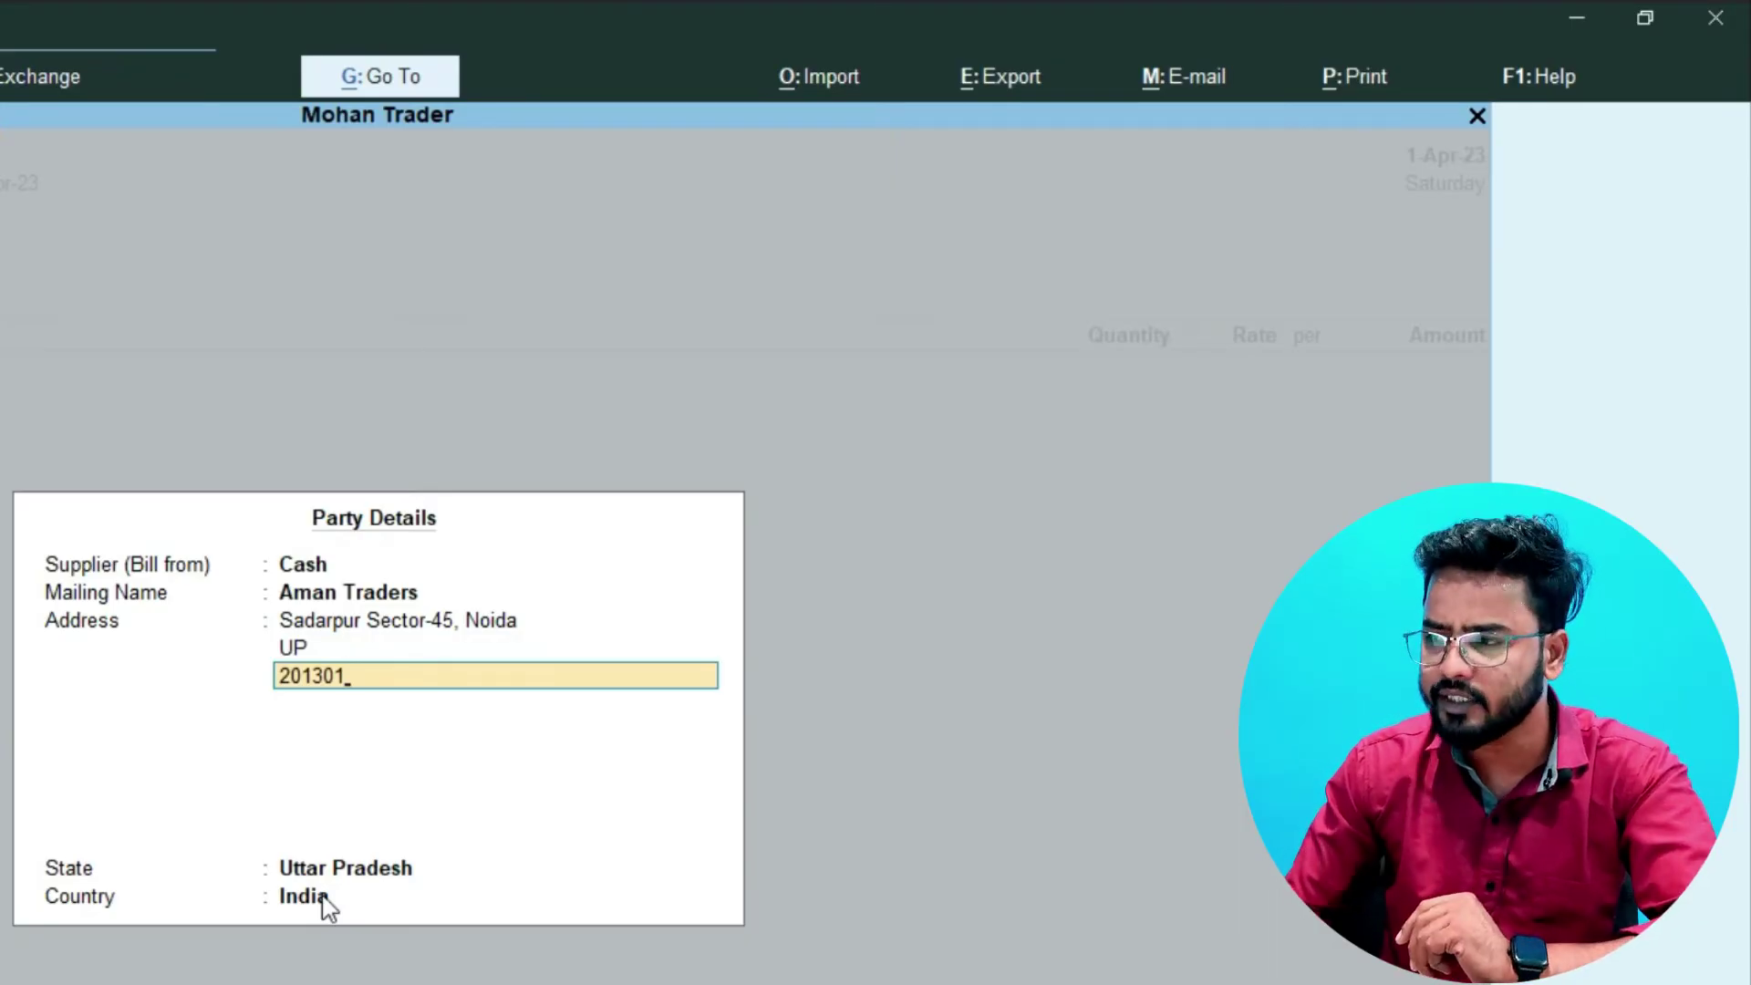
key(Return)
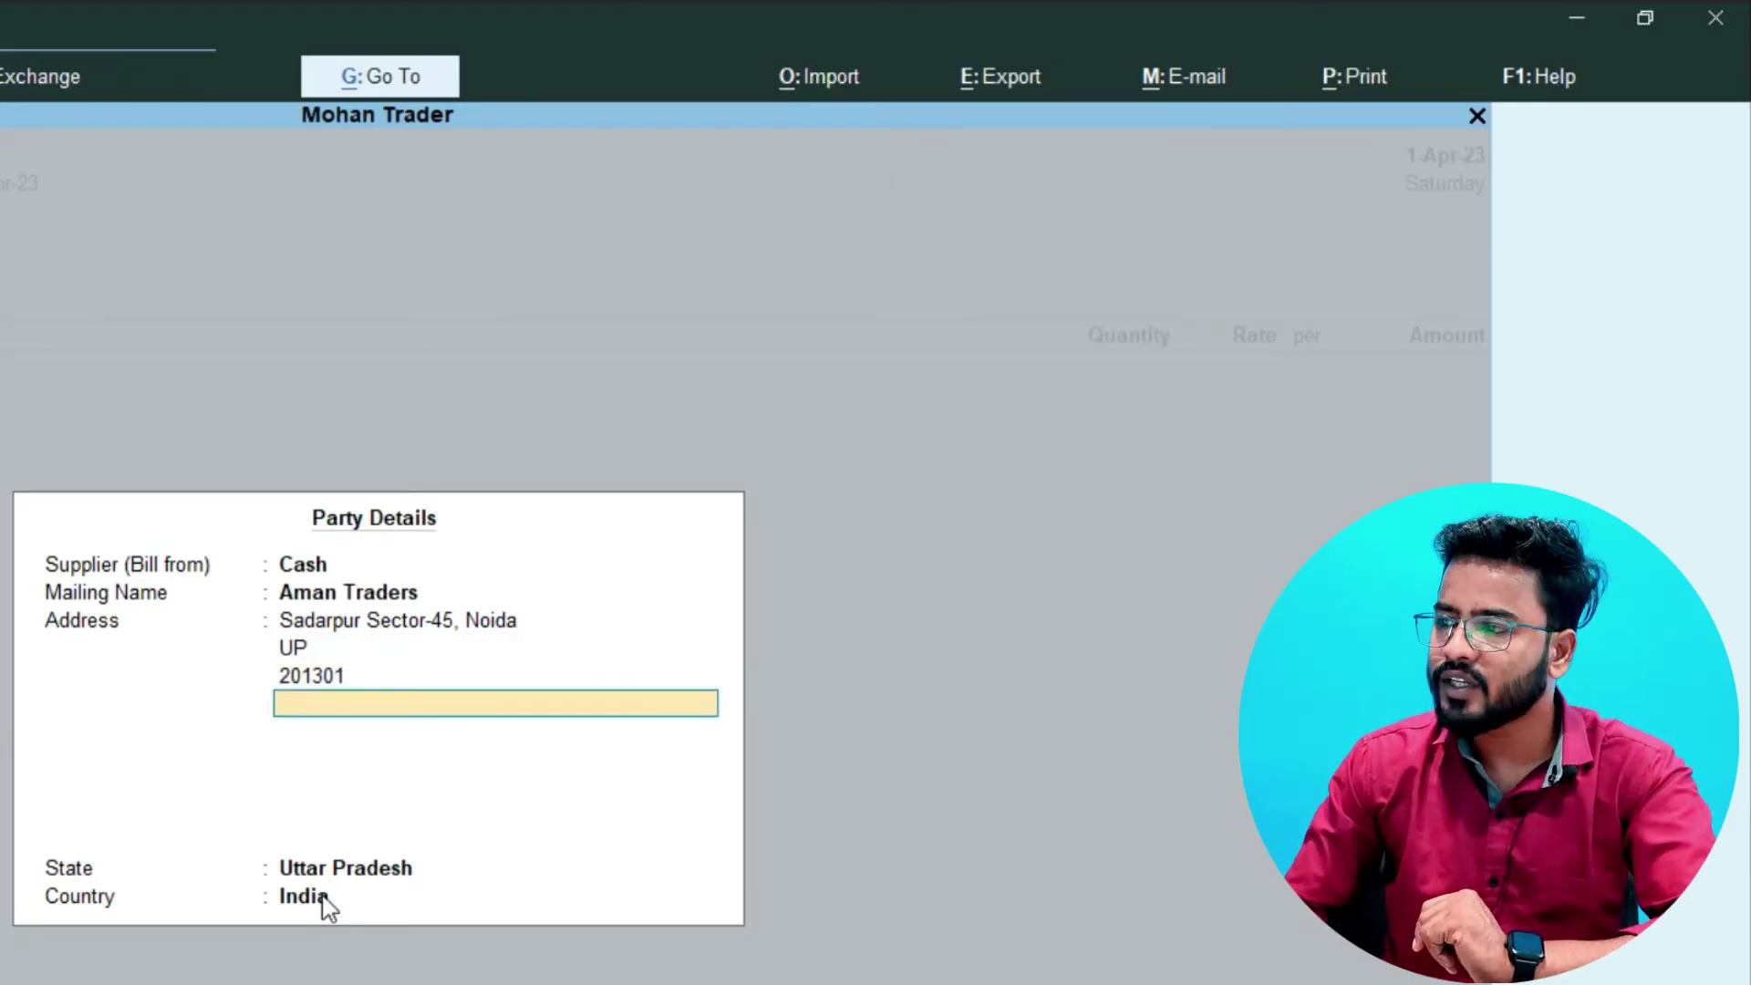
key(ctrl+a)
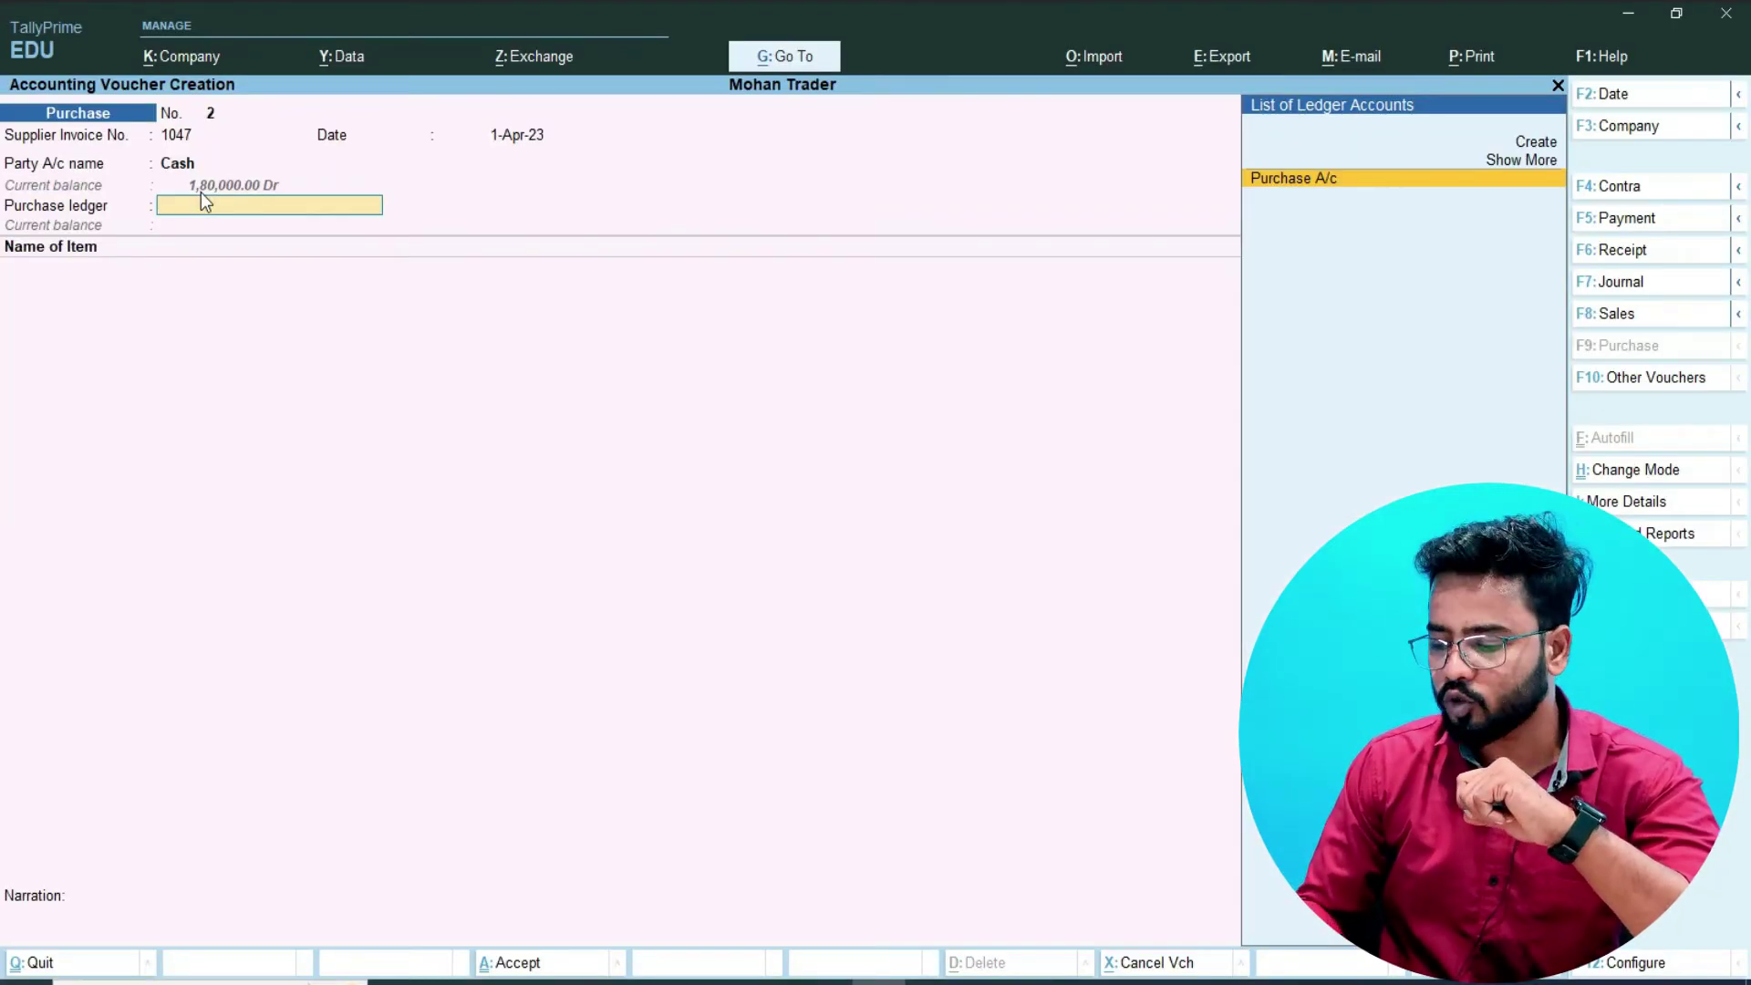
- Keep Purchase A/c as the purchase ledger and choose Arrow Trousers "28" as the item
key(Return)
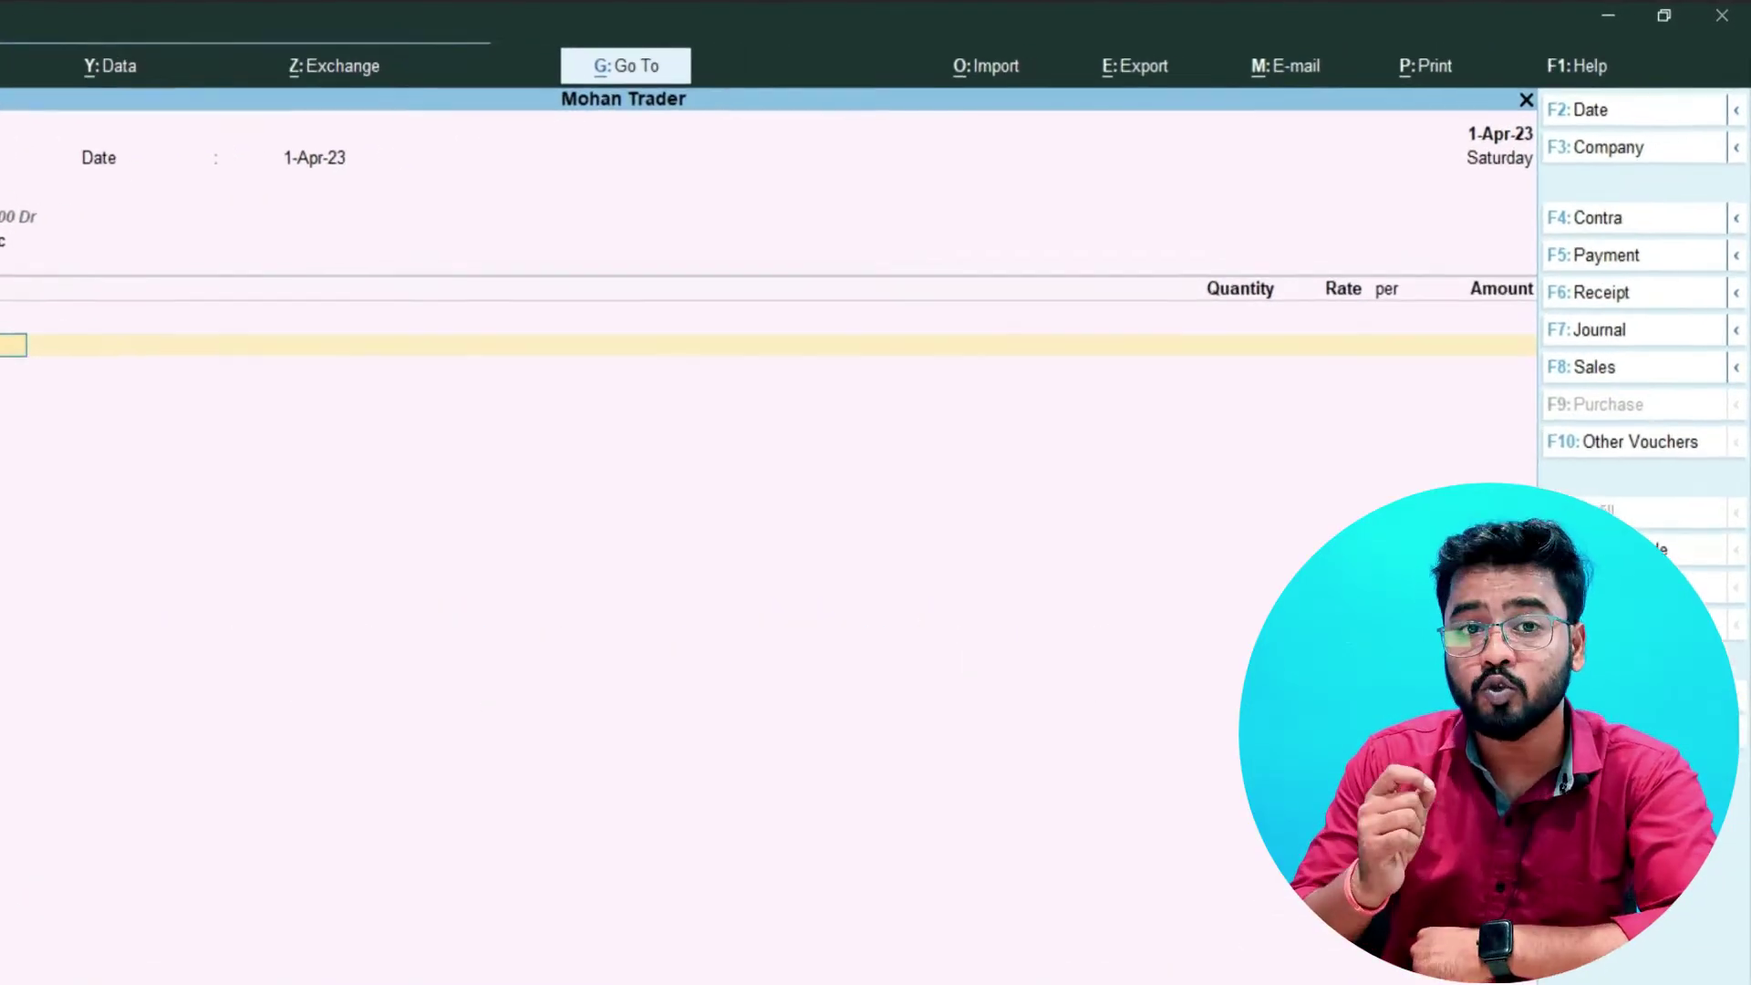
key(space)
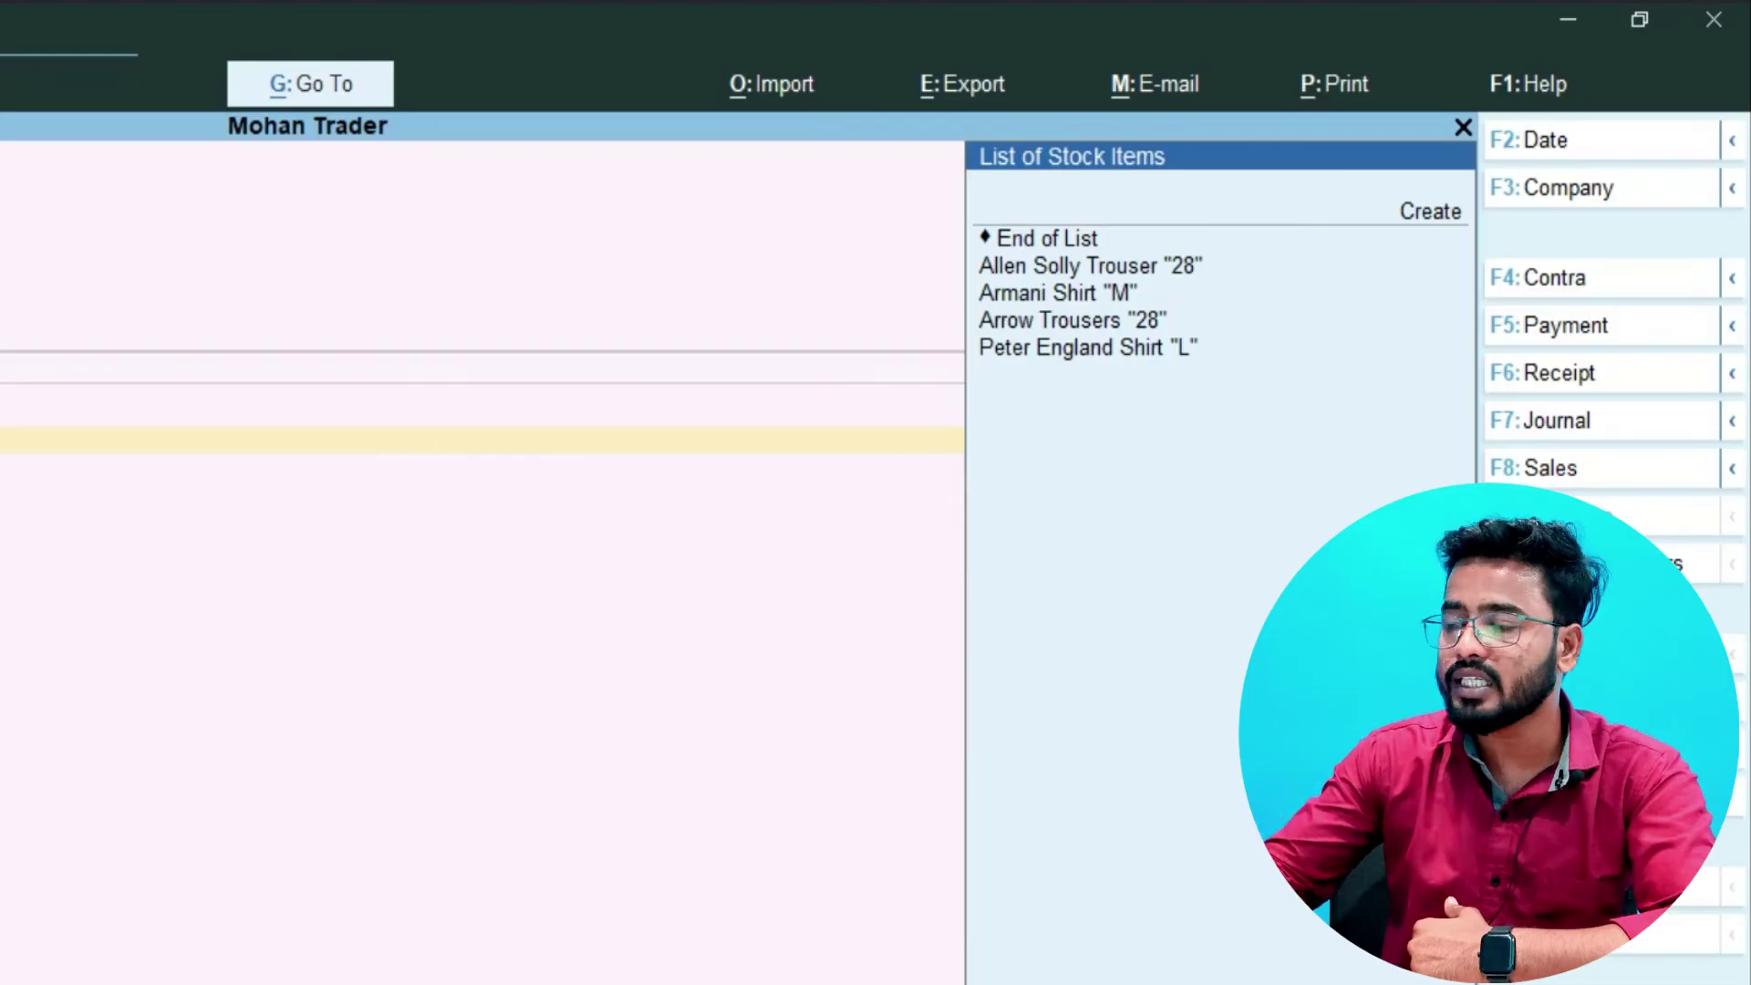
key(Down)
key(Down)
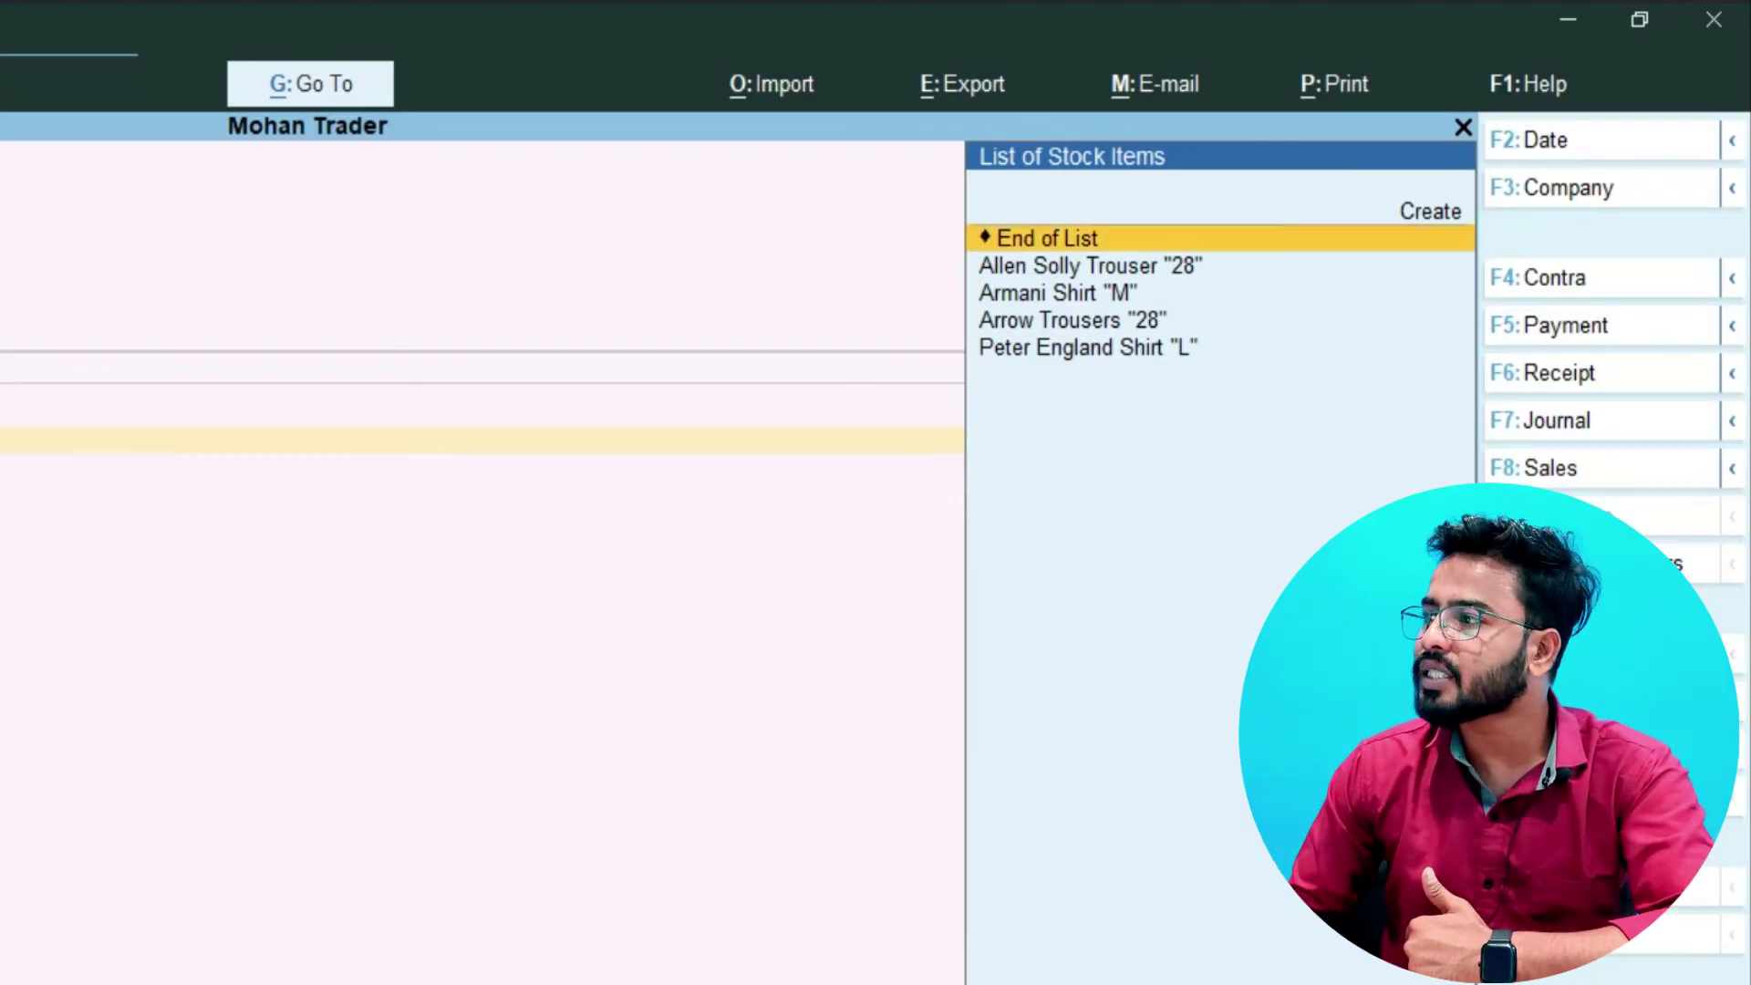
key(Down)
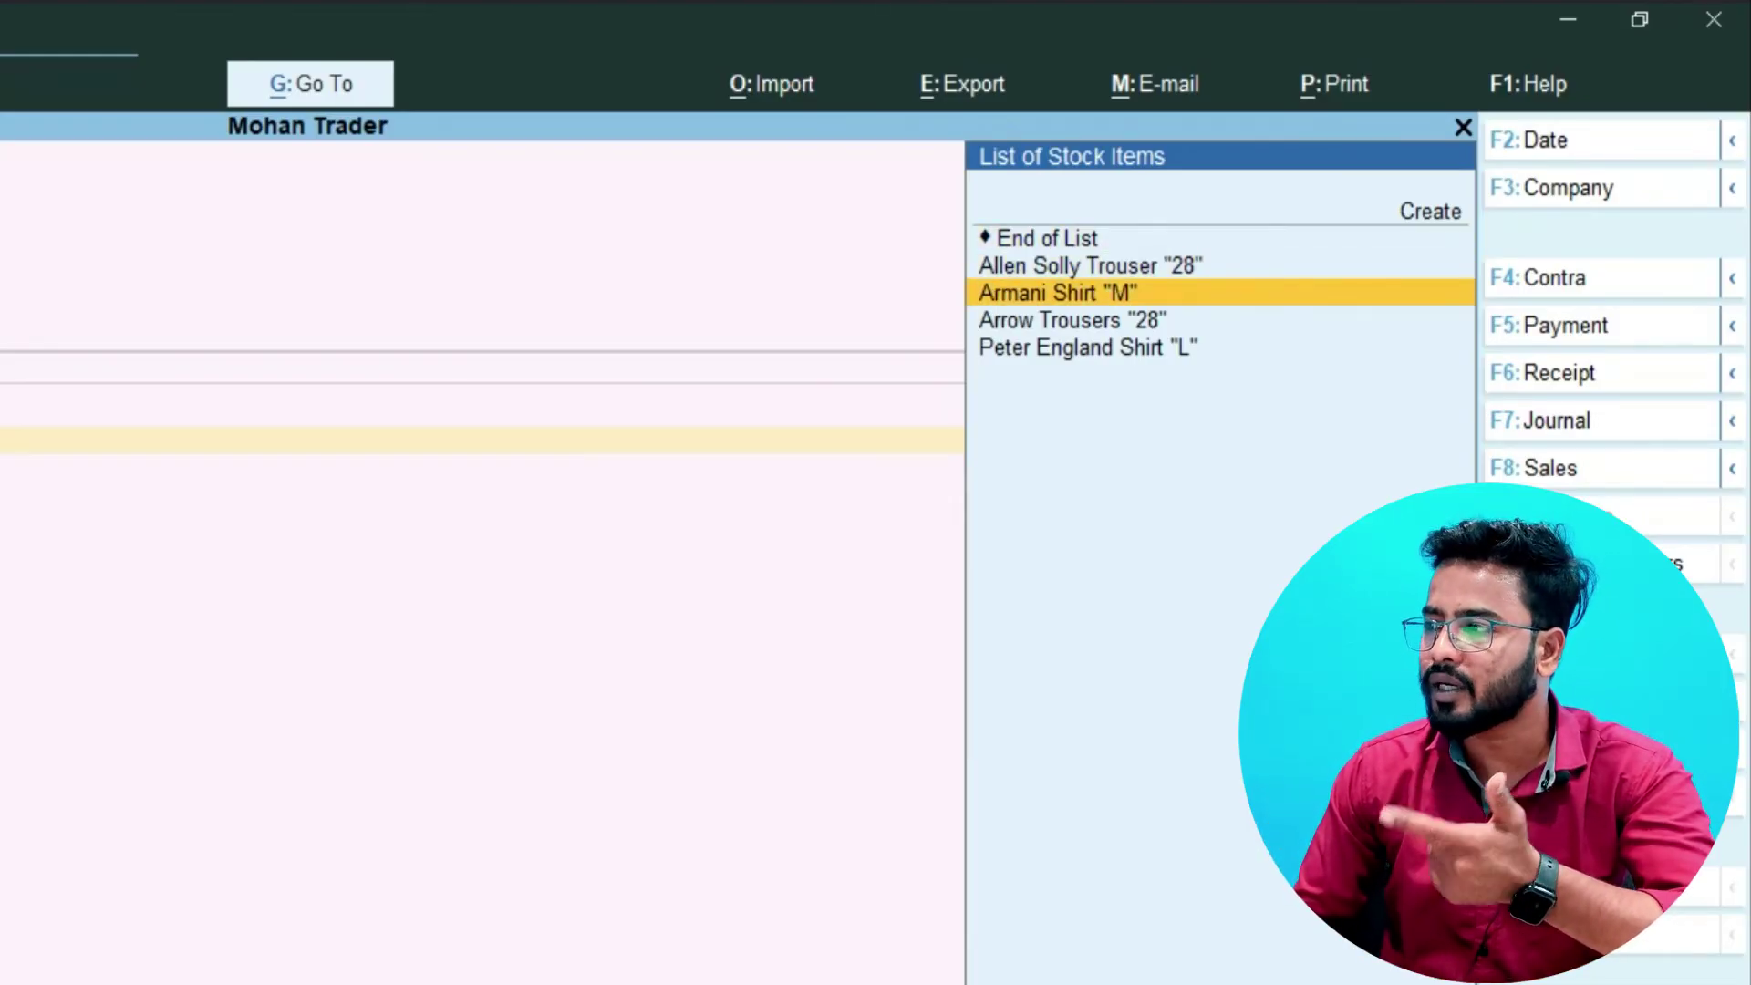
key(Down)
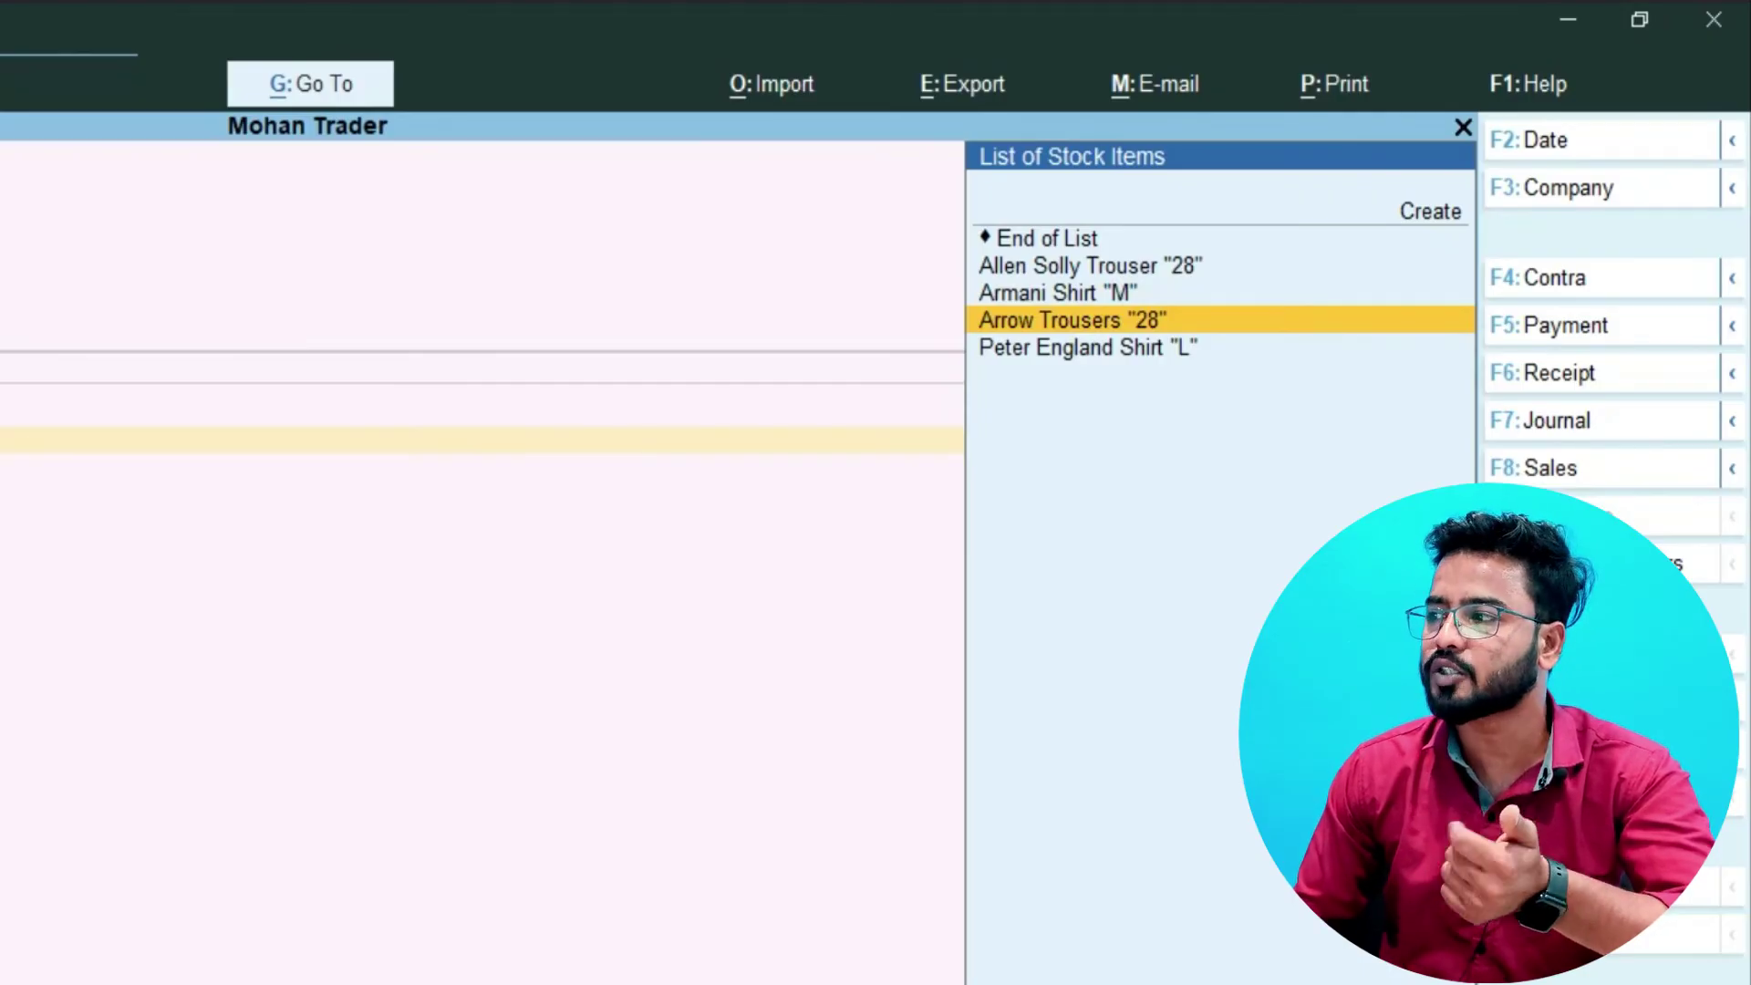
key(Down)
key(Up)
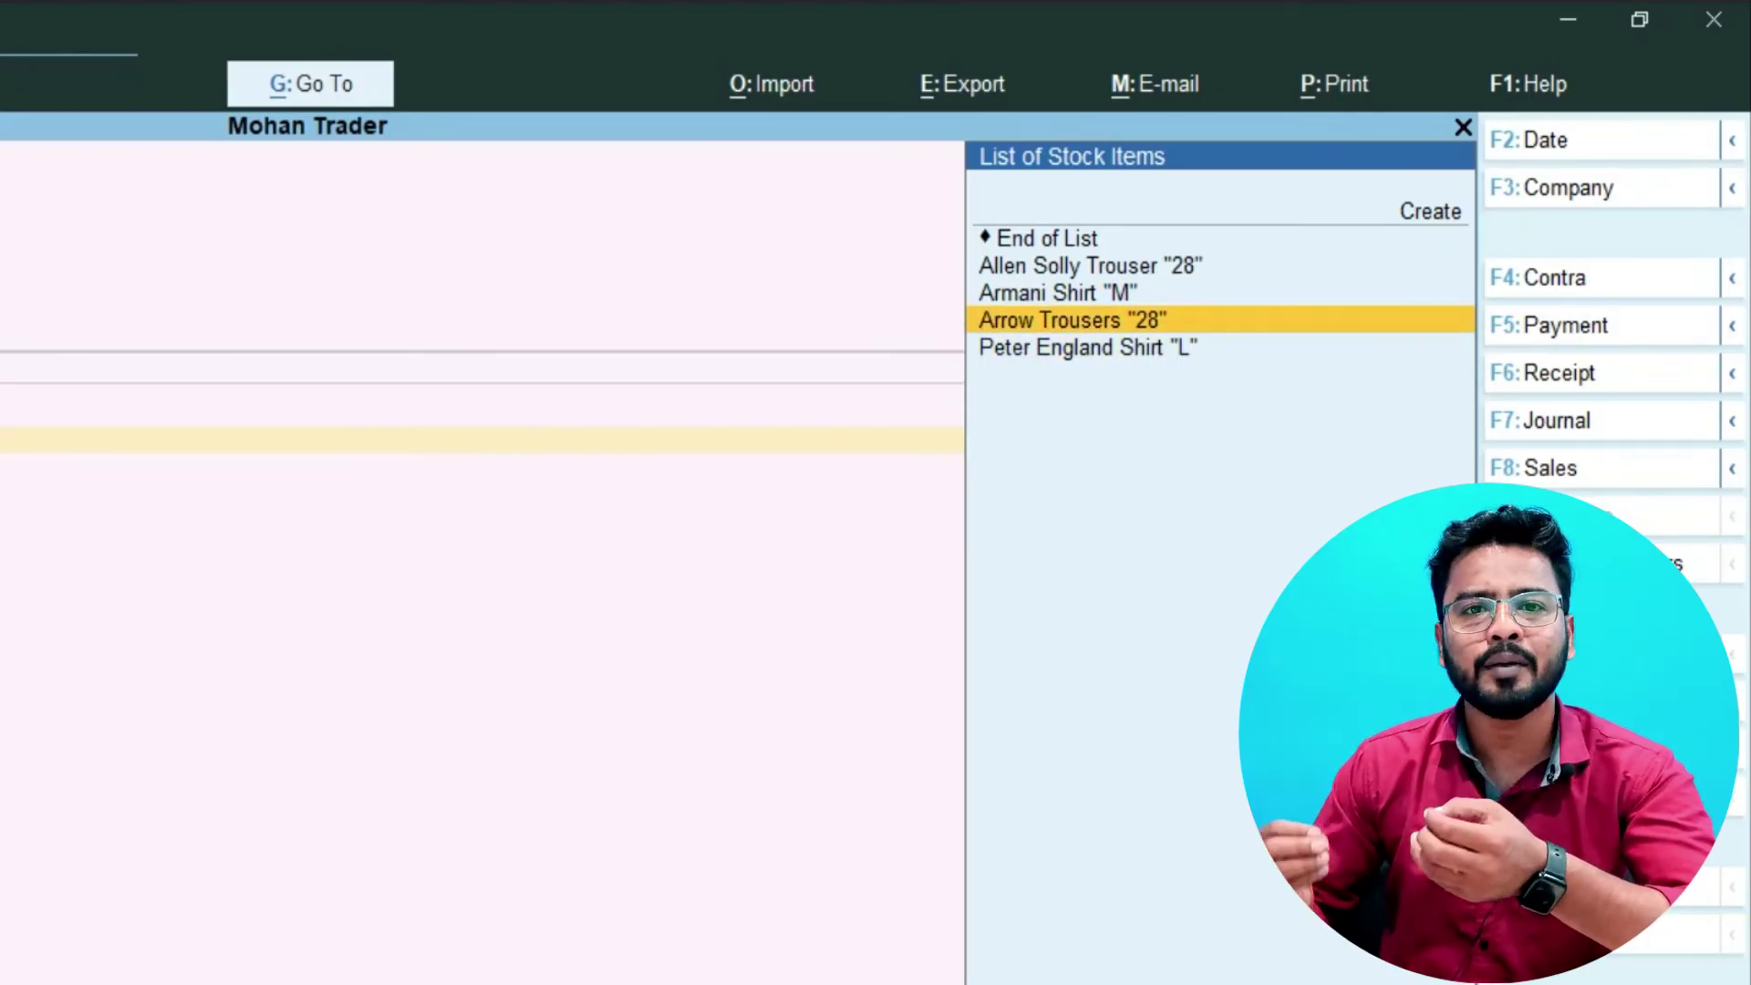
key(Return)
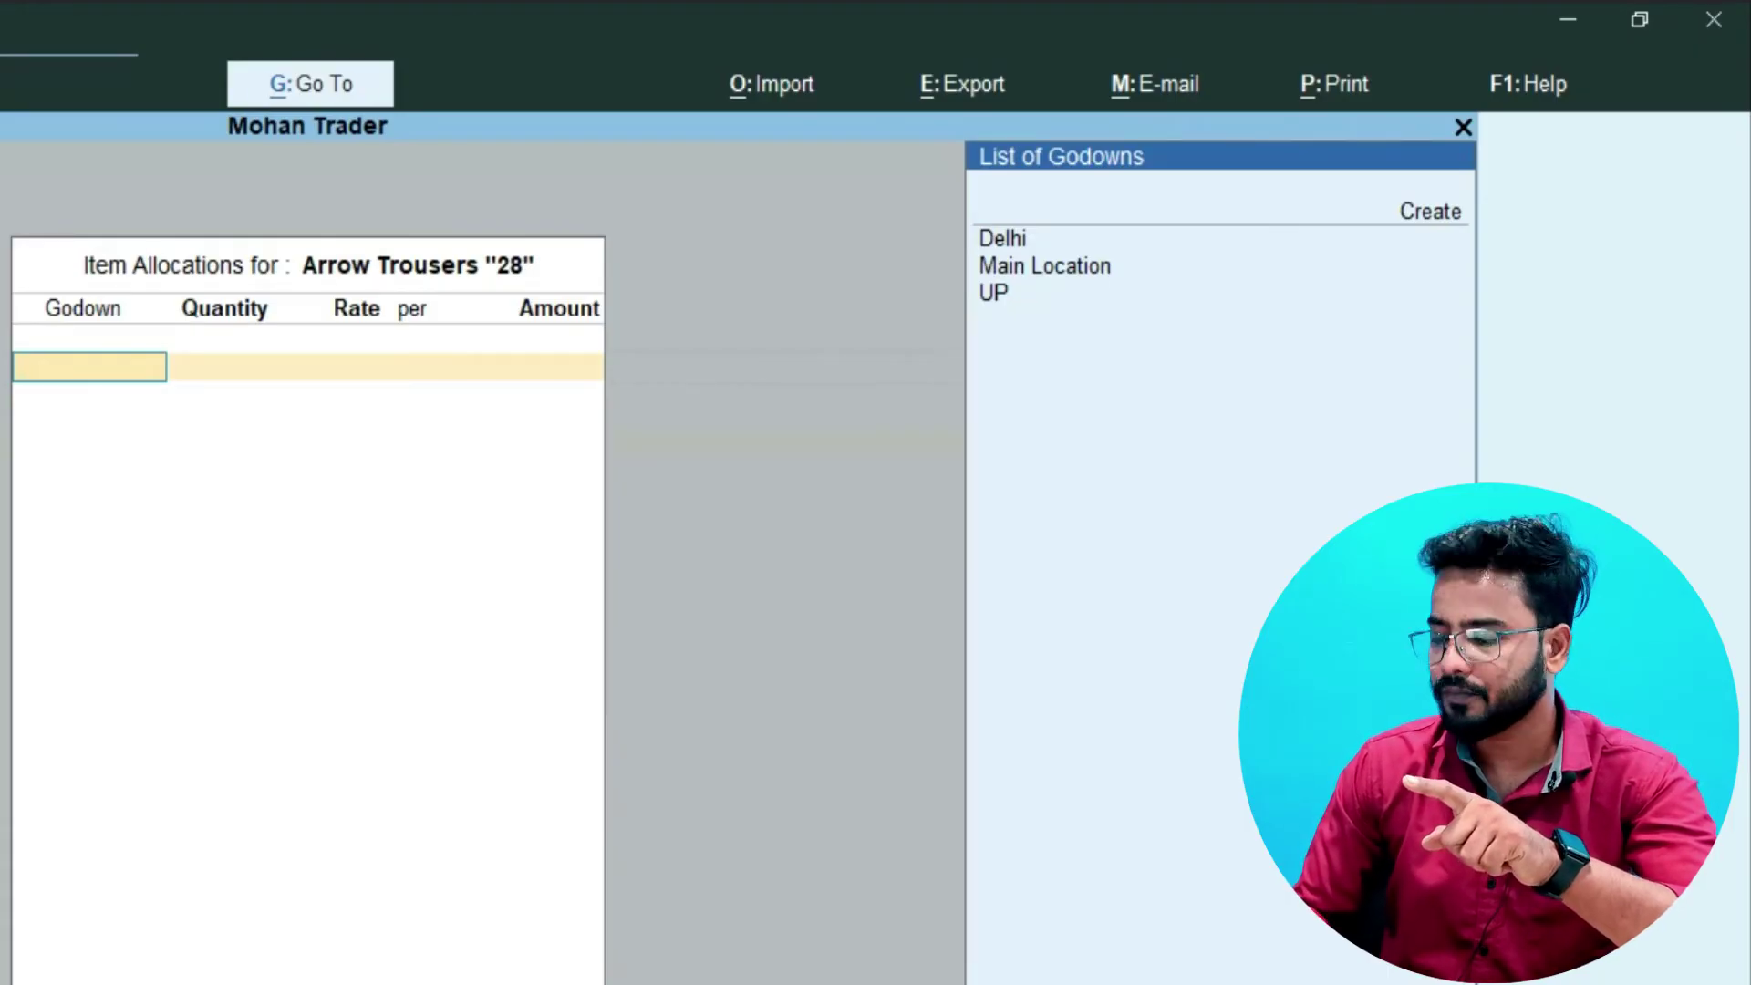
- Allocate 50 Pcs of Arrow Trousers "28" at 200 per Pcs from the Delhi godown, totalling 10,000.00
key(Down)
key(Up)
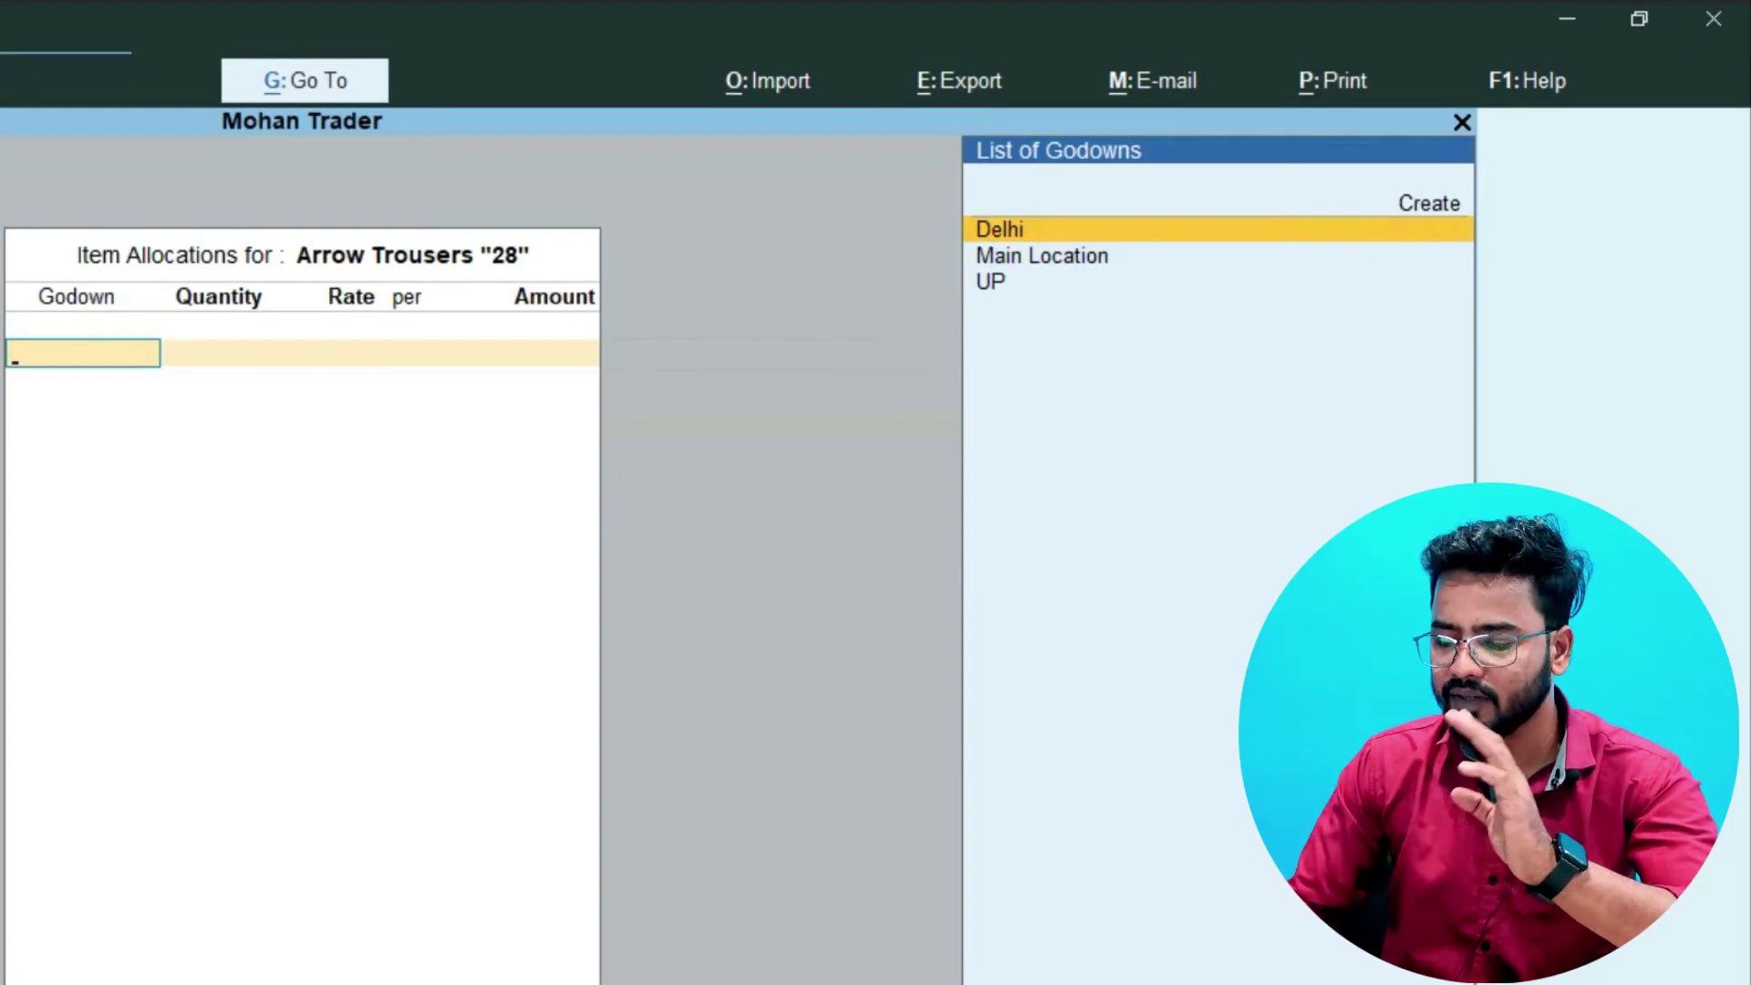
key(Return)
text(50)
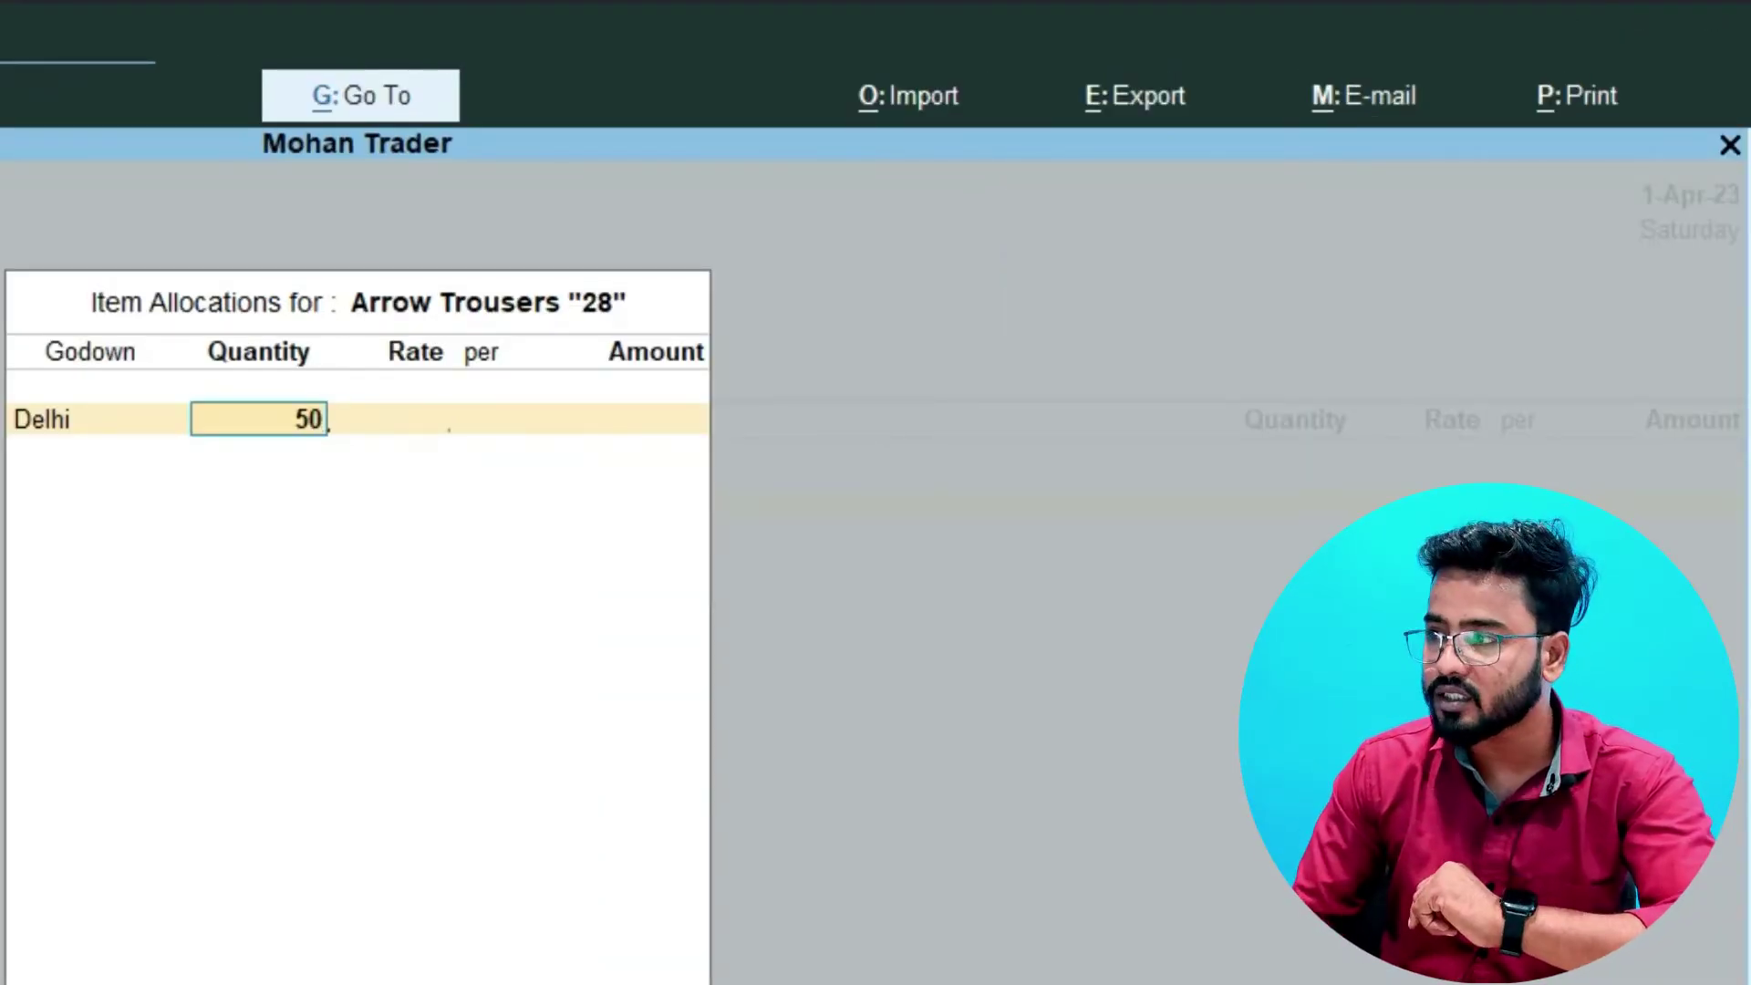
key(Return)
text(200)
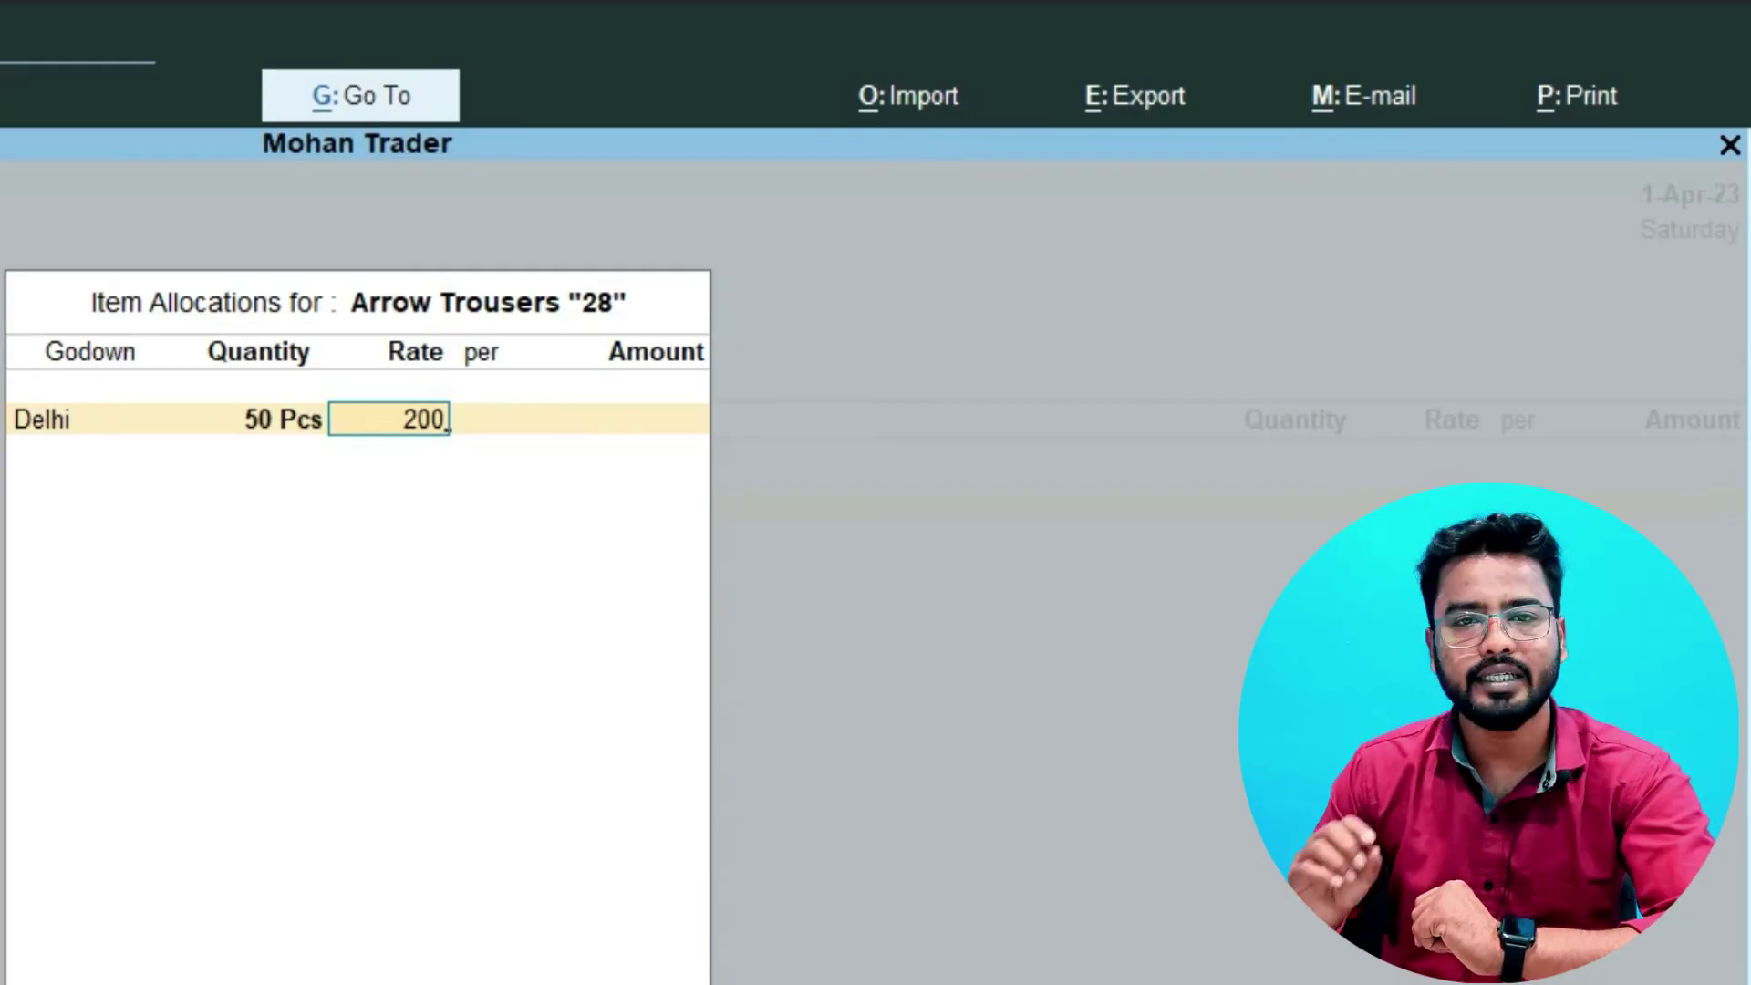
key(Return)
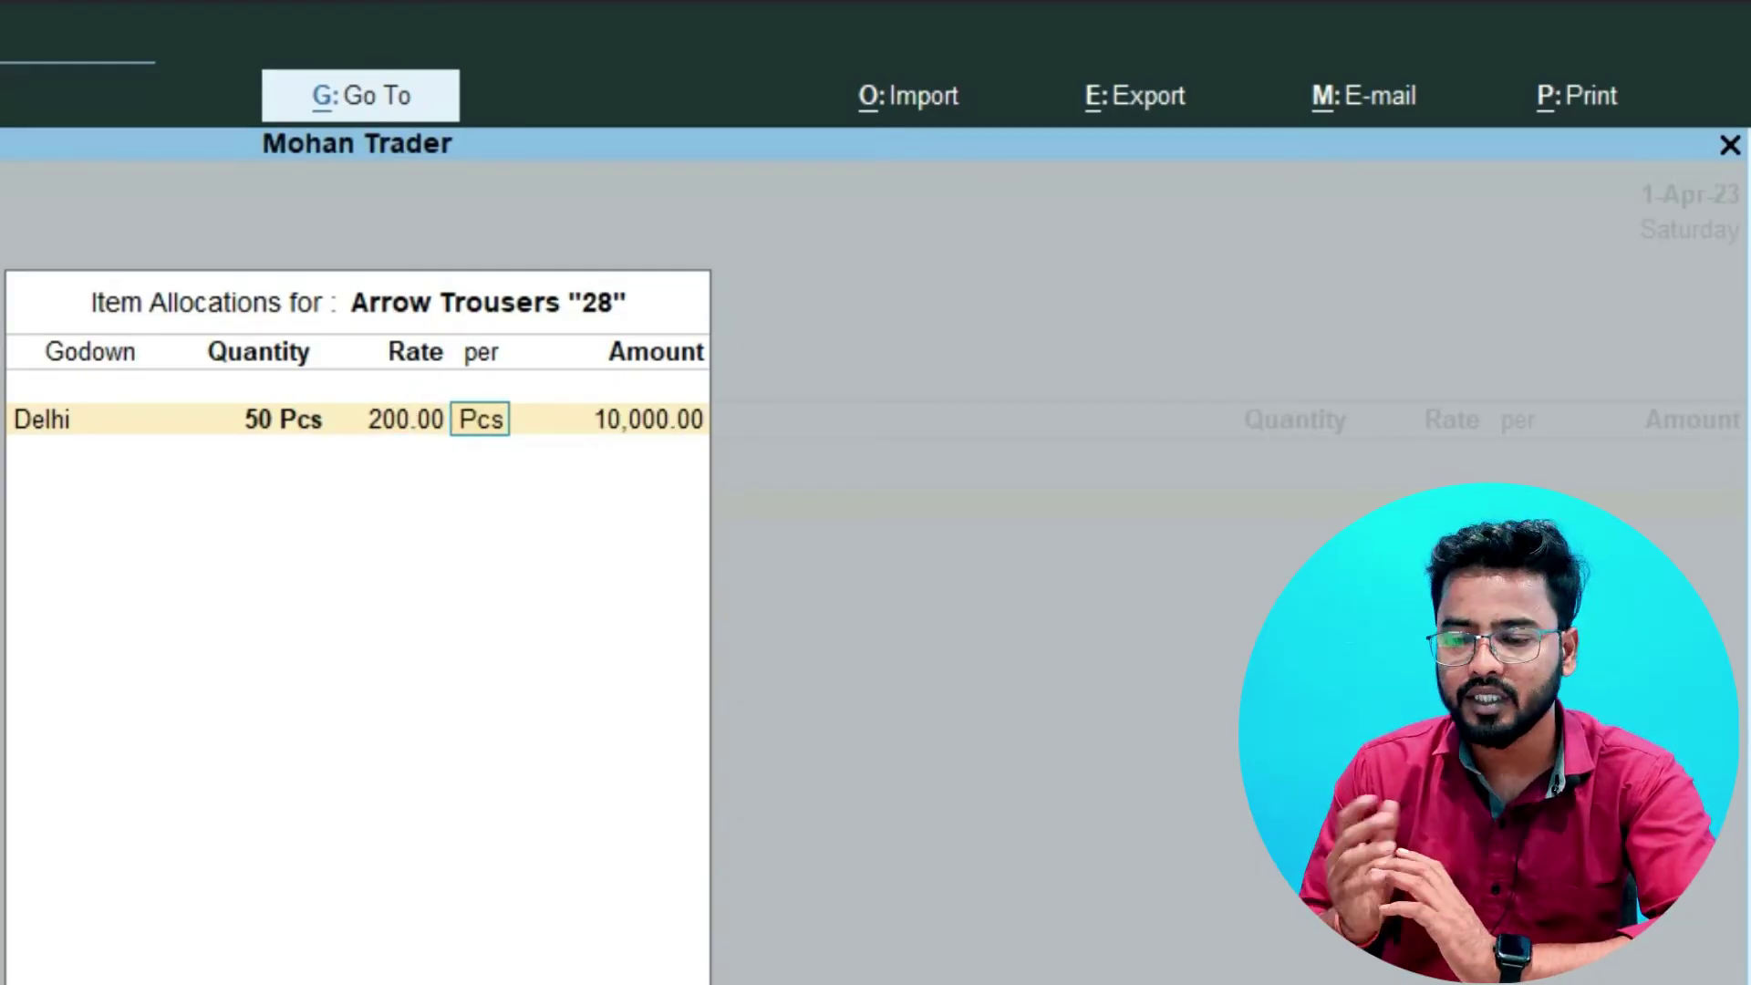
key(Return)
key(Return)
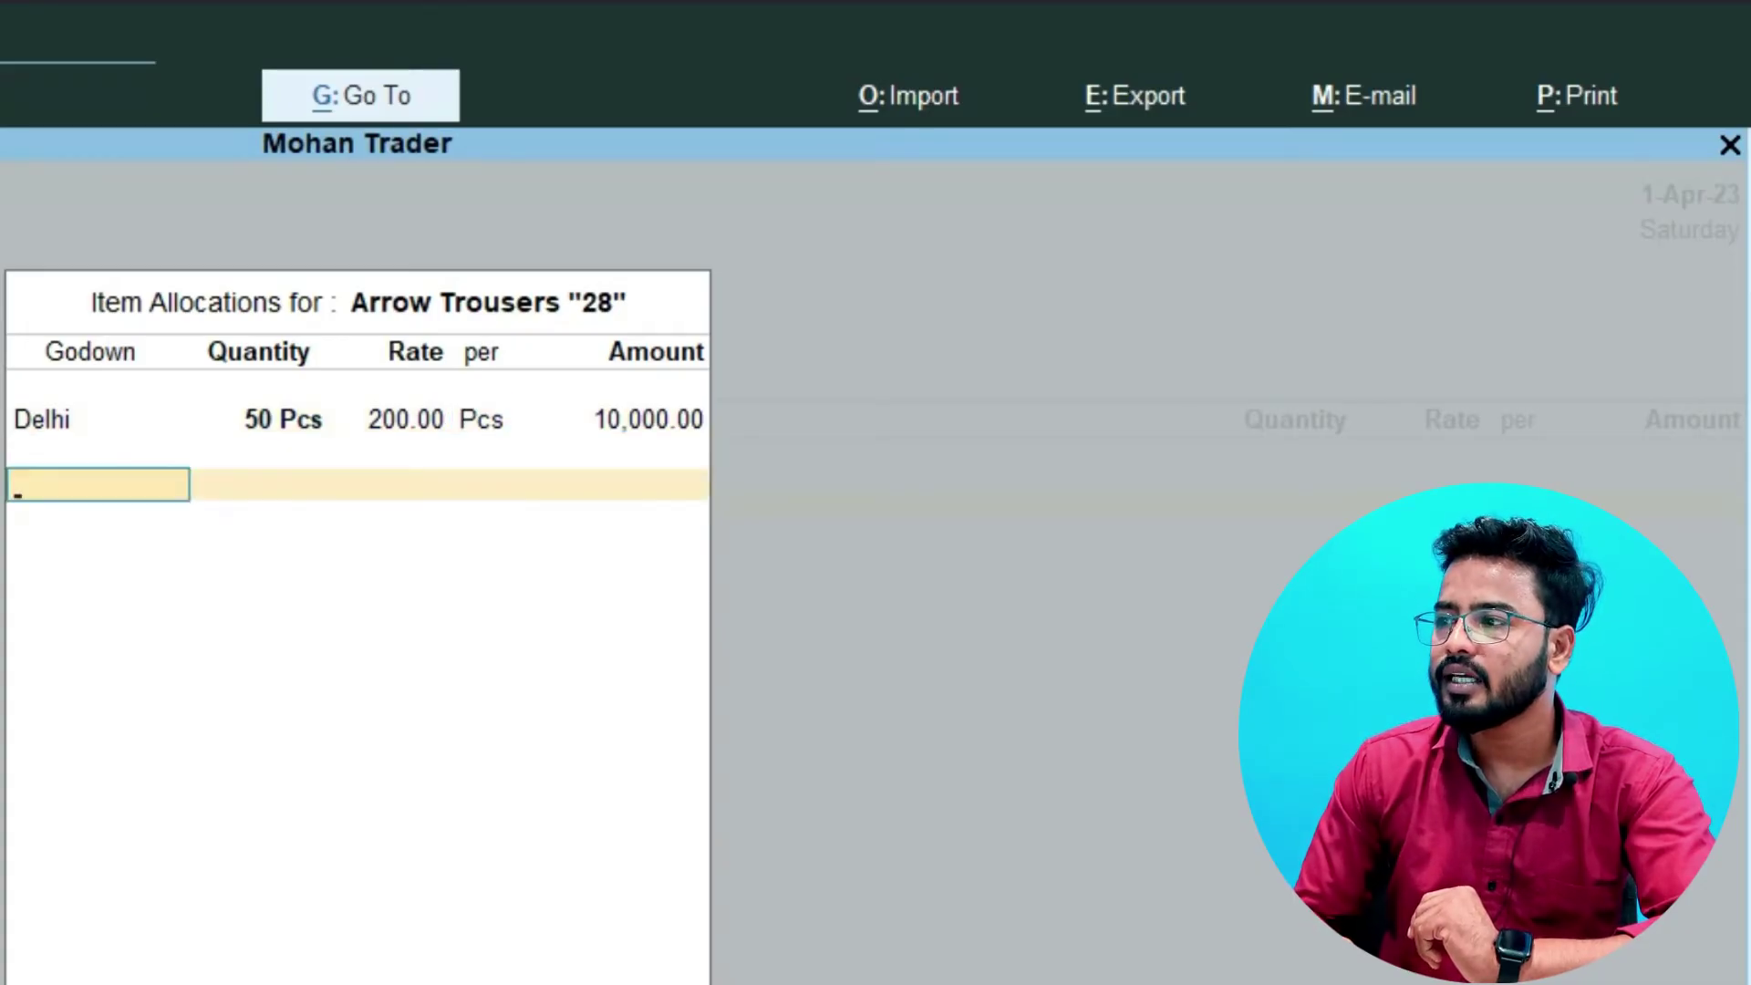
key(Return)
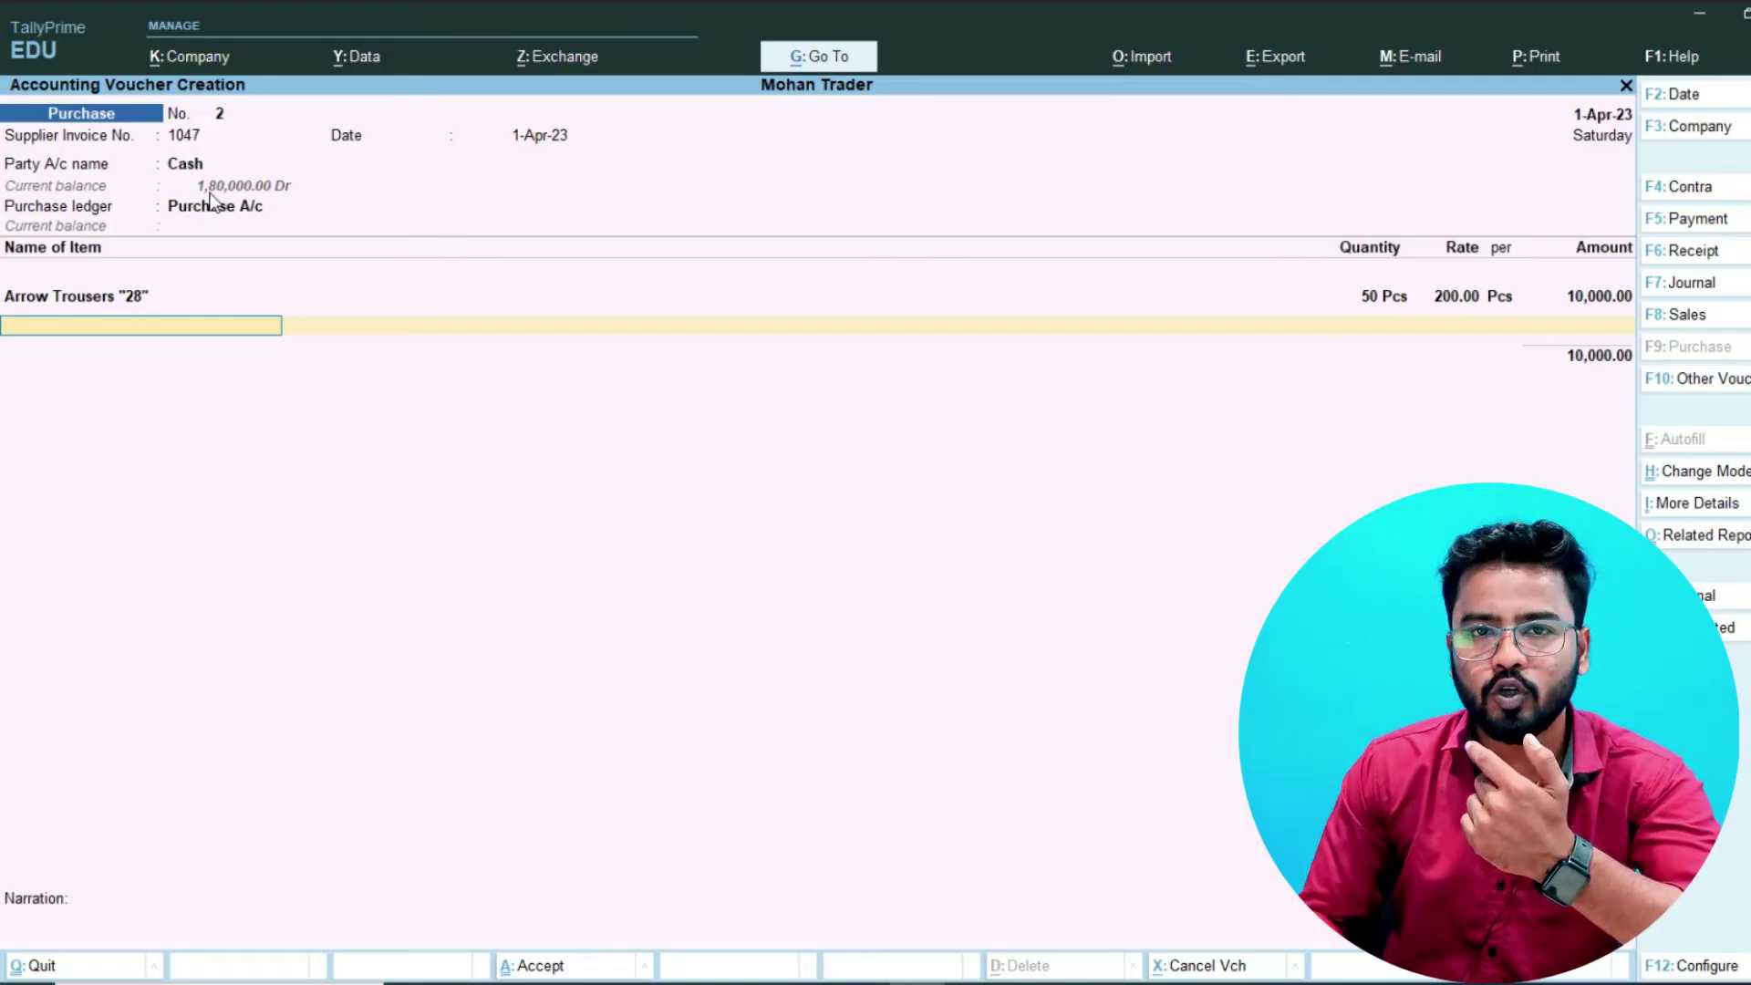
key(space)
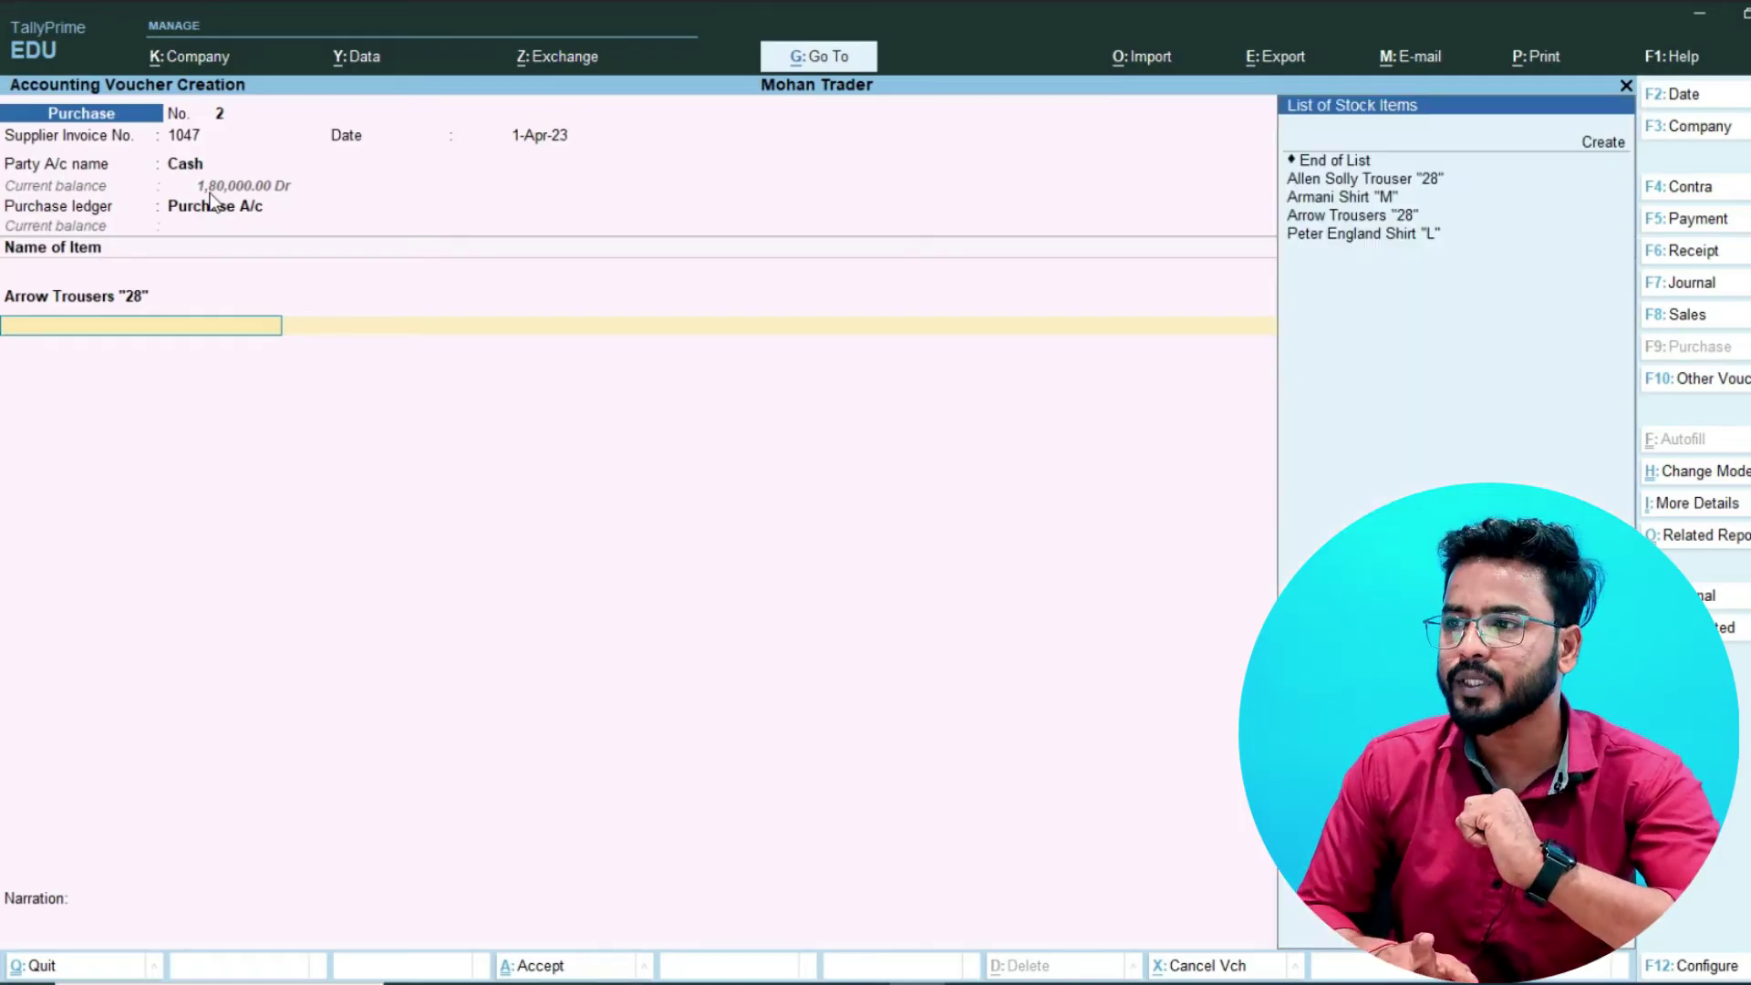
key(Down)
key(Down)
- End the item list, add narration 'Purchase Arrow Trousers' and save the purchase voucher
key(Return)
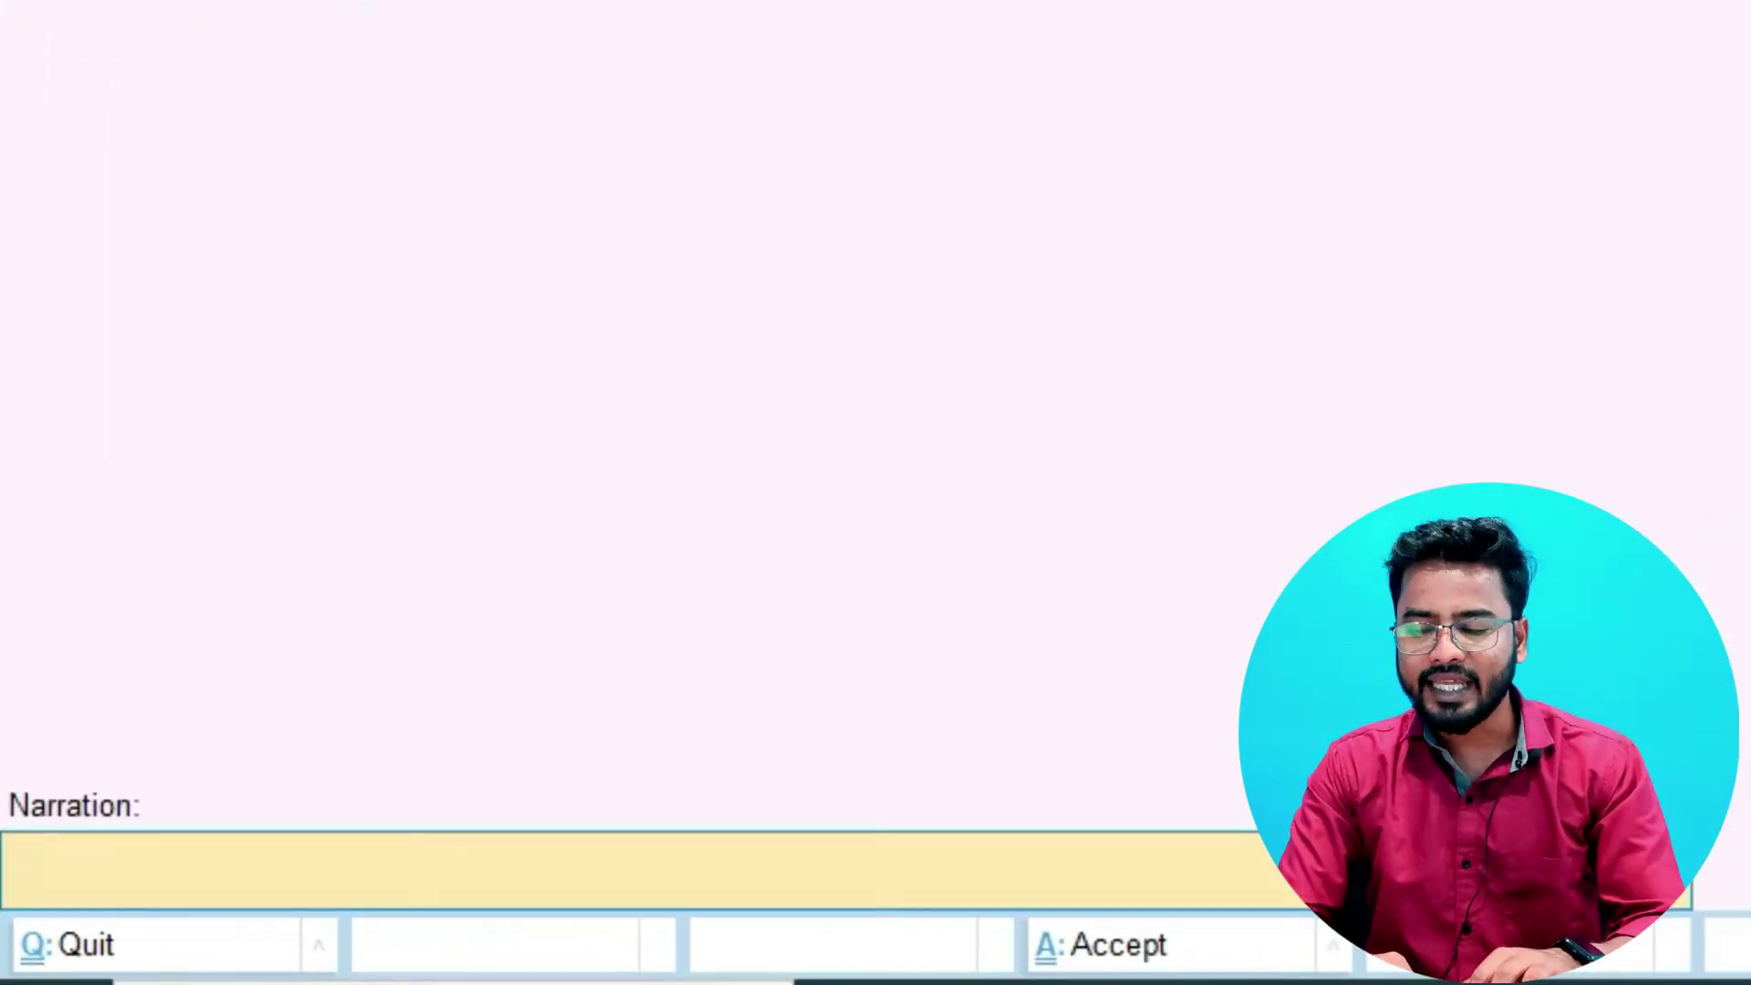
text(Purchase Arro)
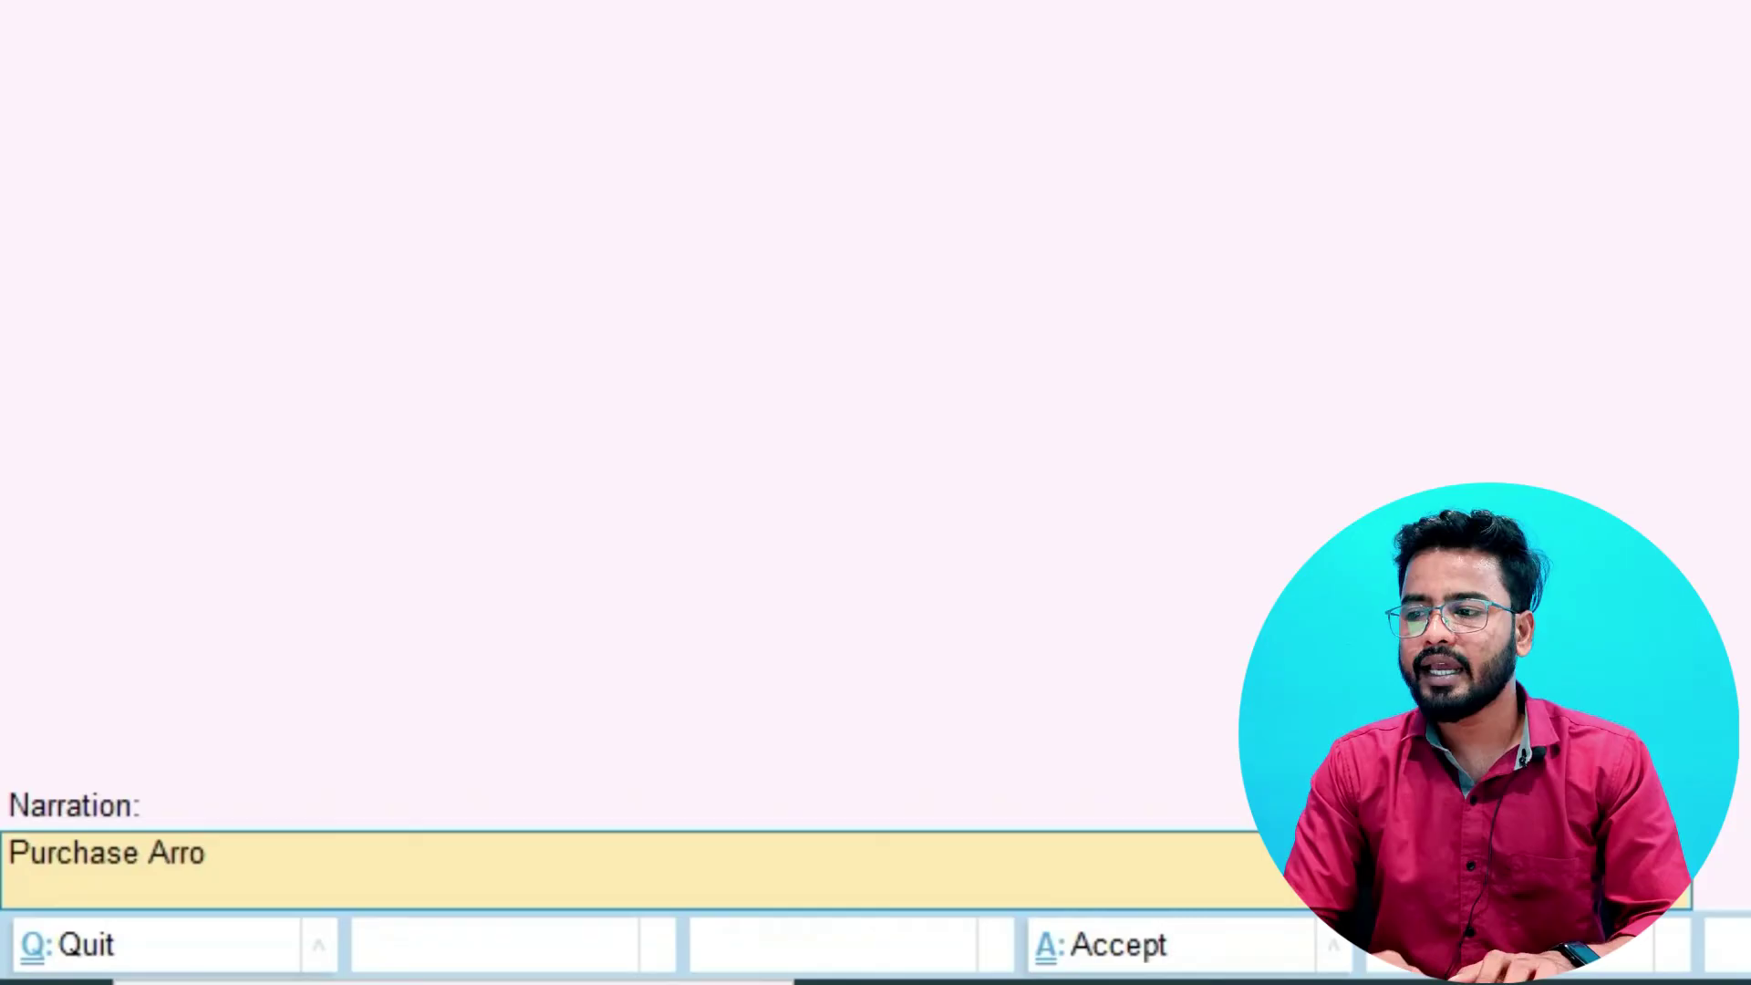
text(w Trousers)
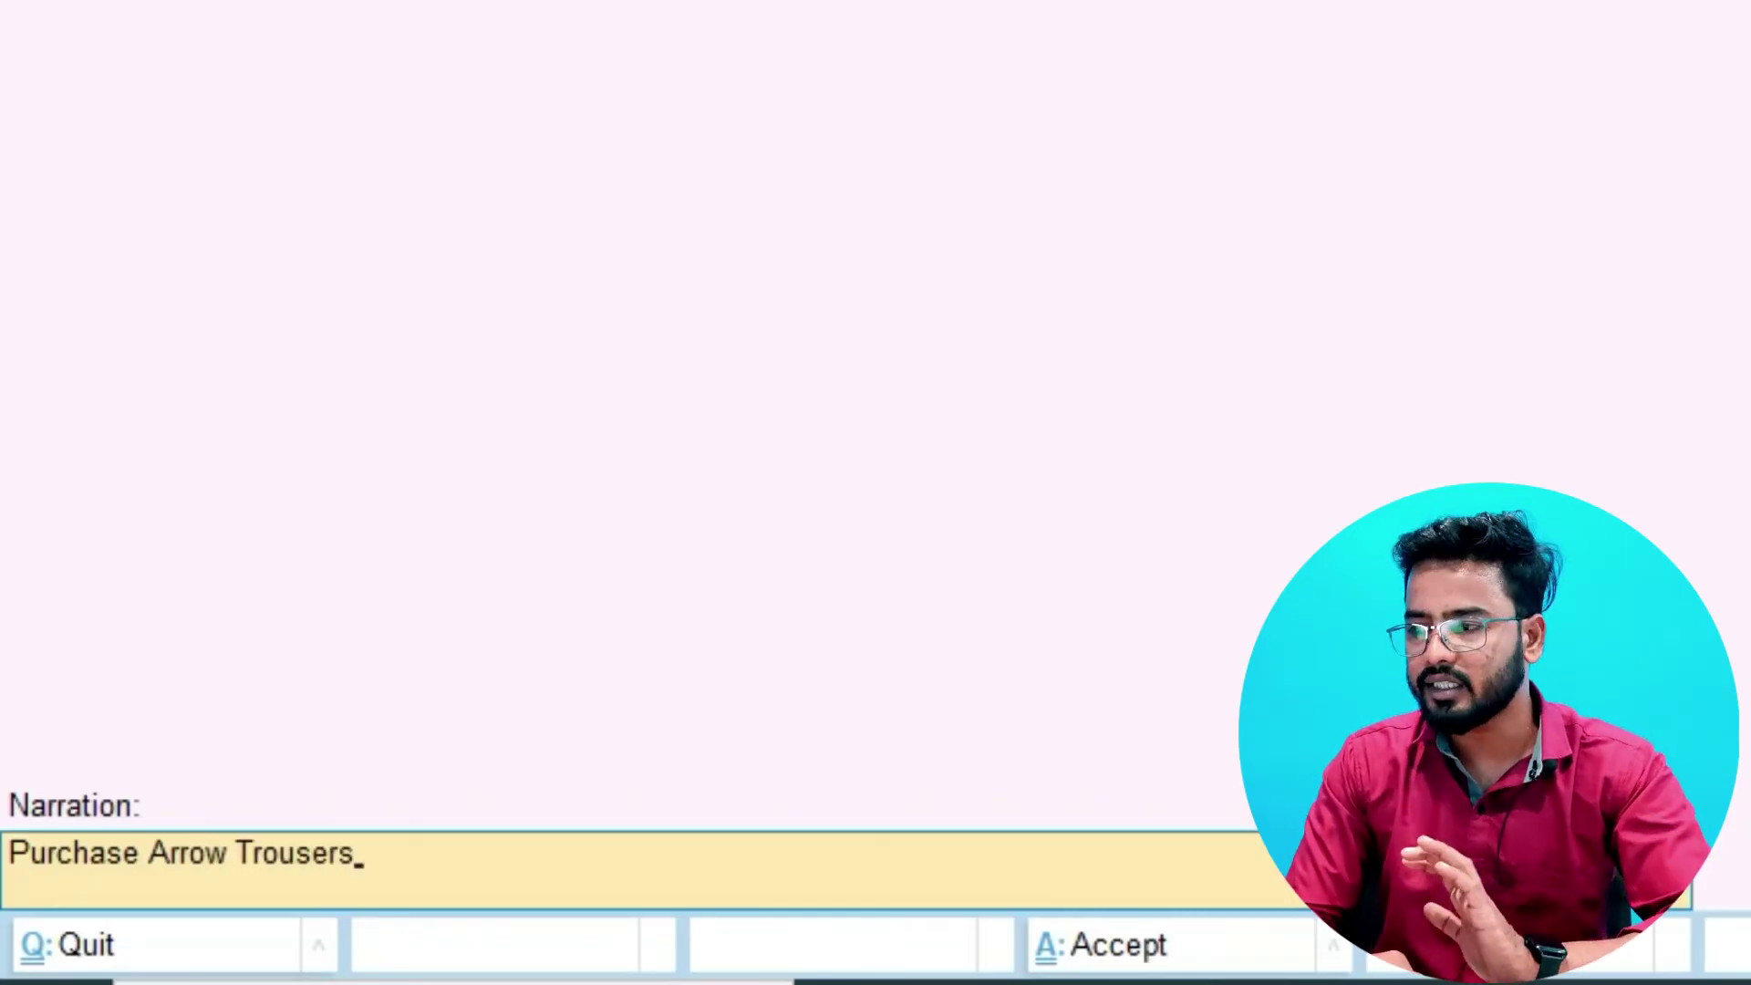
key(Return)
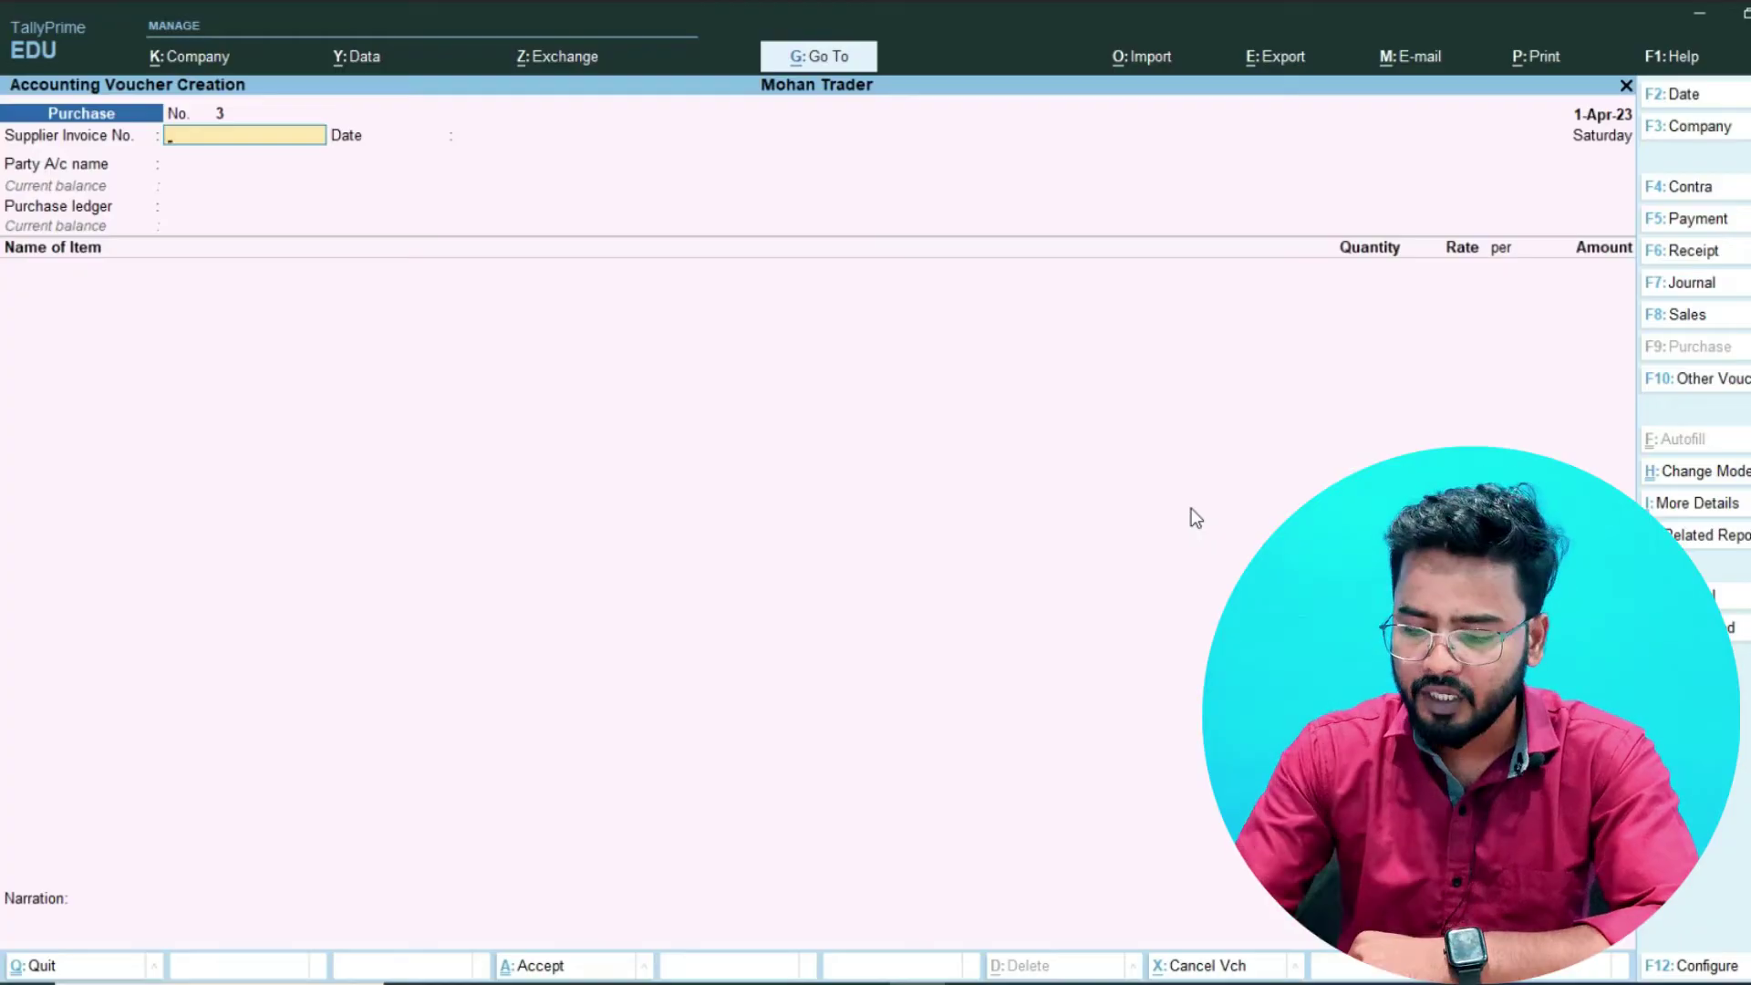
- Switch to a Receipt voucher with F6 and pick Cash as the account
key(F6)
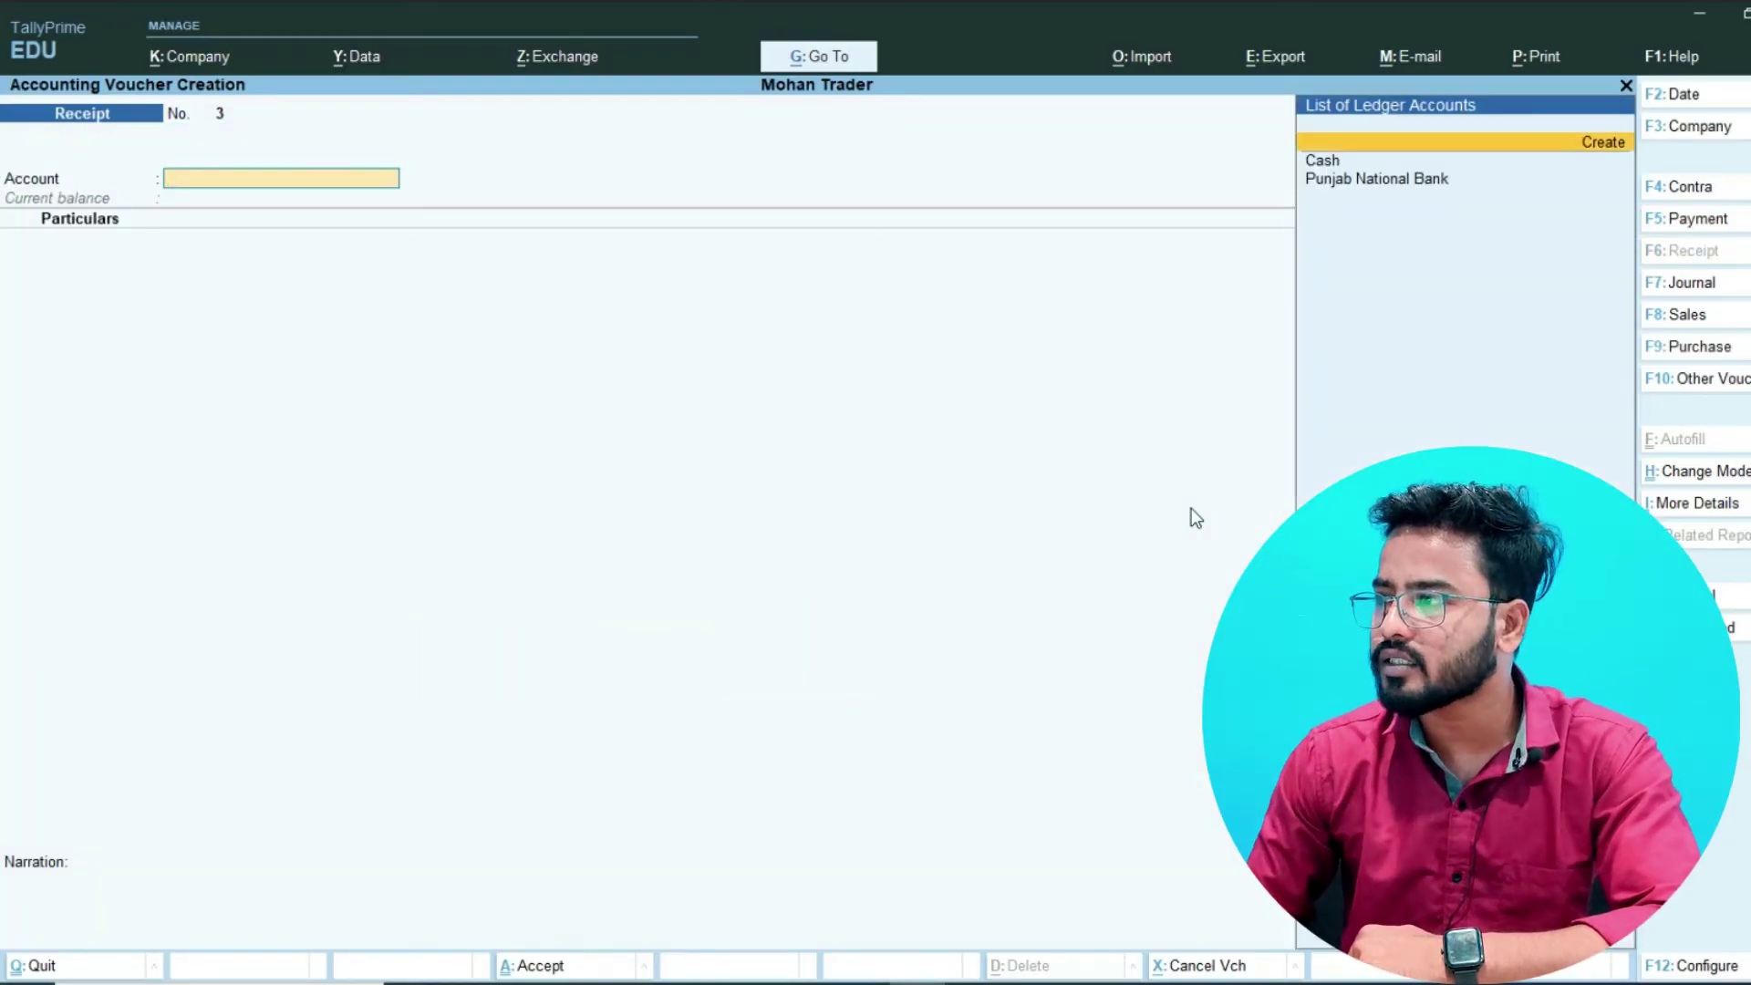
text(c)
key(Return)
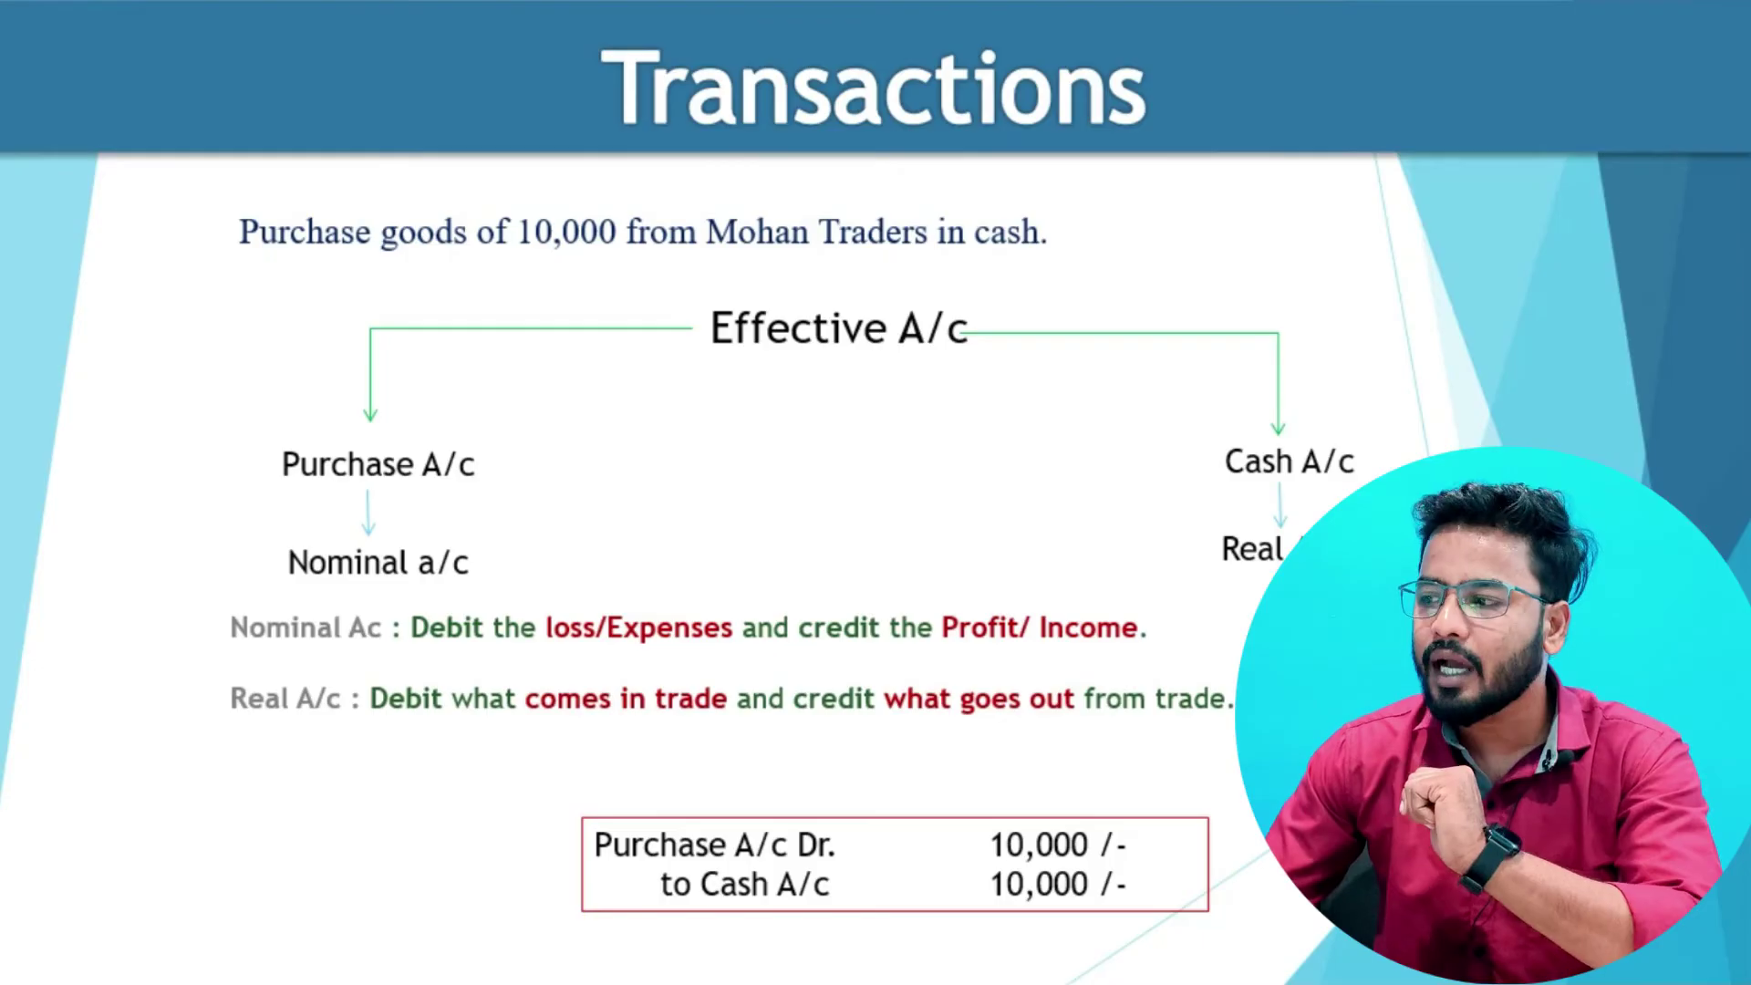
- Advance the PowerPoint slide to the 20,000 cash sale entry and return to TallyPrime
key(Page_Down)
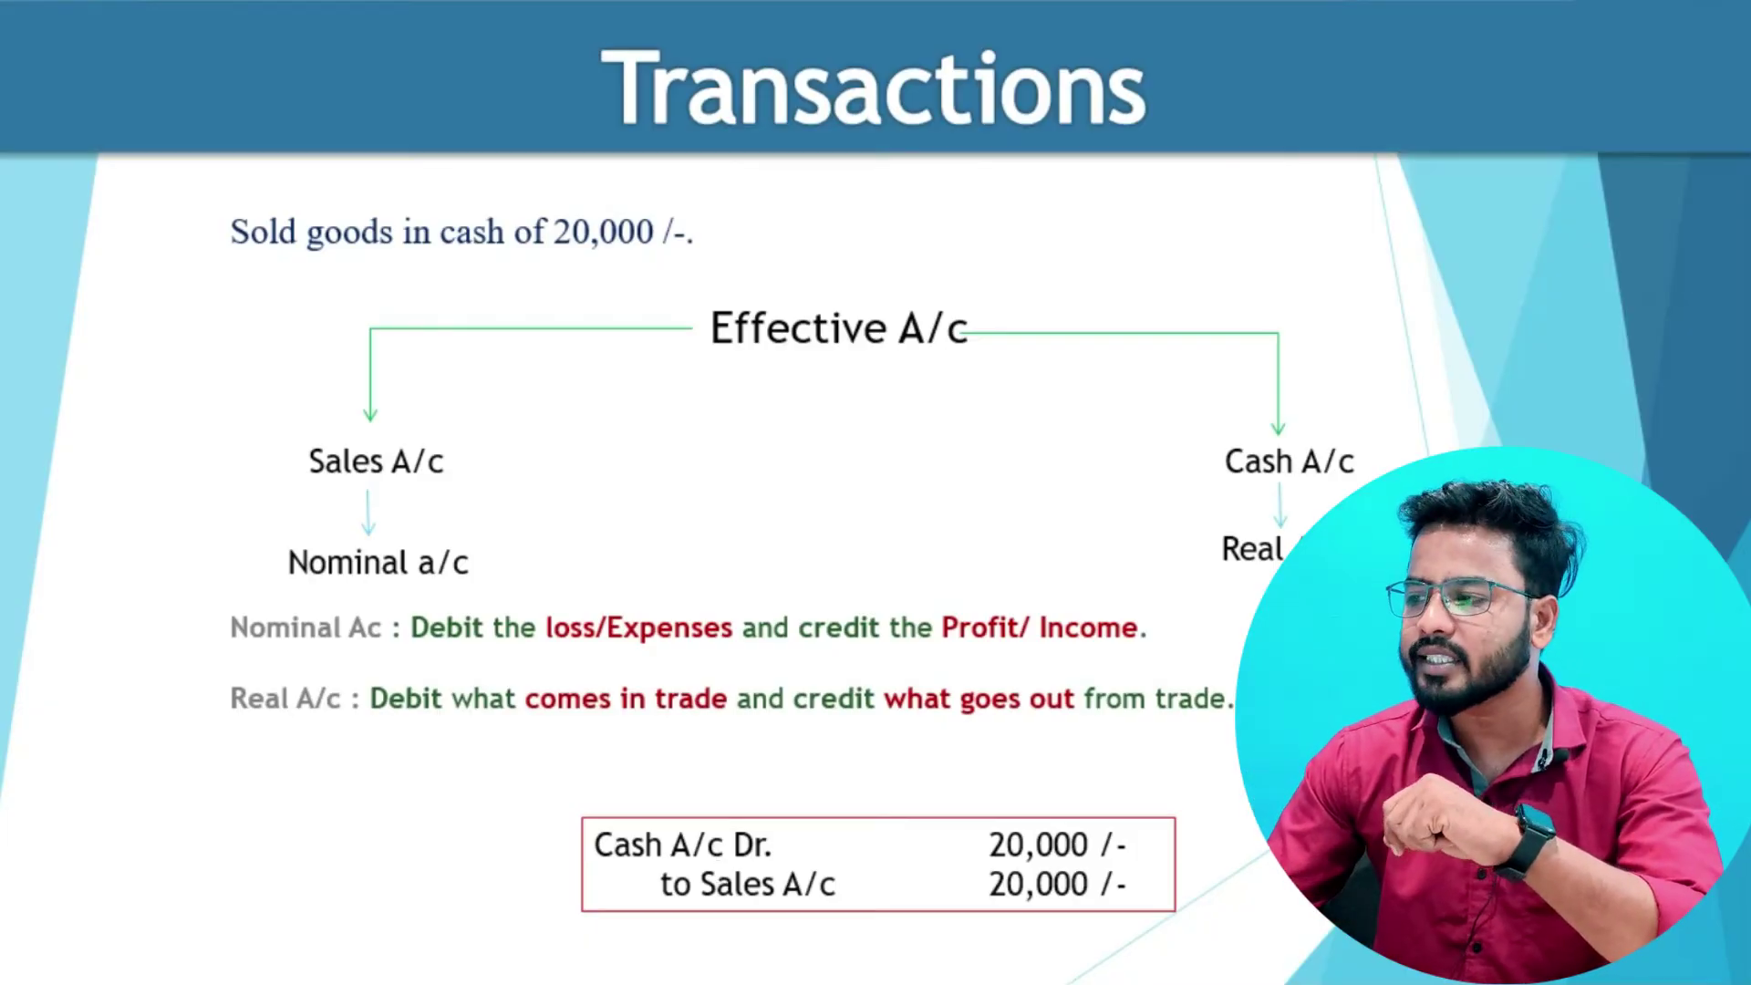
click(879, 964)
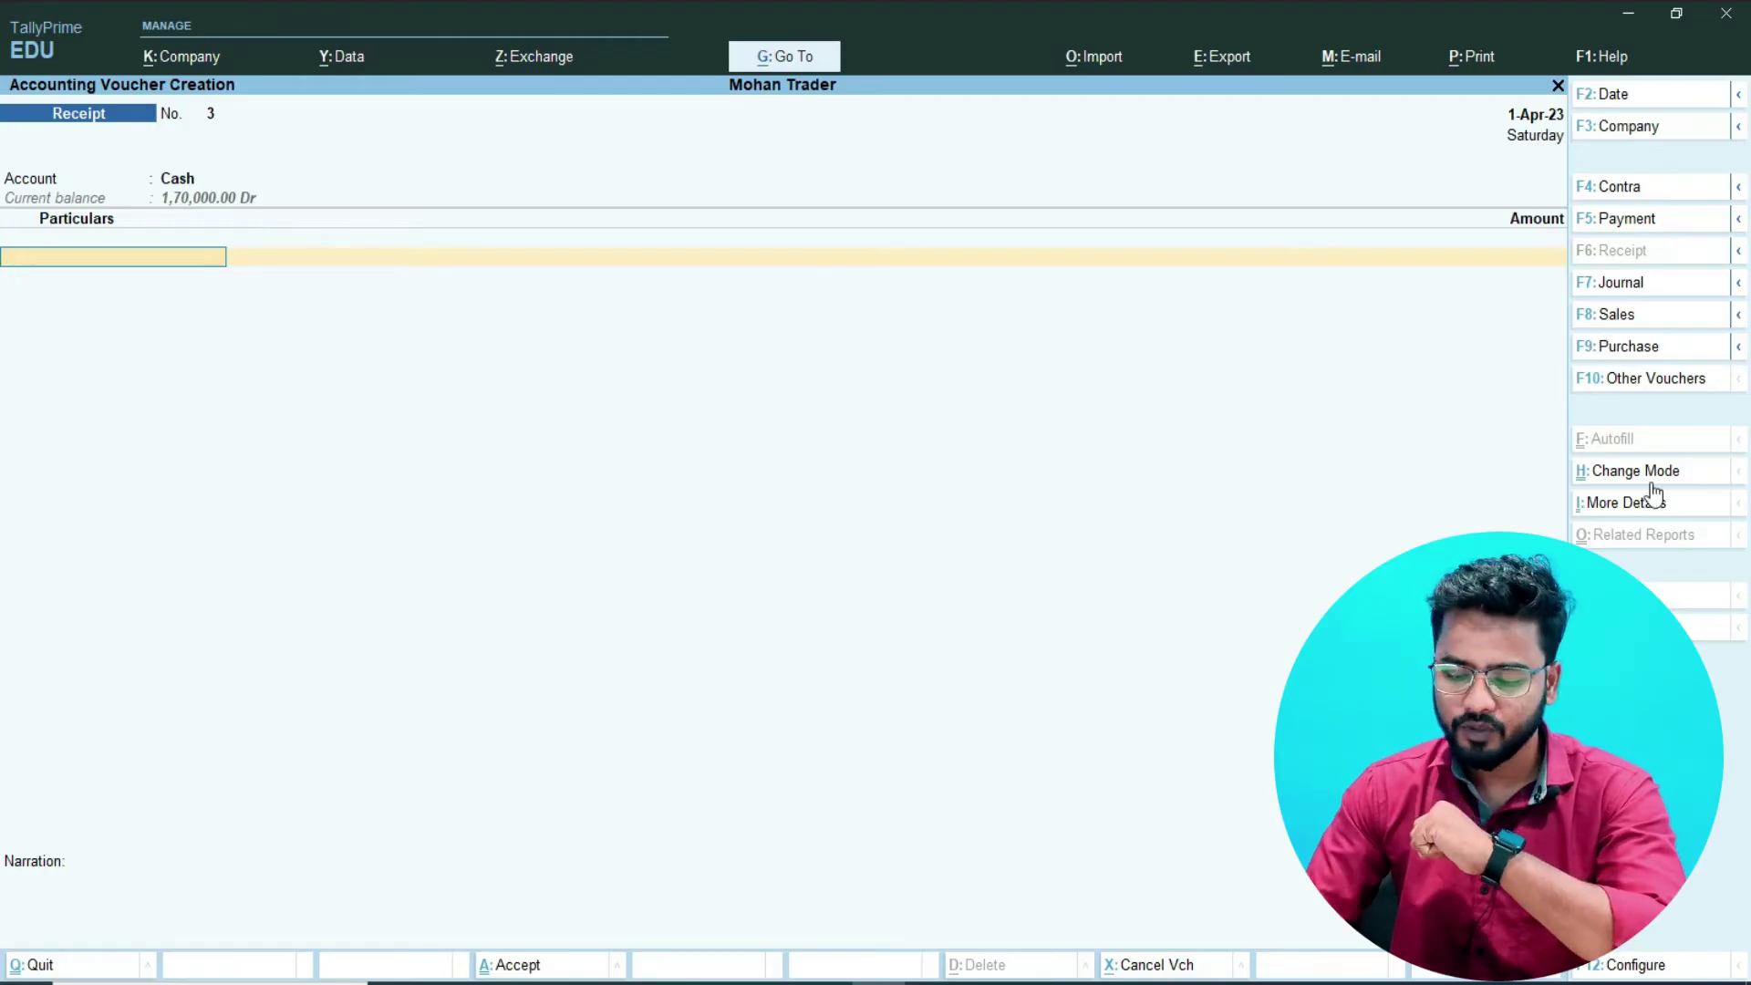
- Change the voucher to Sales No. 2 with Cash as party and reach Dispatch Details
key(F8)
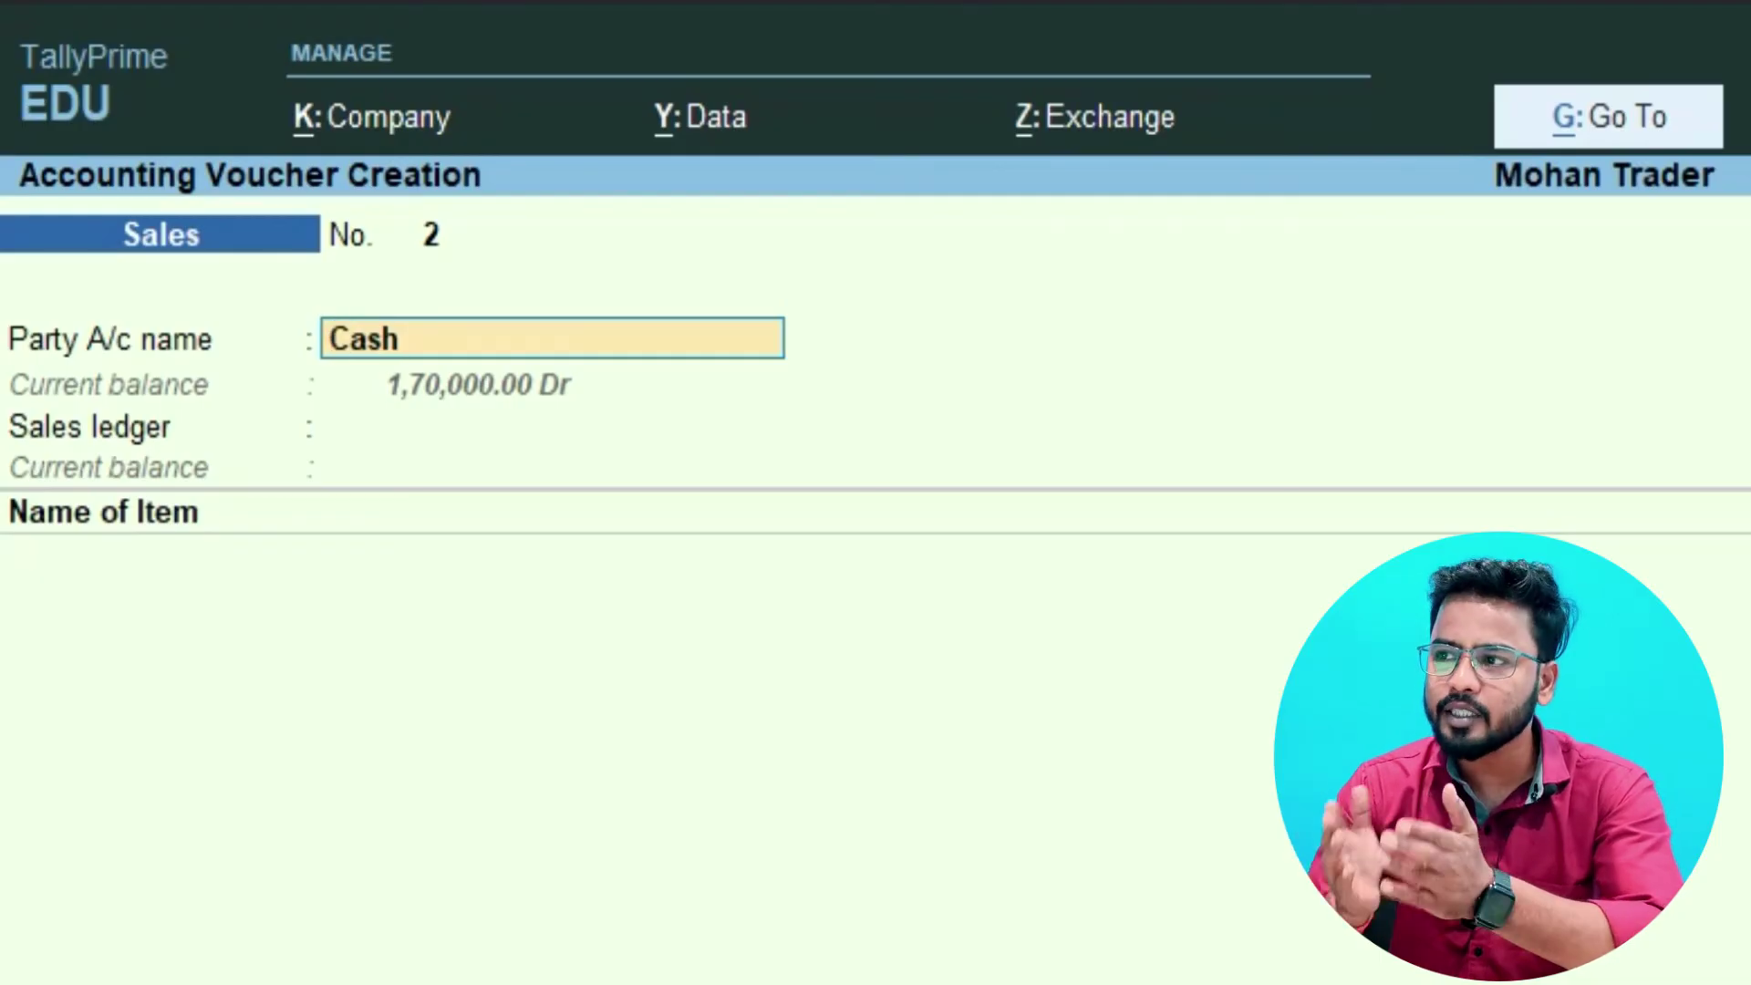
key(Return)
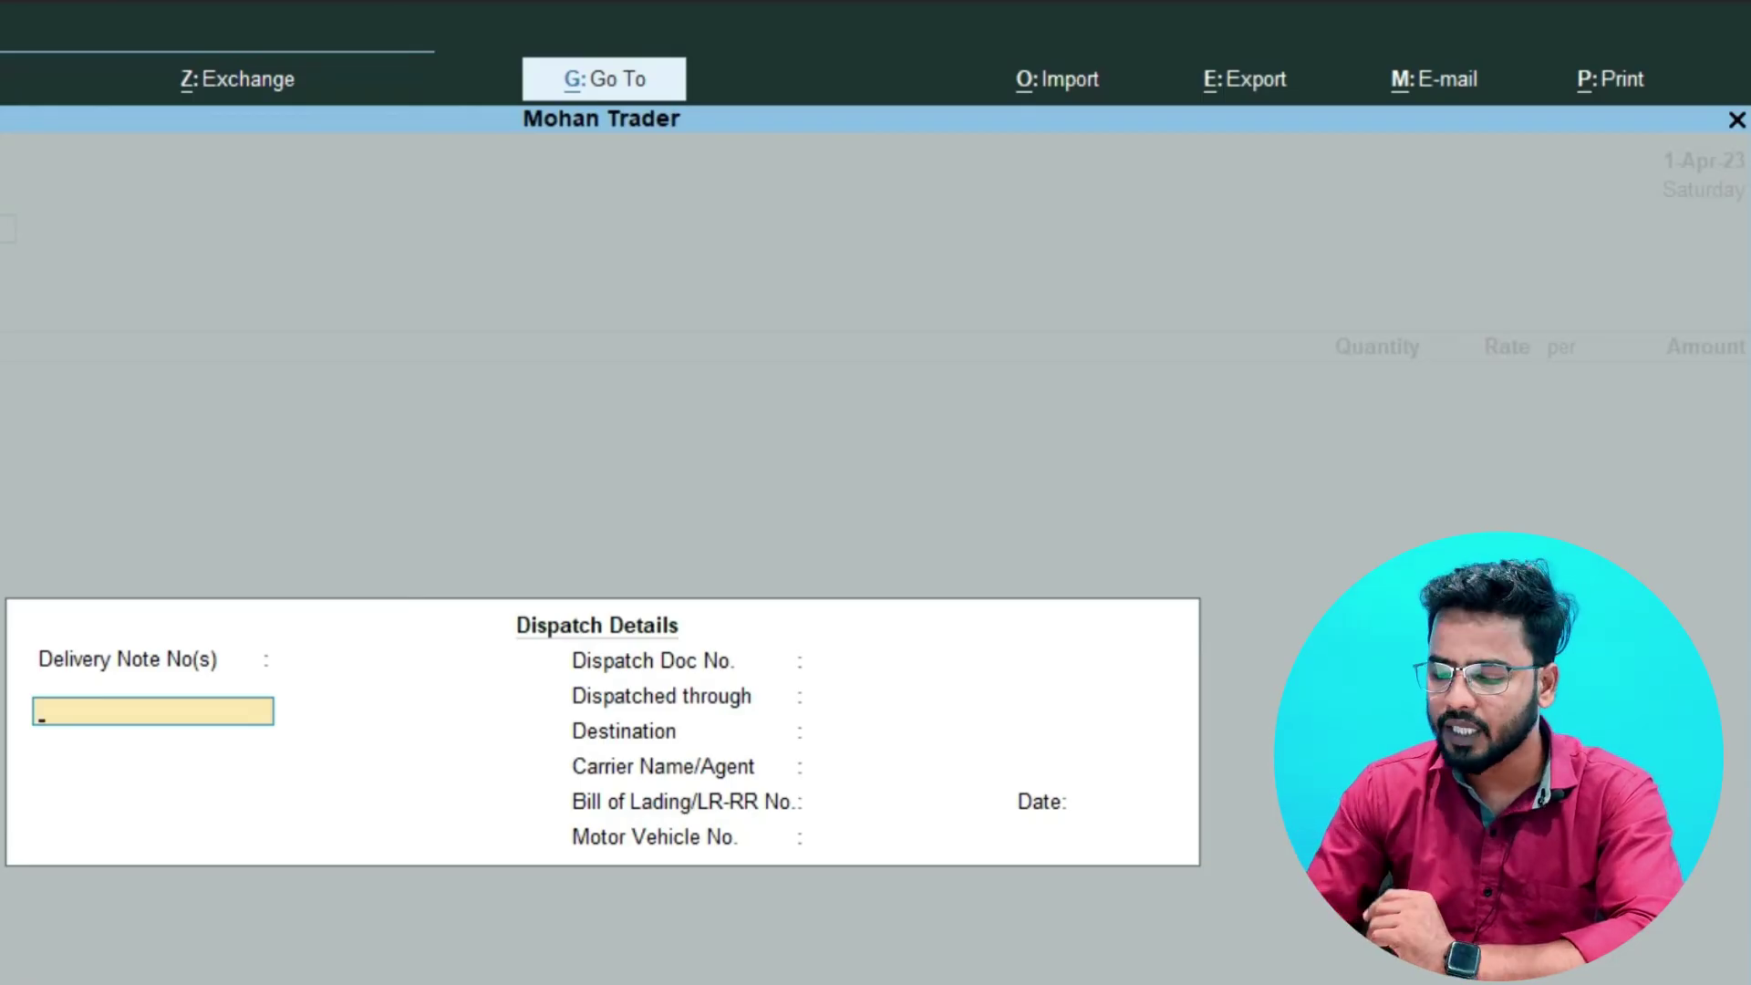
- Skip the empty dispatch details and enter 'Mohan Traders' as the mailing name
key(Return)
key(Return)
key(Return)
key(Return)
key(Return)
key(Return)
key(Return)
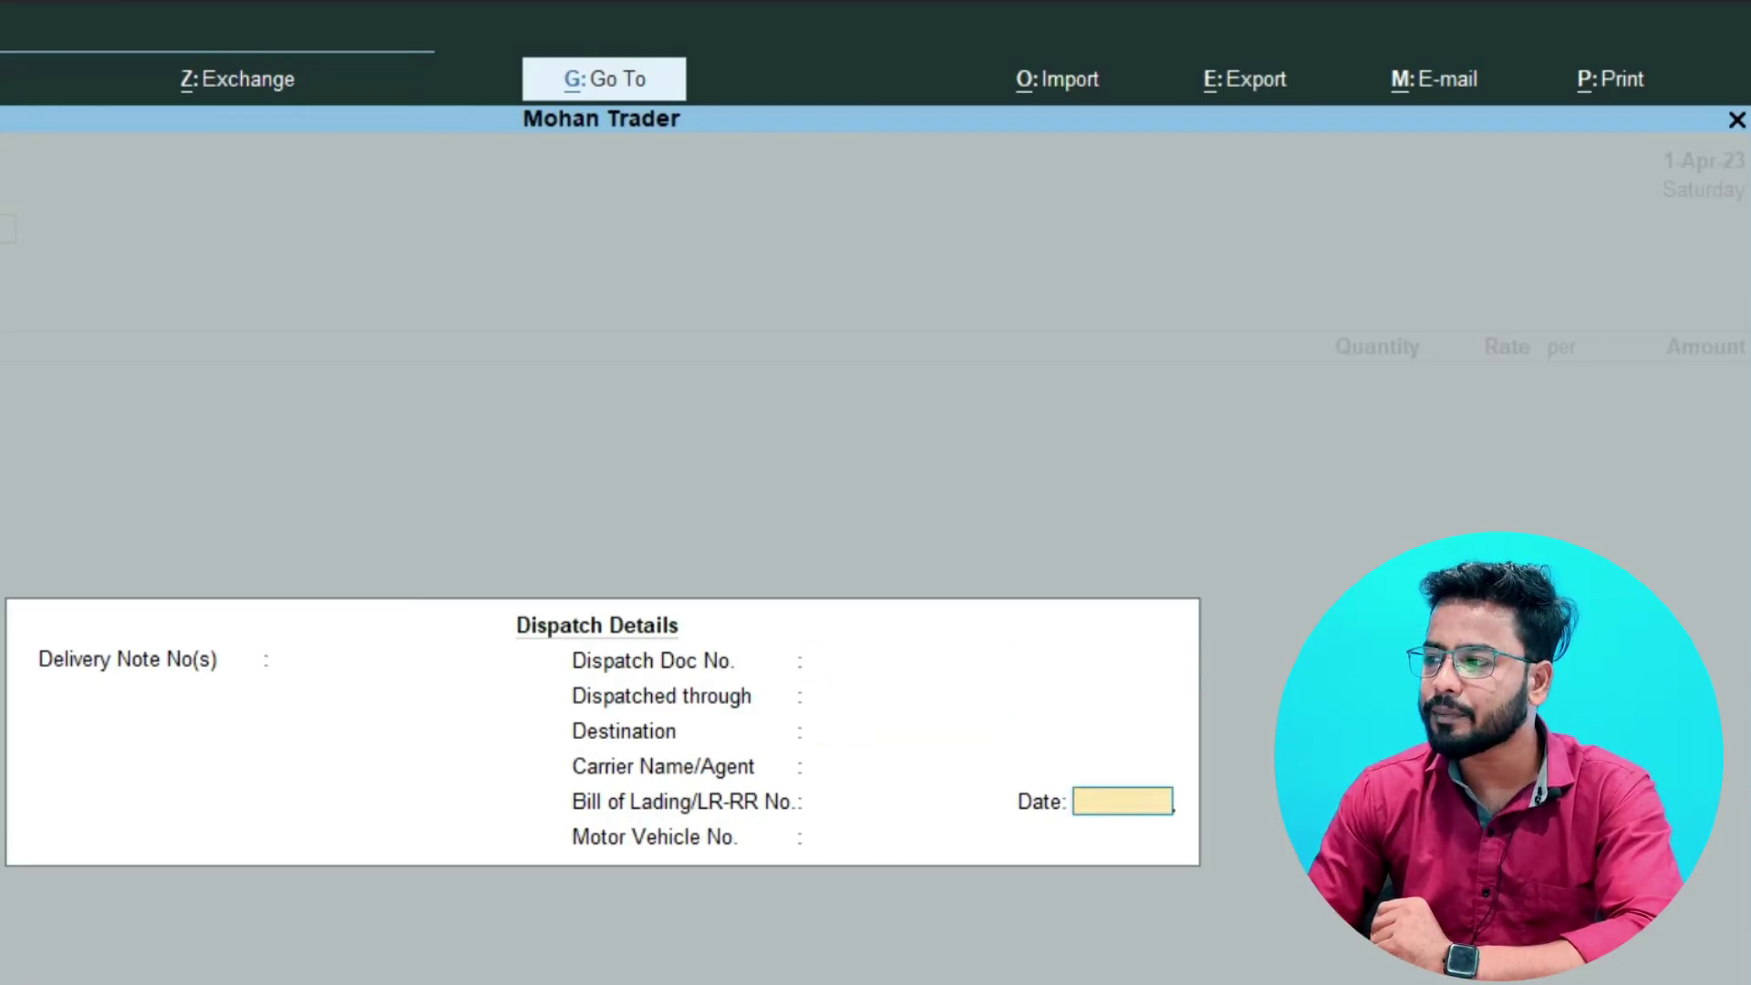
key(Return)
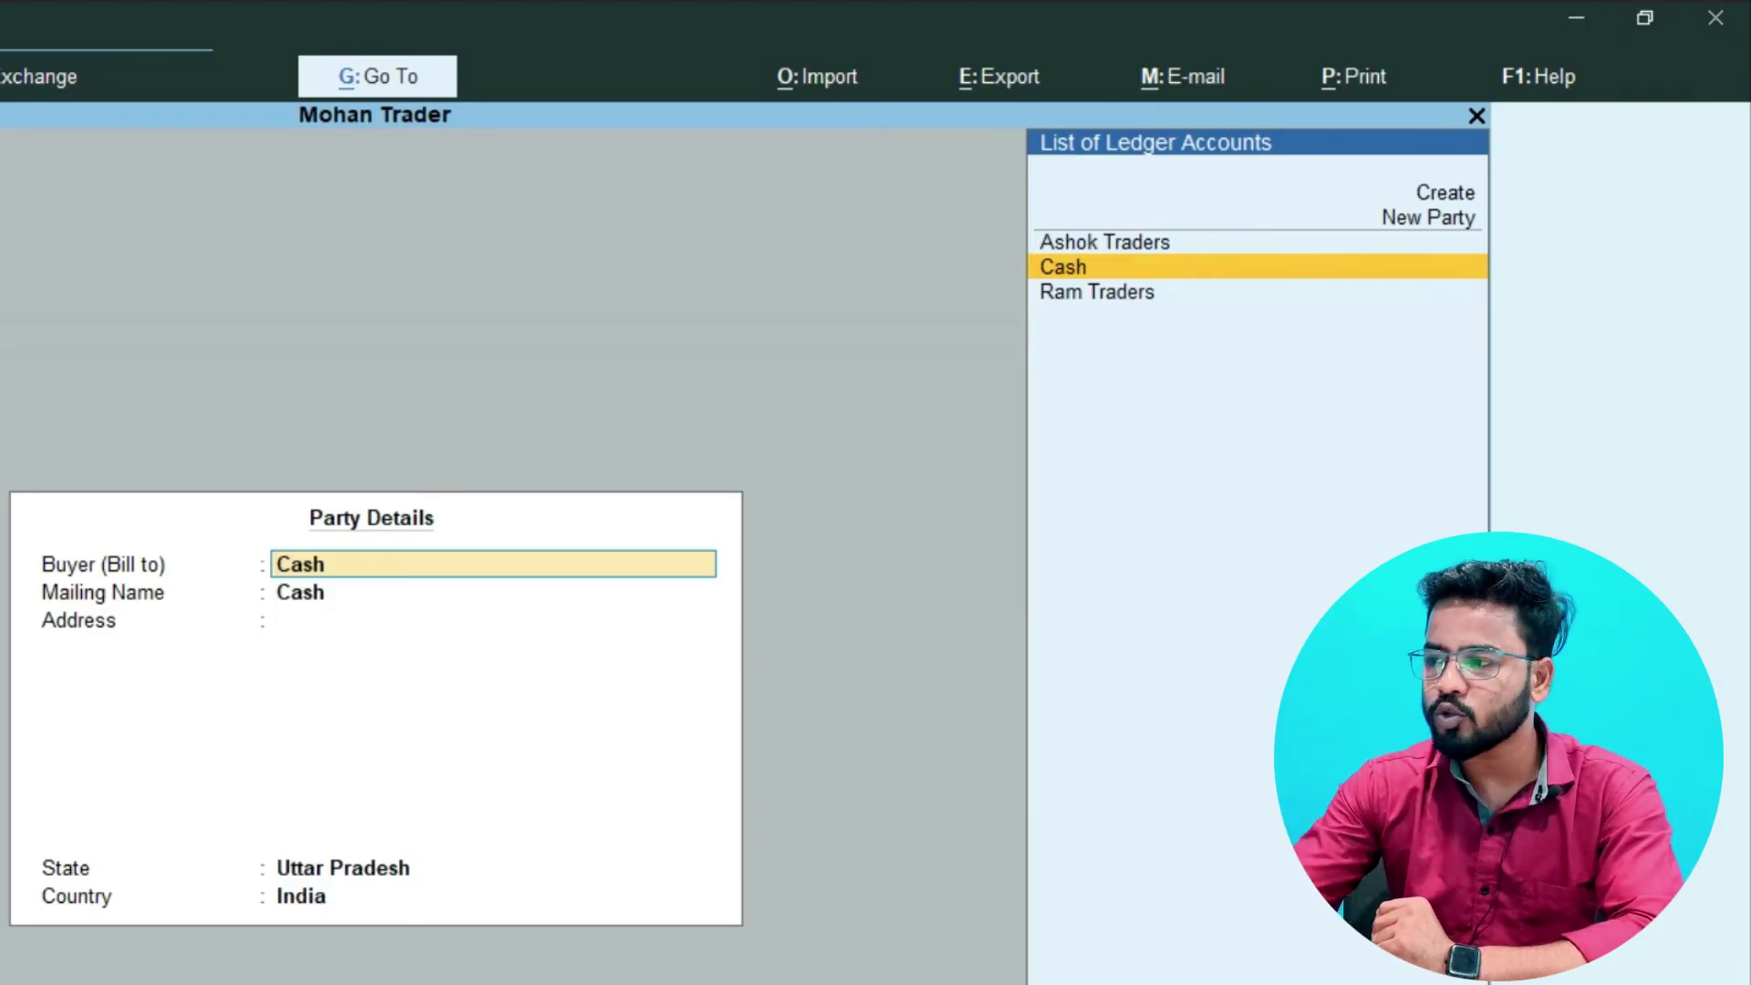
key(Return)
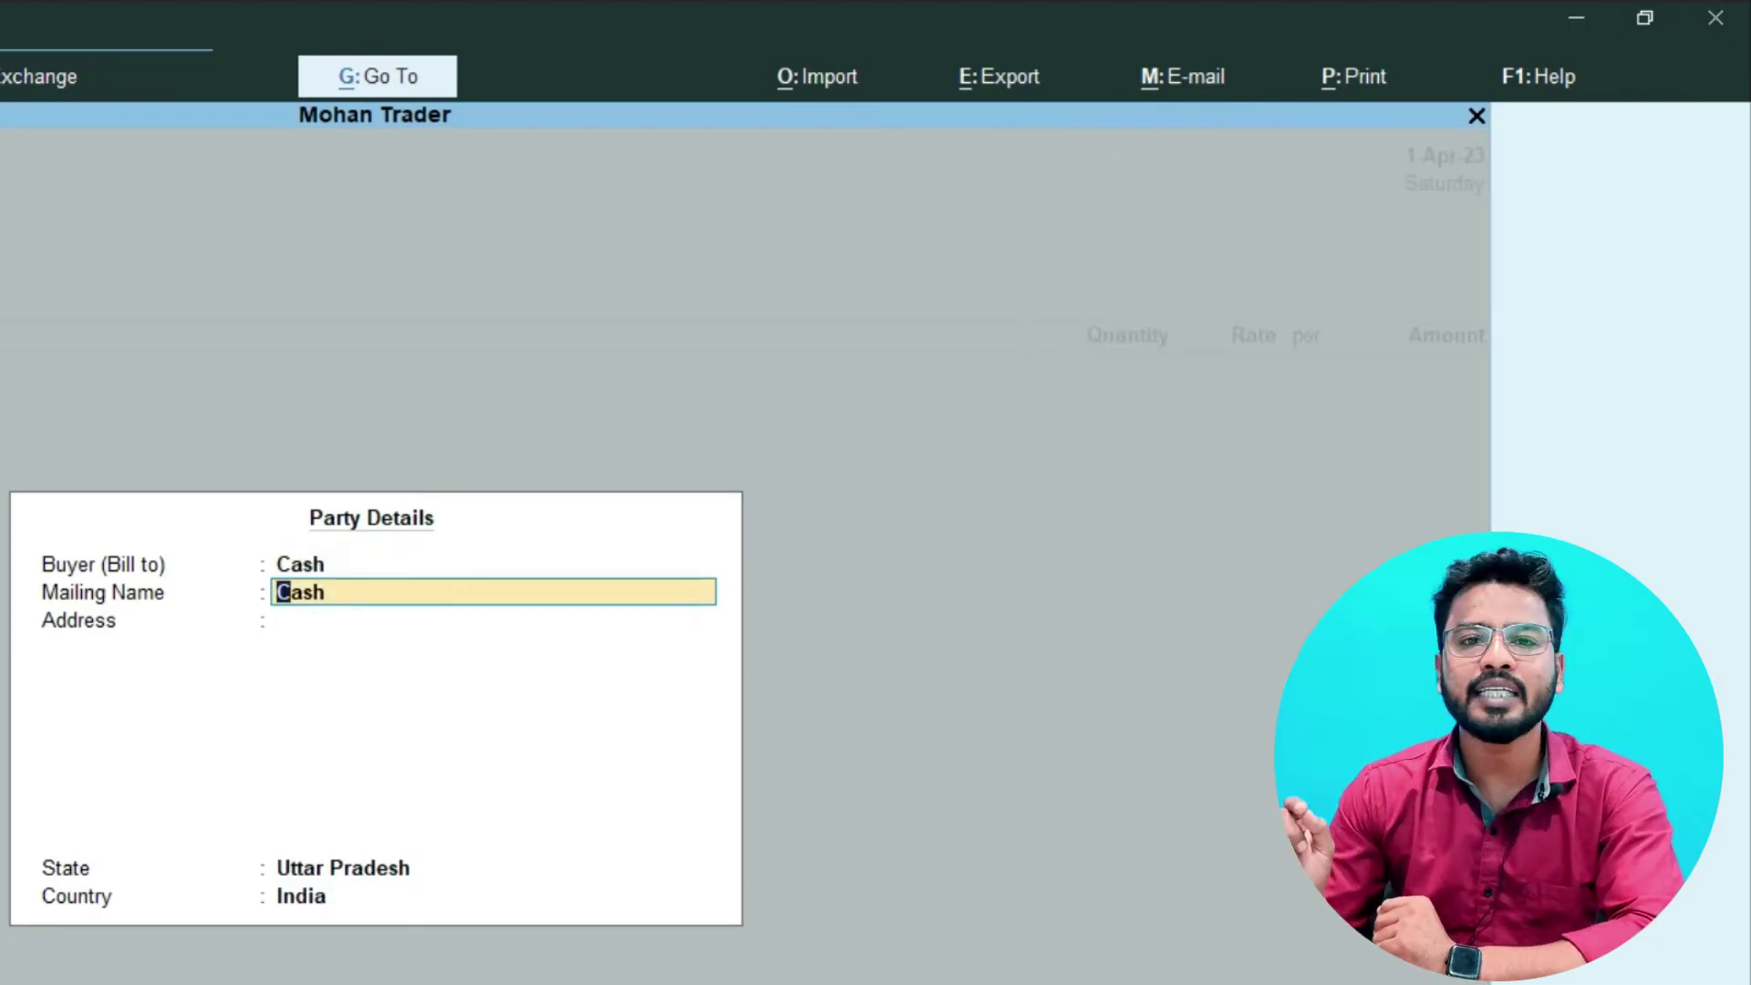
text(Mohan Traders)
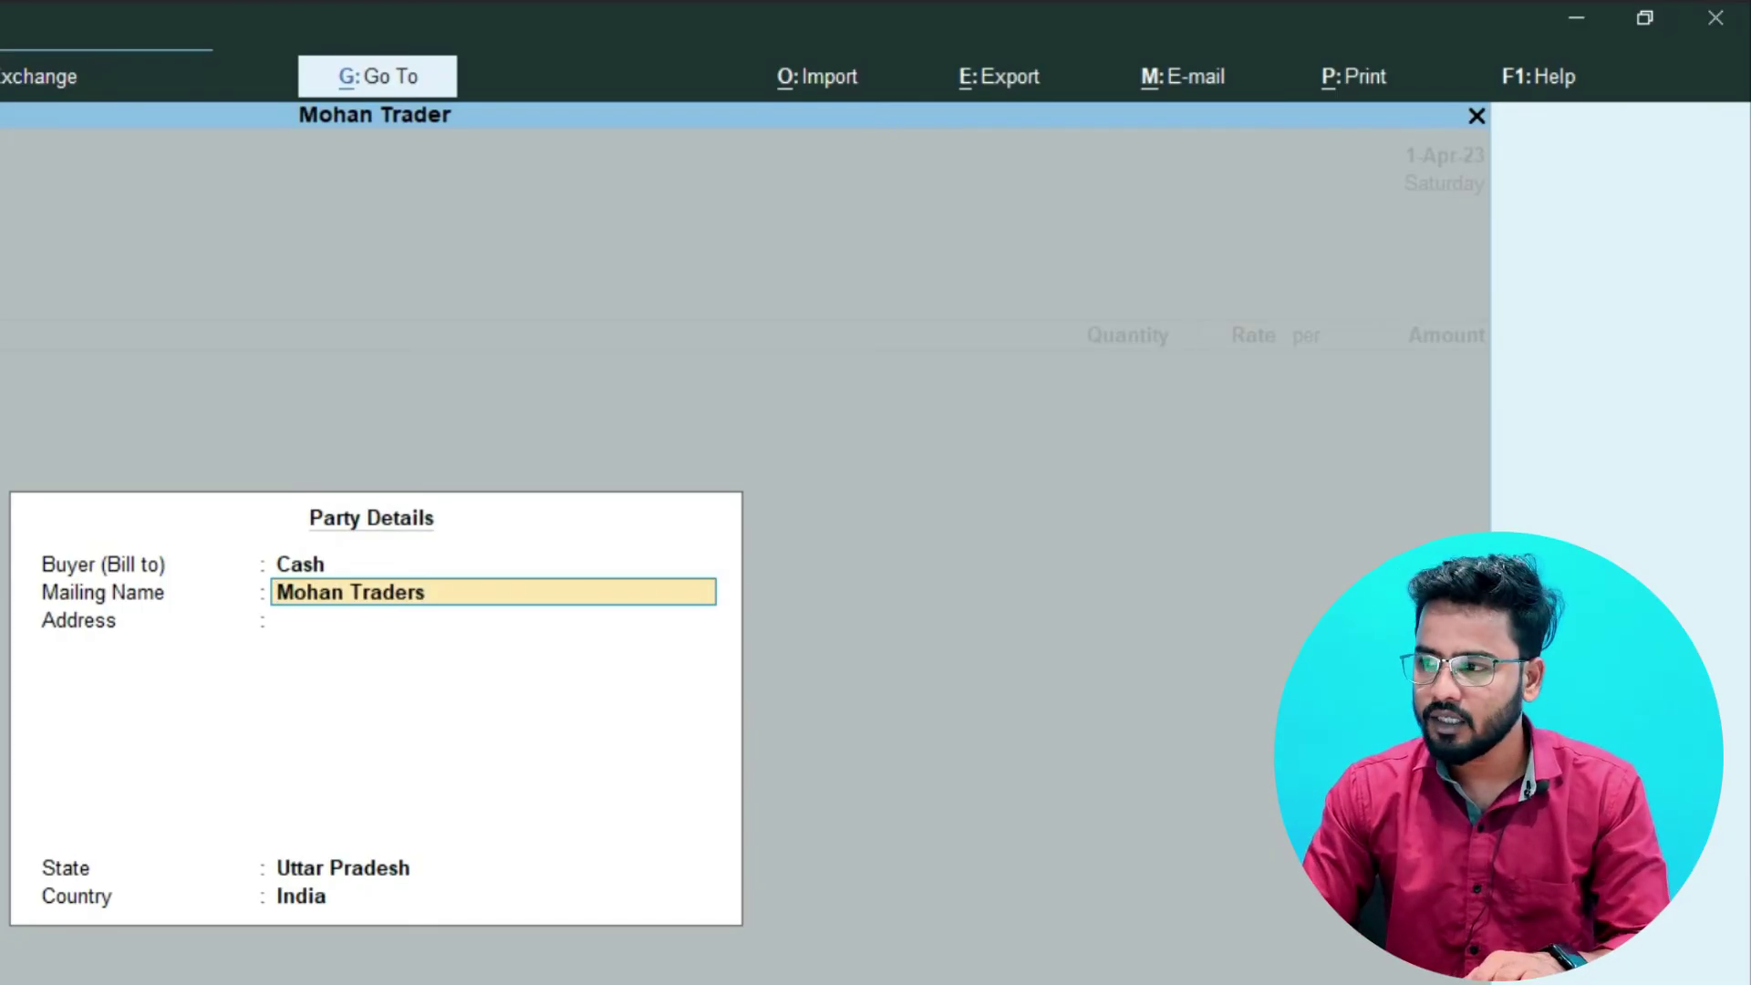
key(Return)
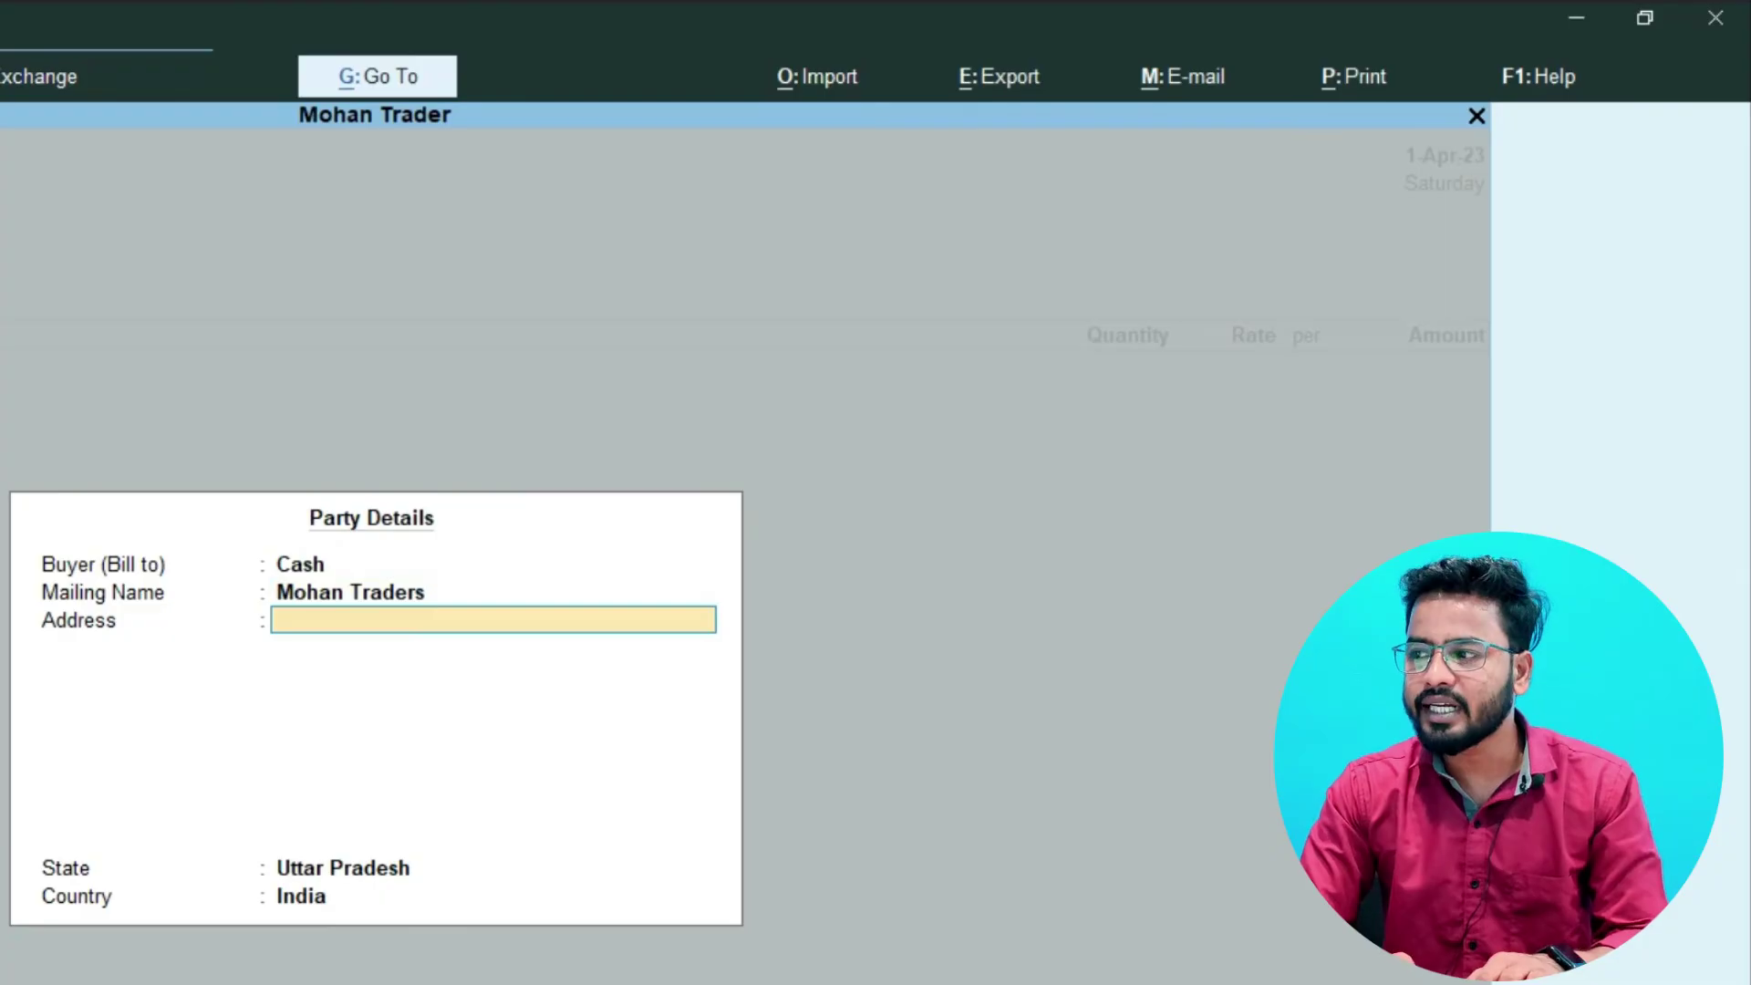
- Finish the address line with the UP 201301 PIN code and move on to the state
text(03)
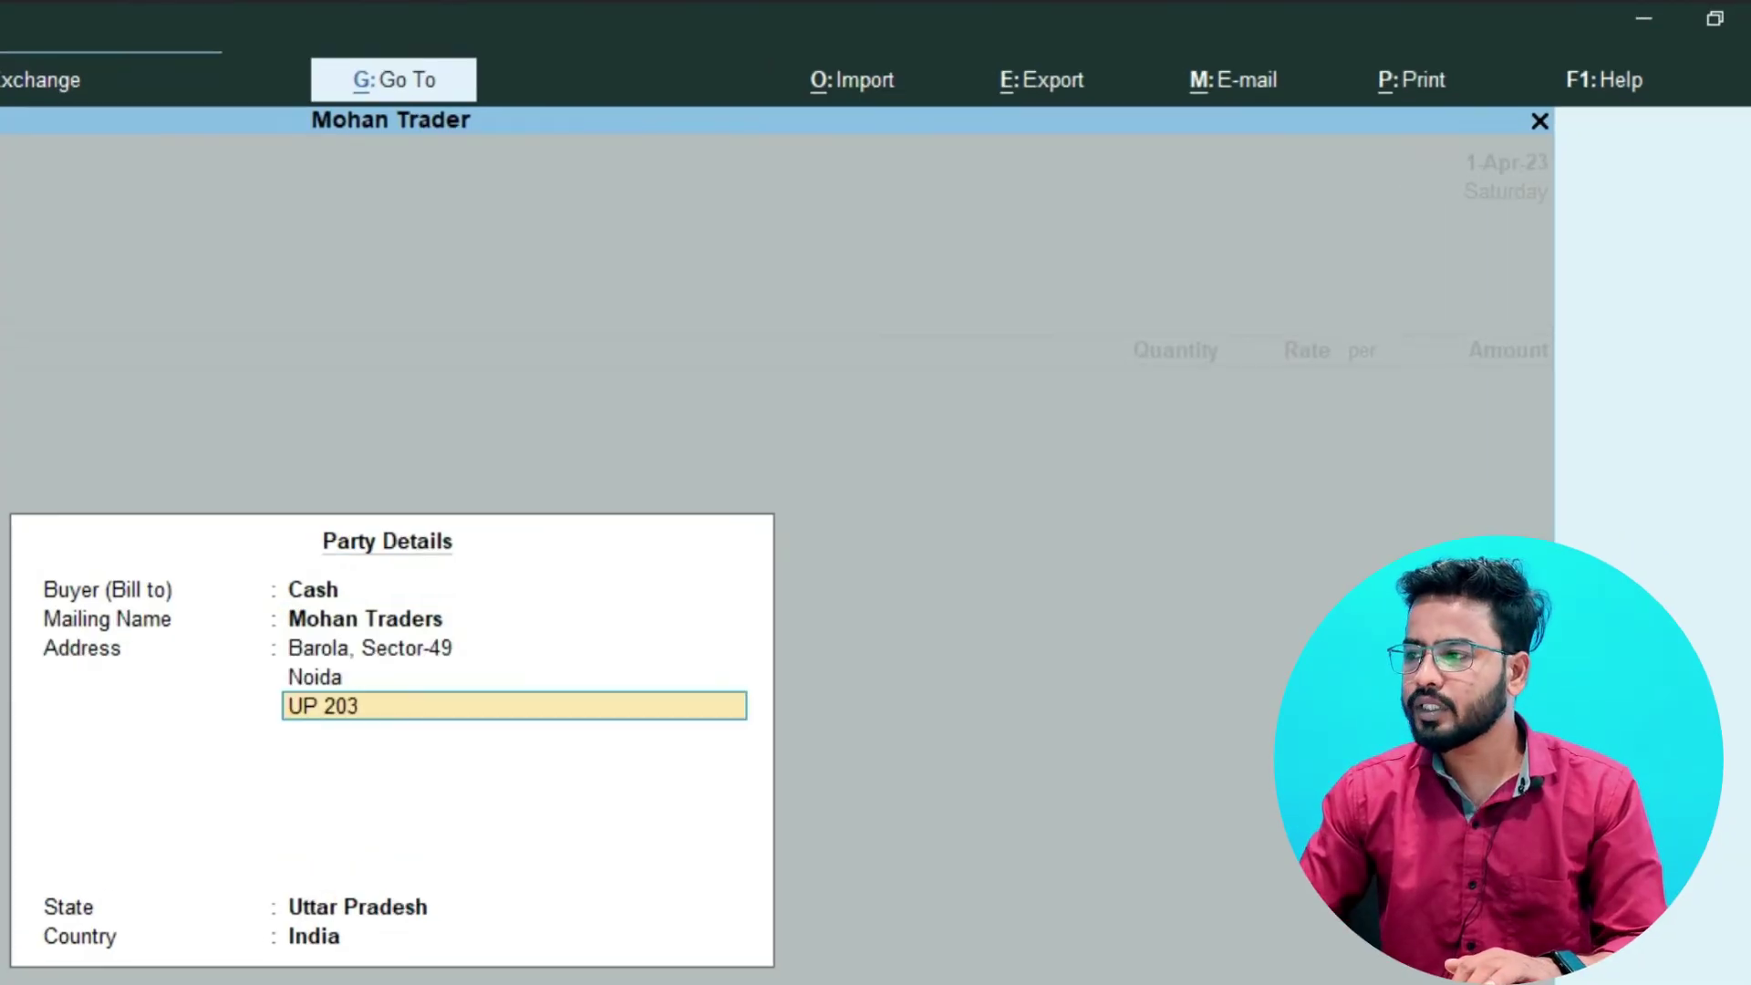
key(BackSpace)
text(10)
key(BackSpace)
text(301)
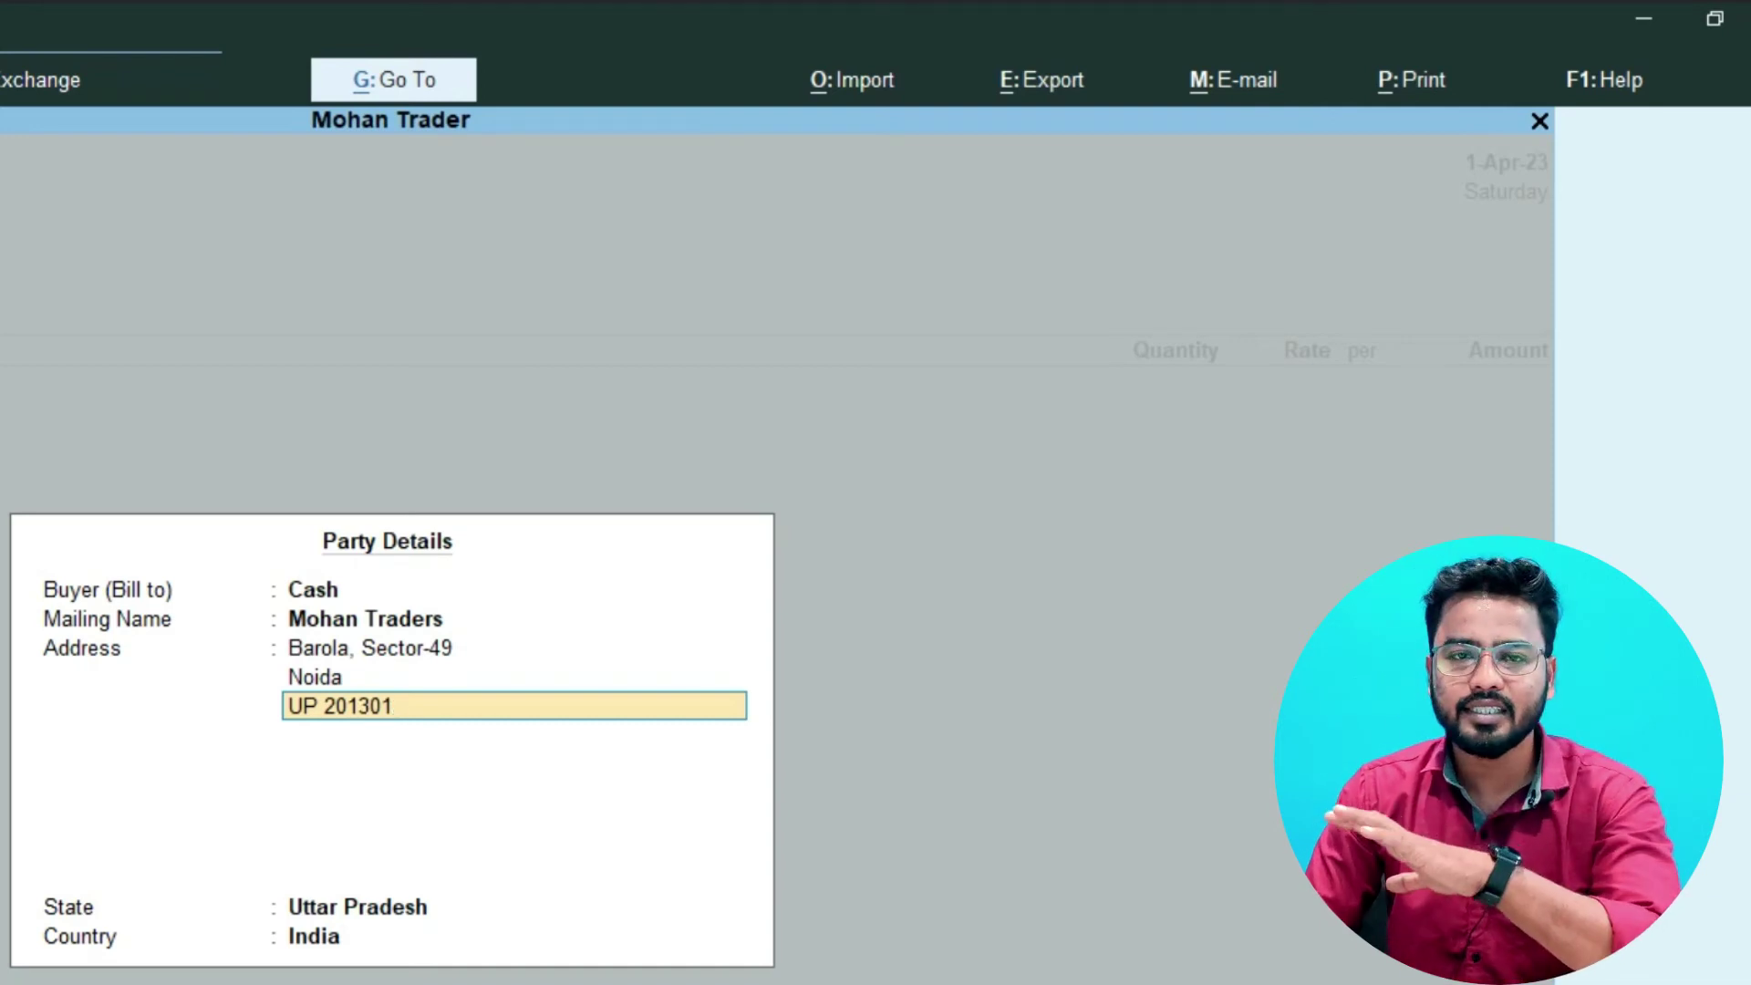
key(Return)
key(Return)
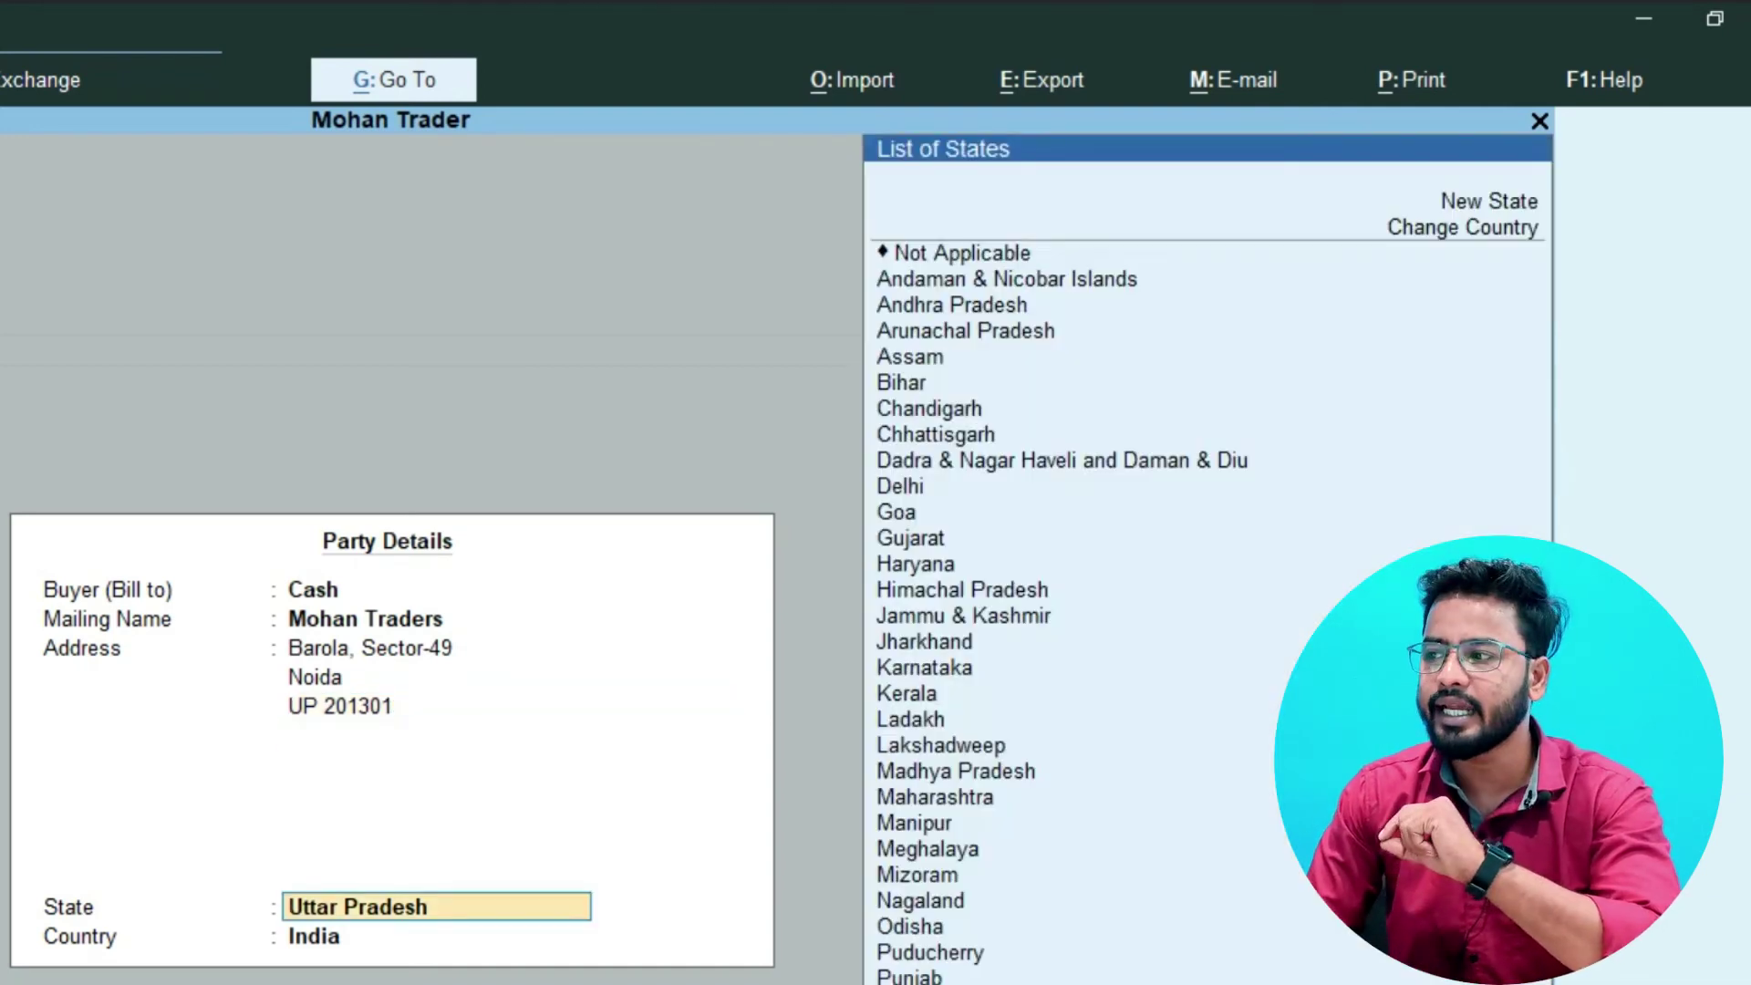
key(Return)
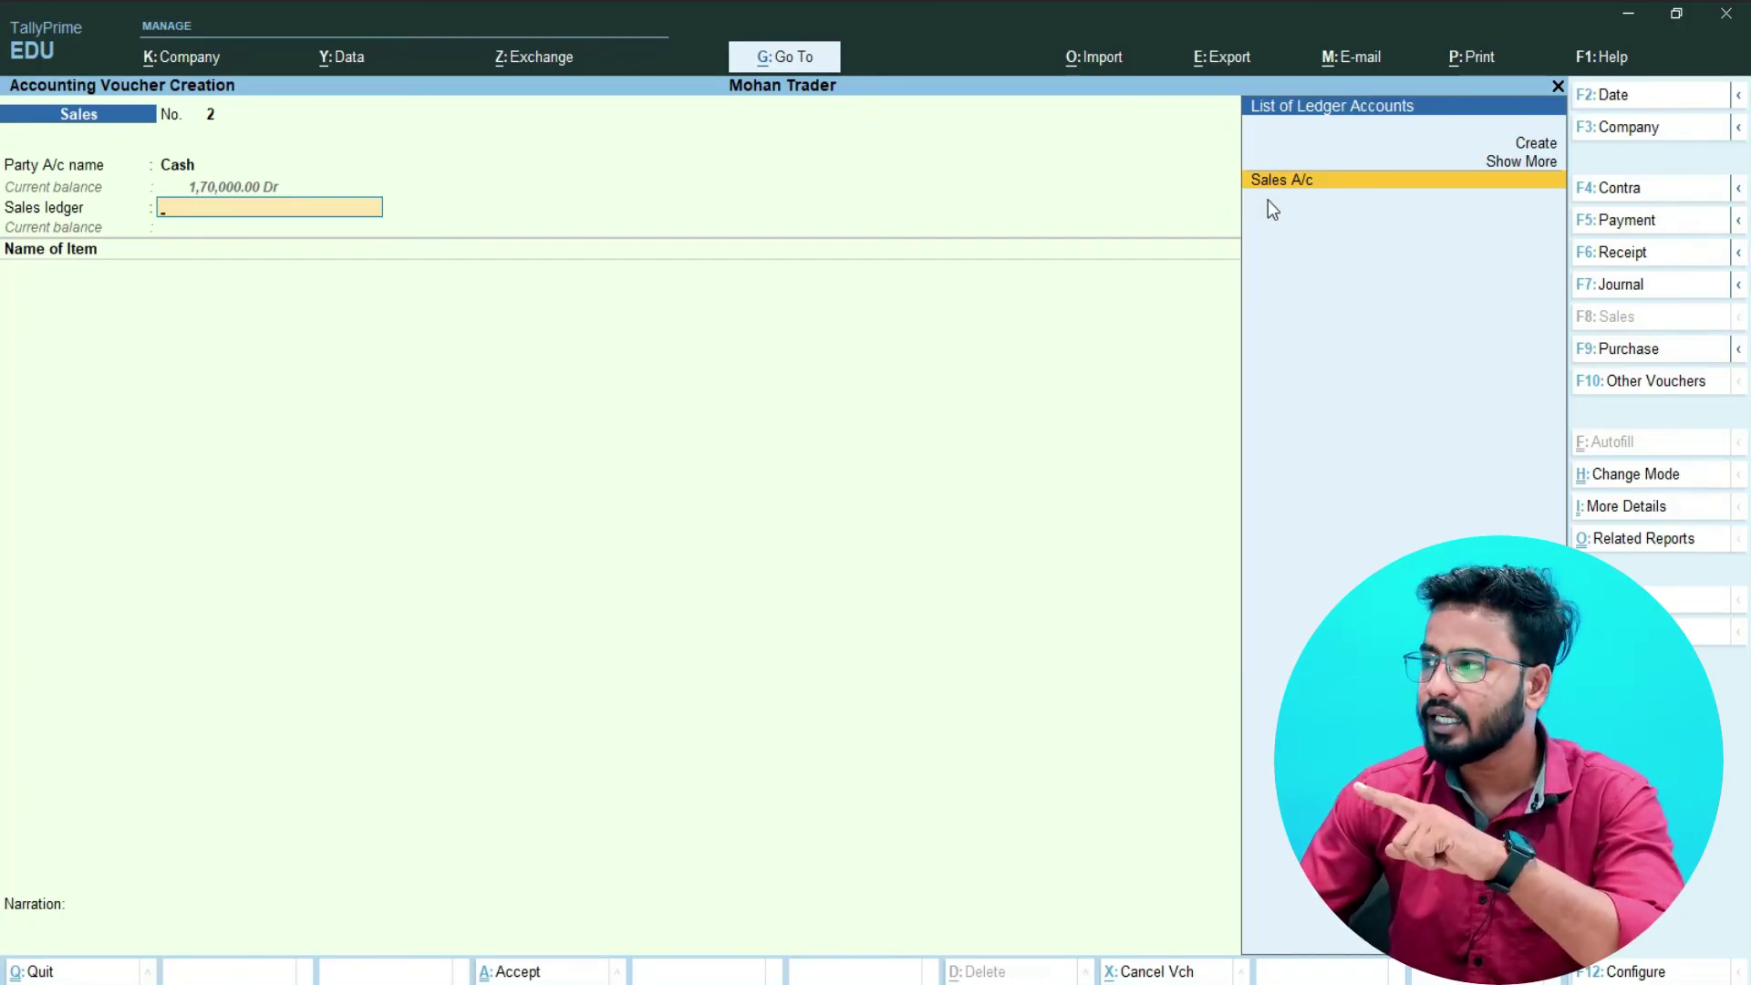
- Accept Sales A/c as the sales ledger and pick Arrow Trousers "28" as the item
key(Return)
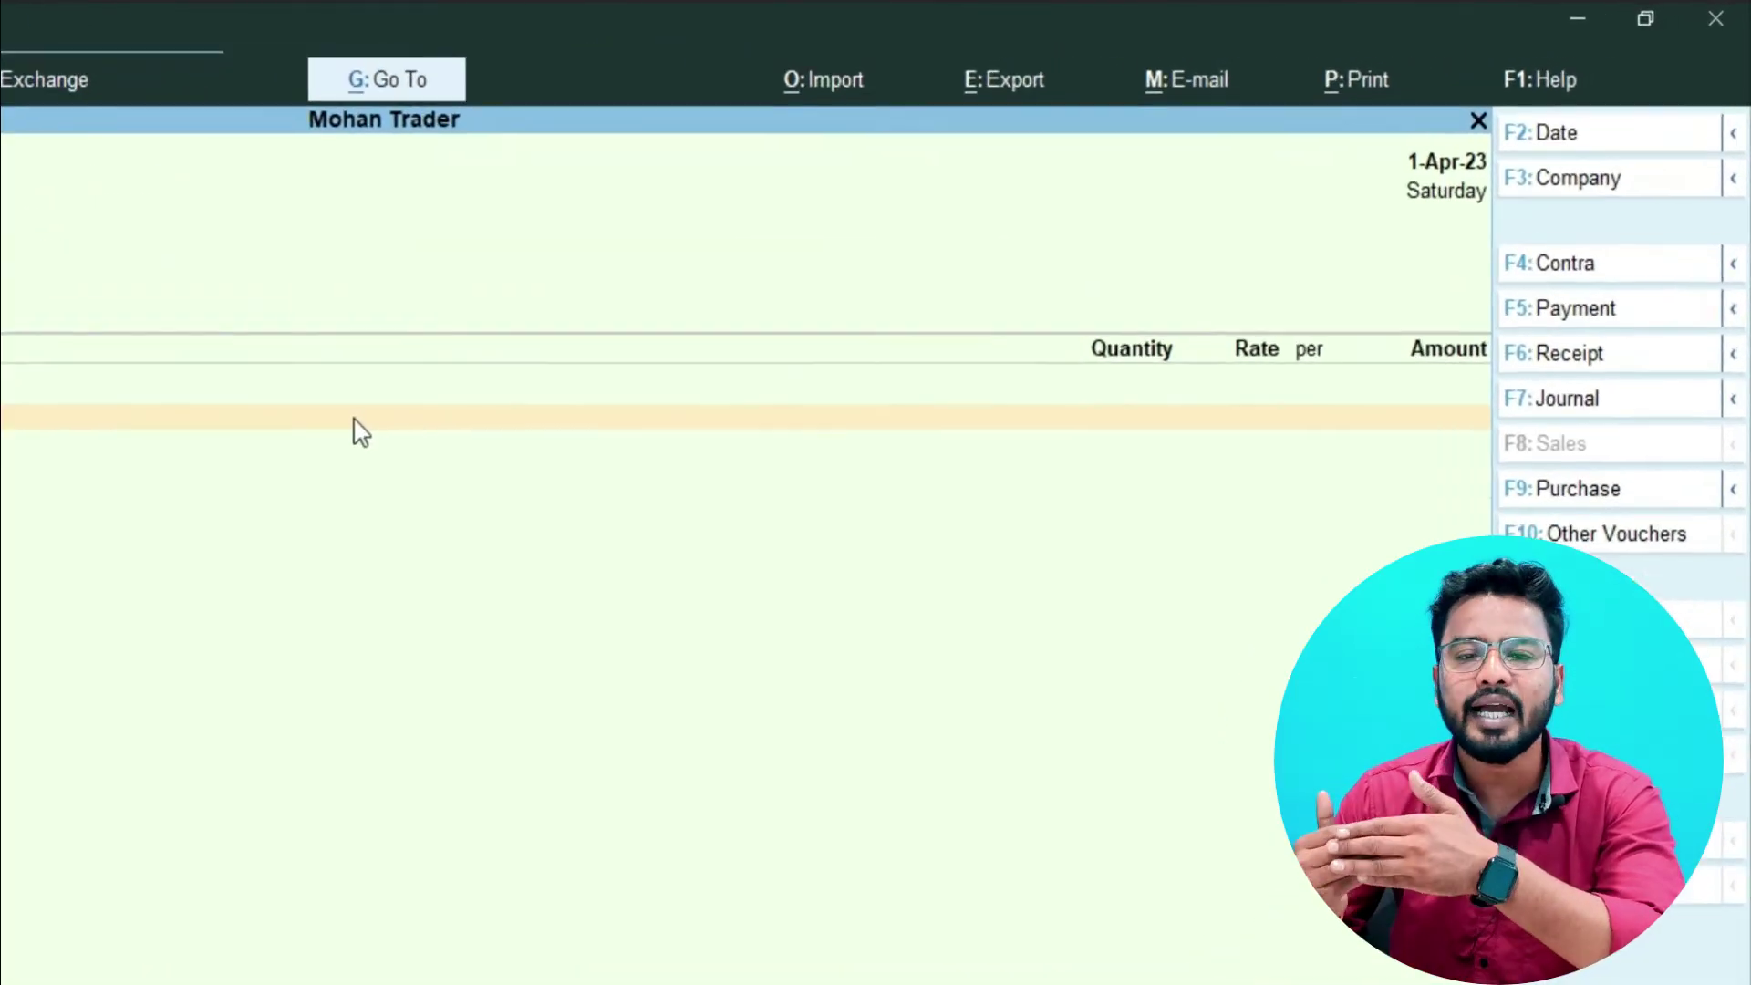
key(space)
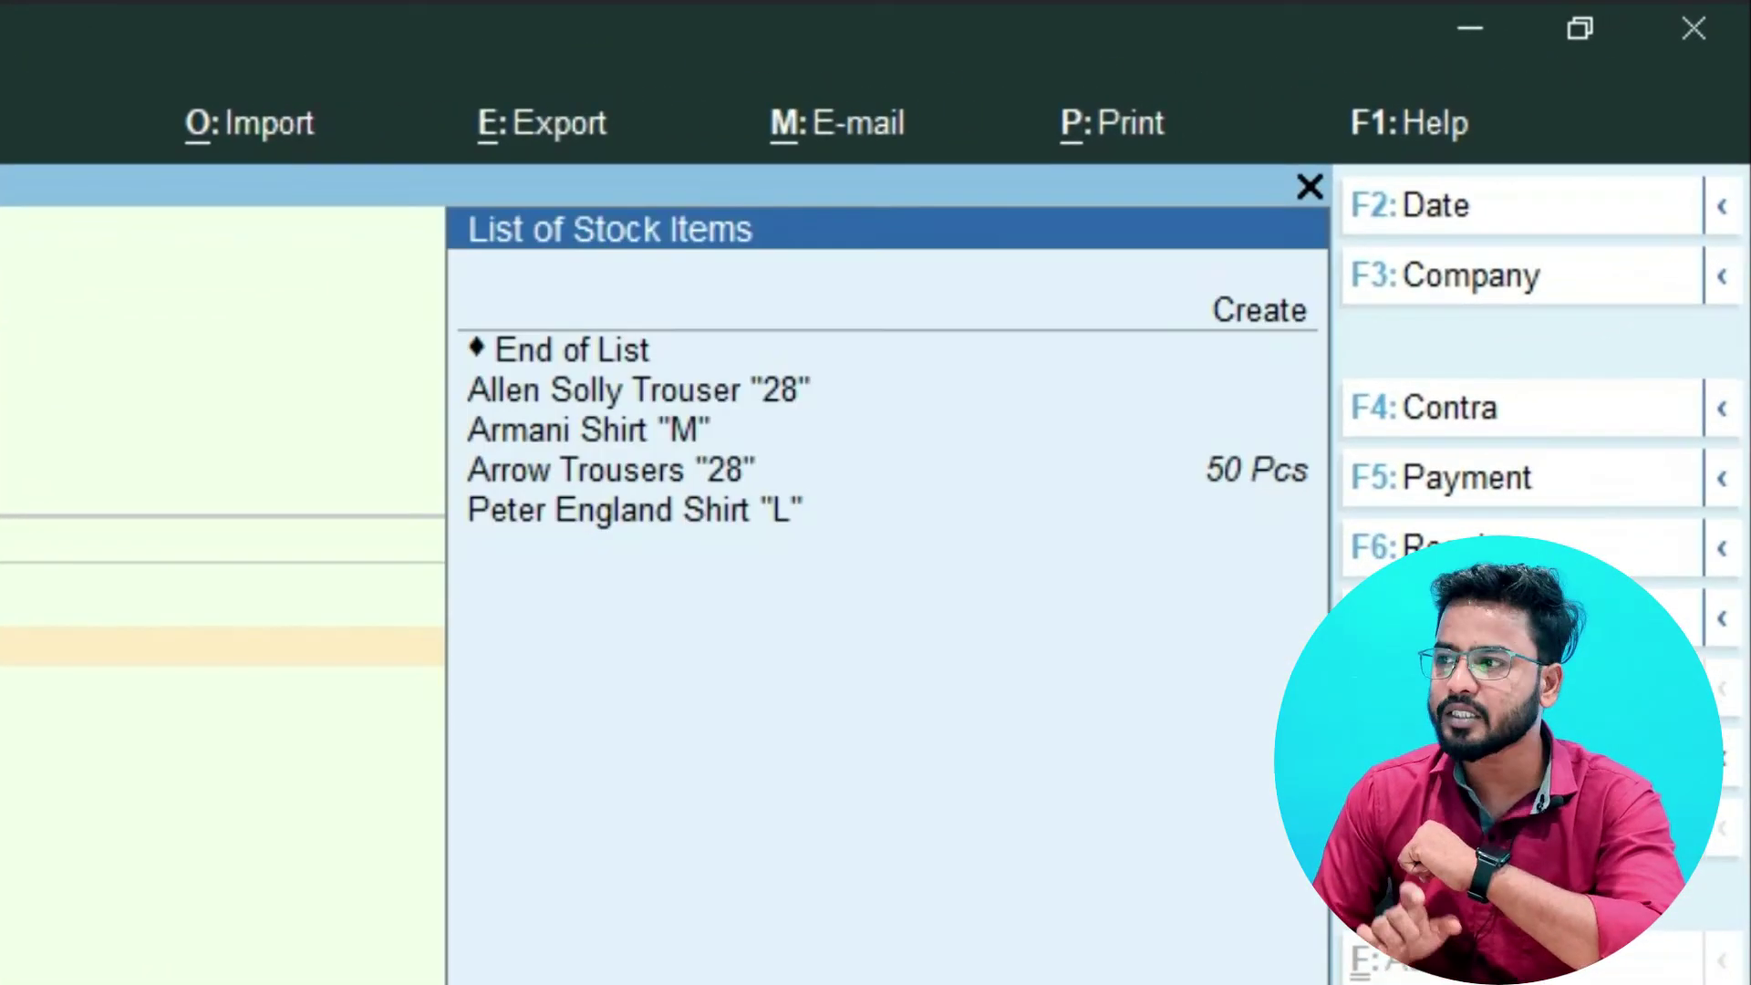
key(Down)
key(Down)
key(Down)
key(Down)
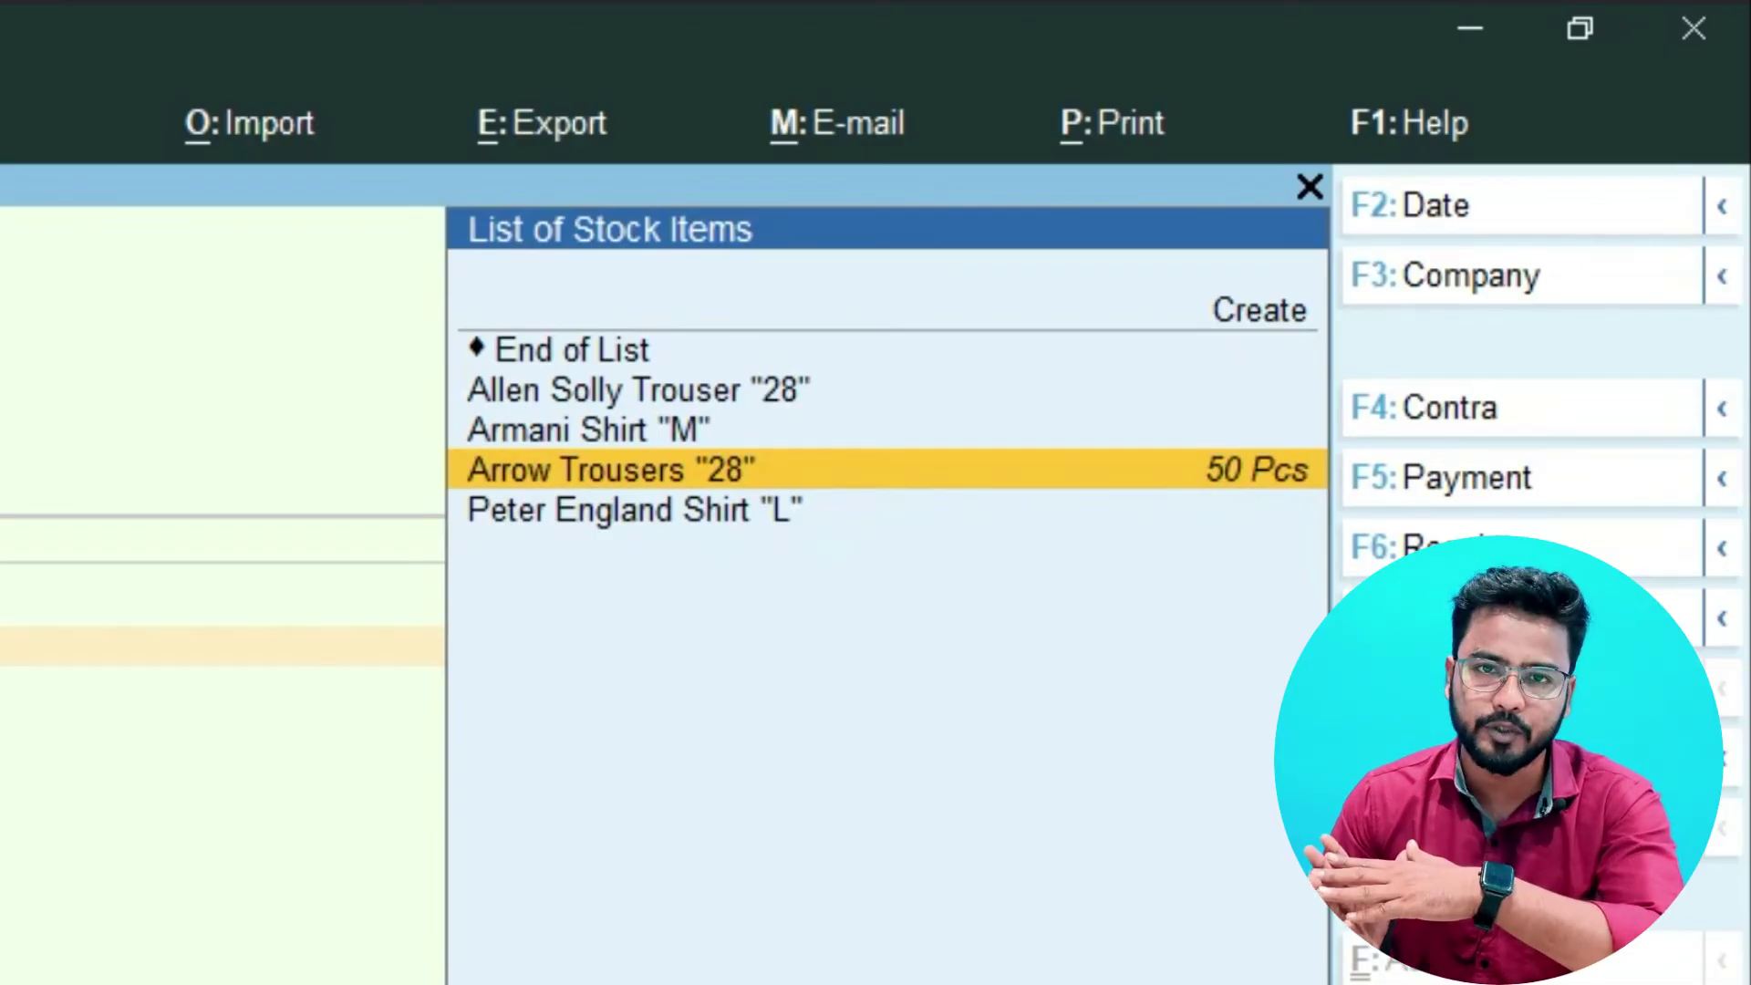
key(Return)
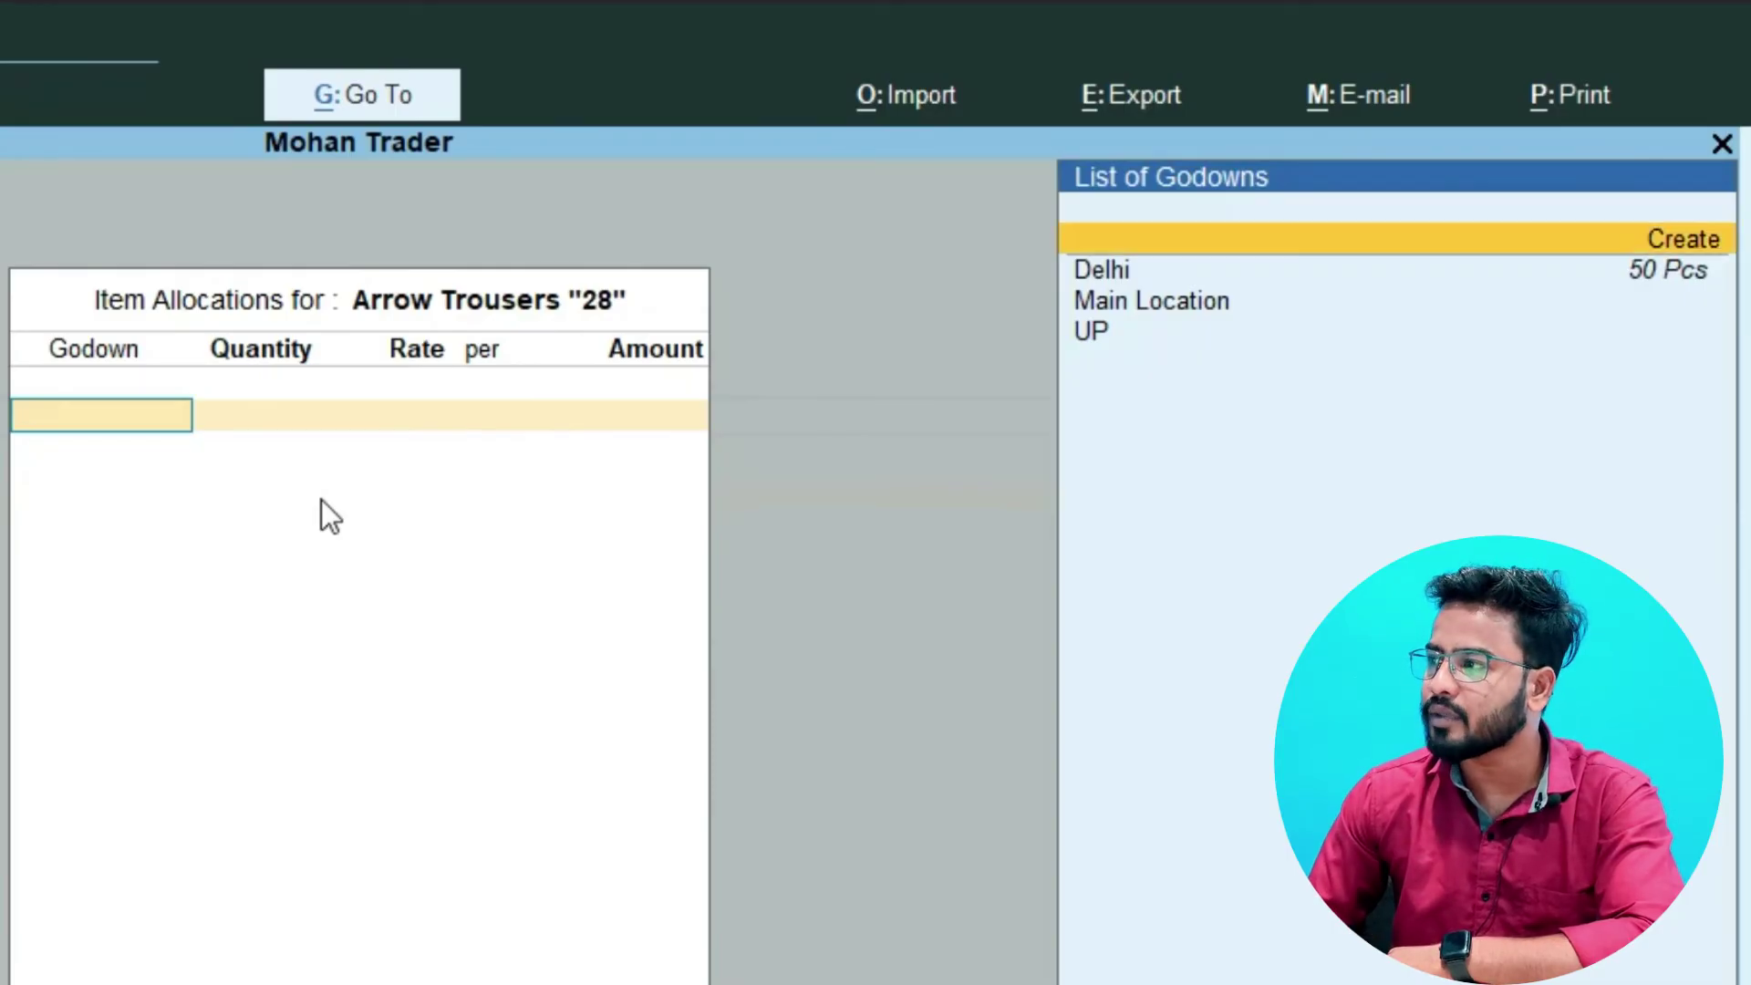
- Sell 50 Pcs from Delhi godown at 400 (20,000.00), narrate 'Sold Goods to mohan traders', and save
key(Return)
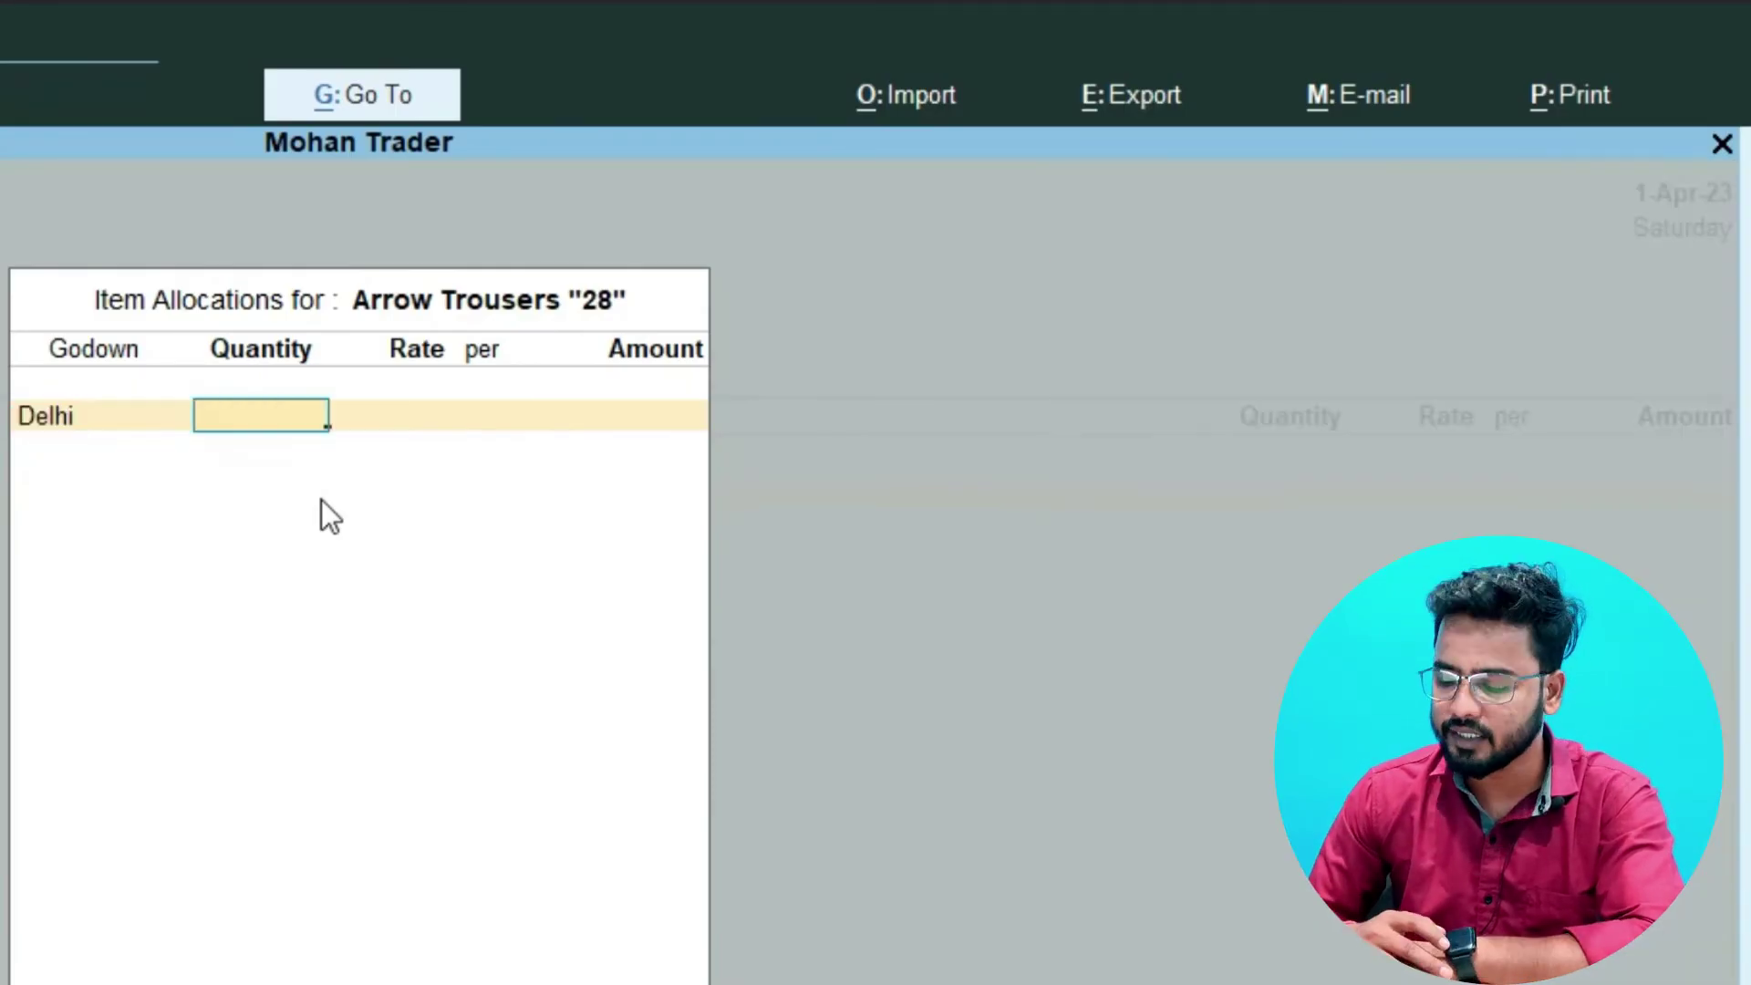
text(50)
key(Return)
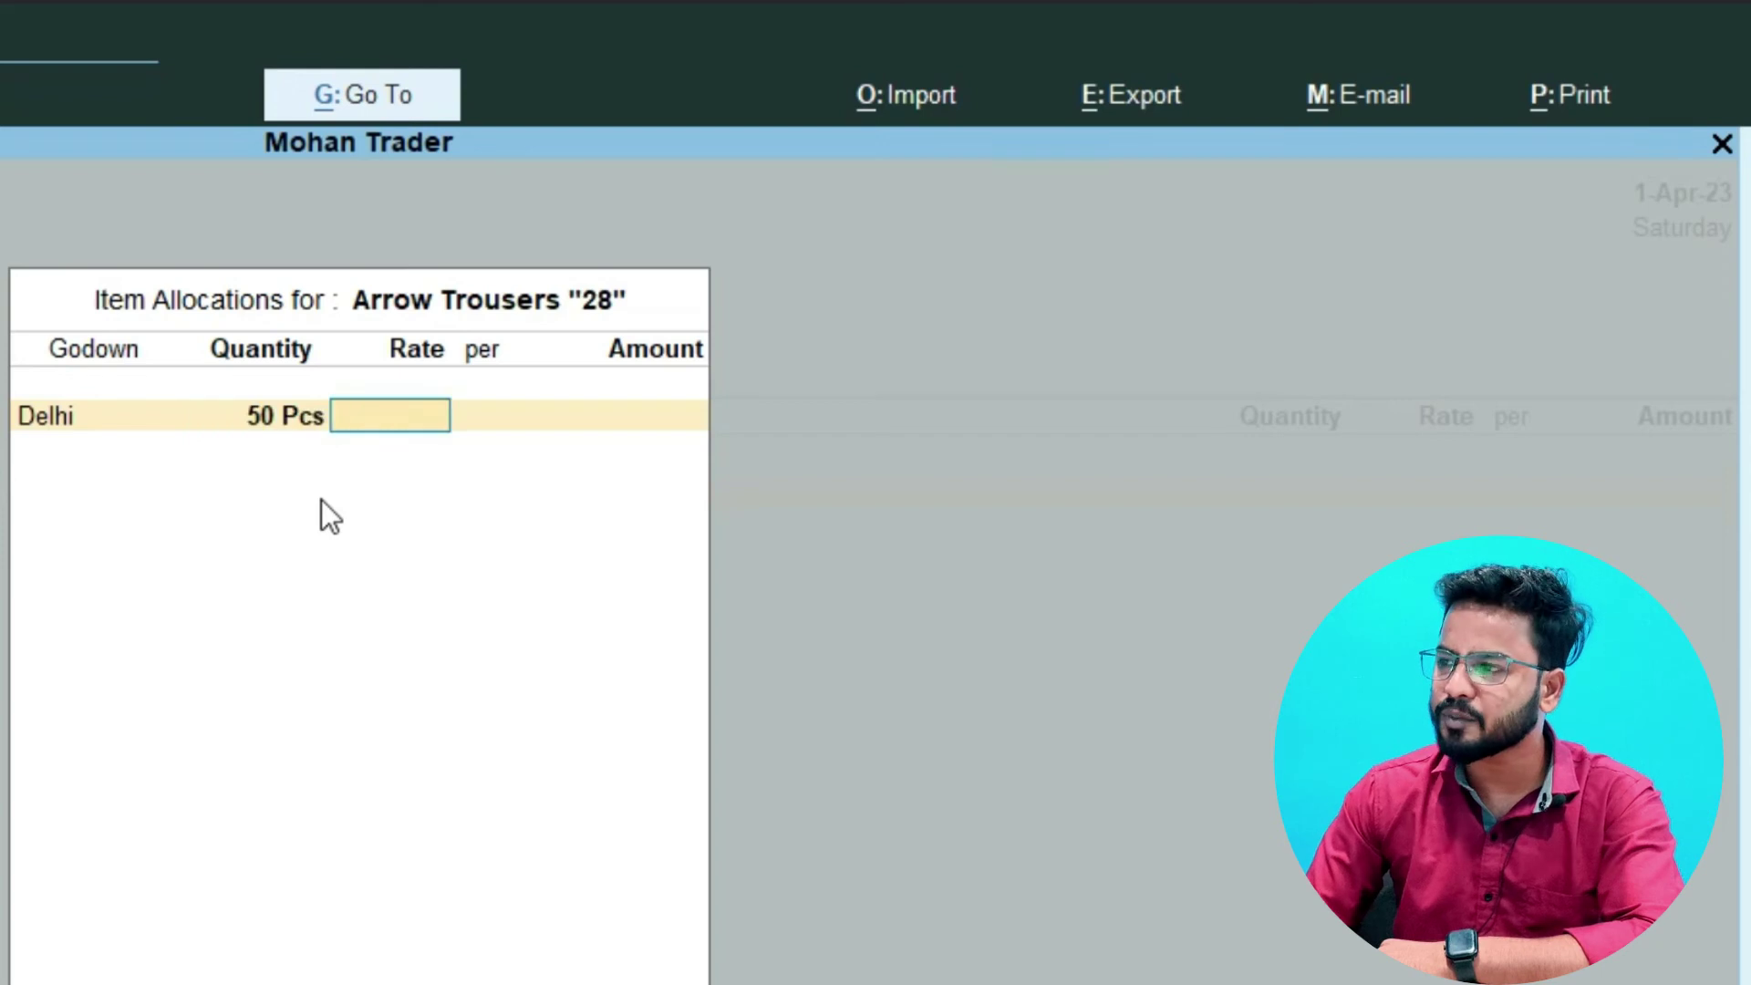
text(400)
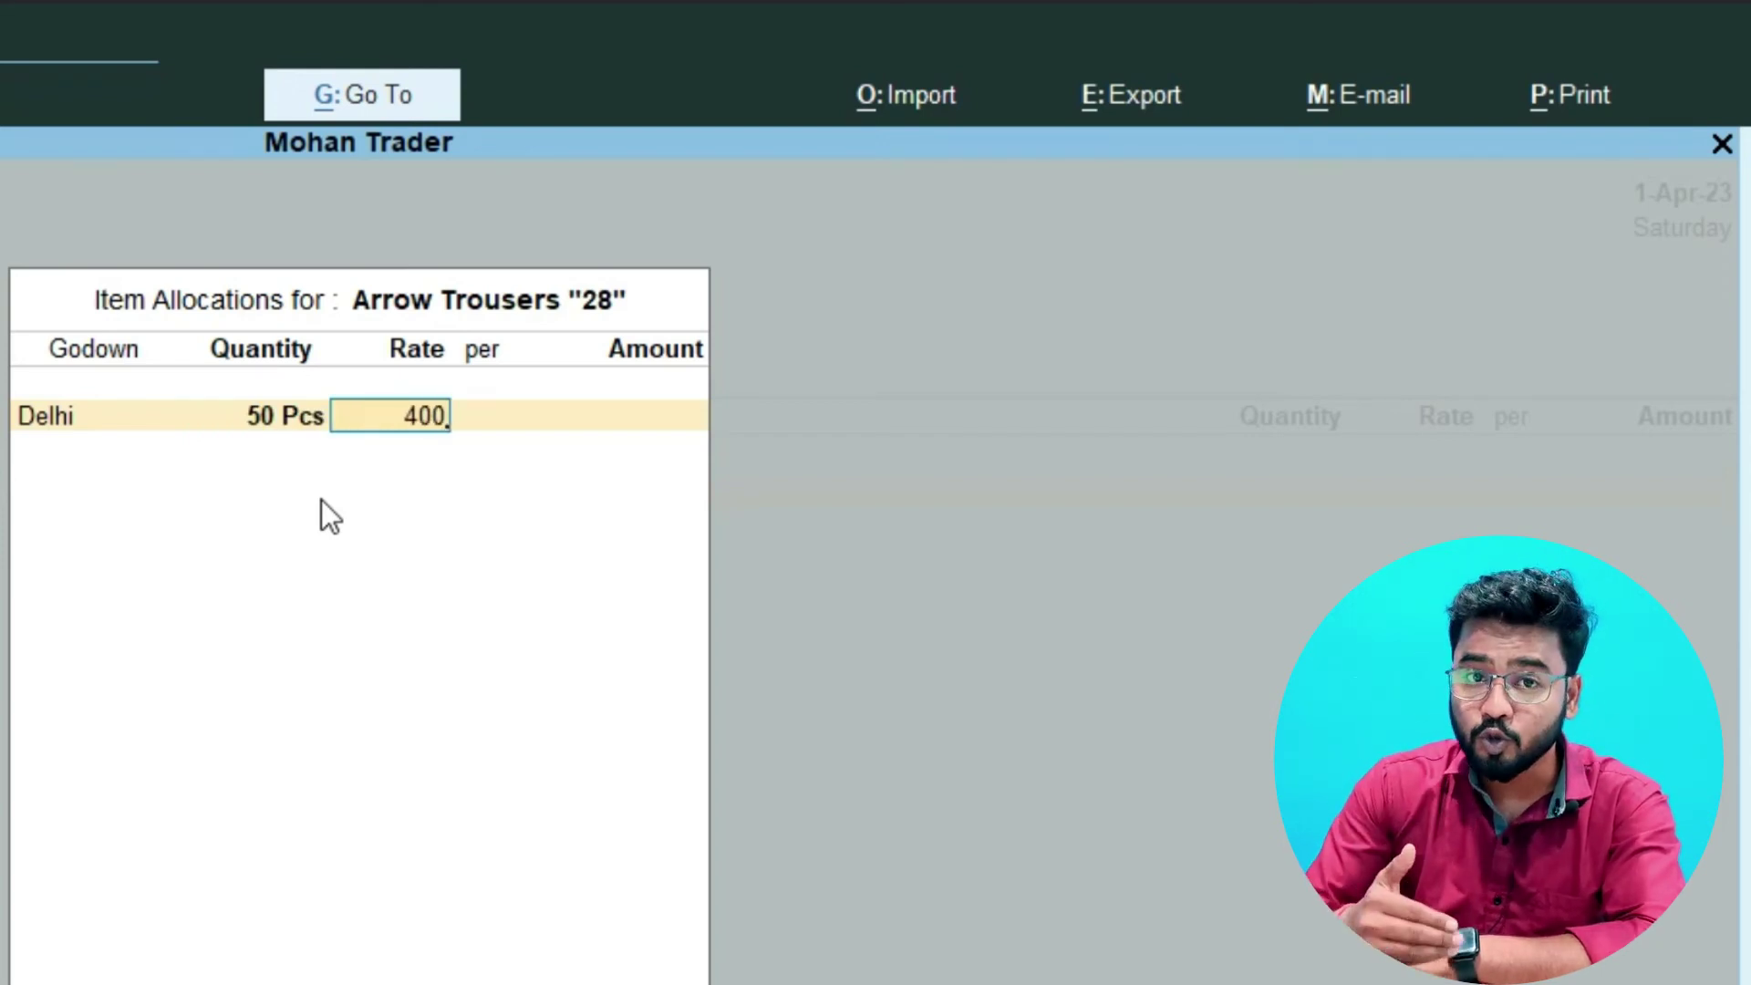
key(Return)
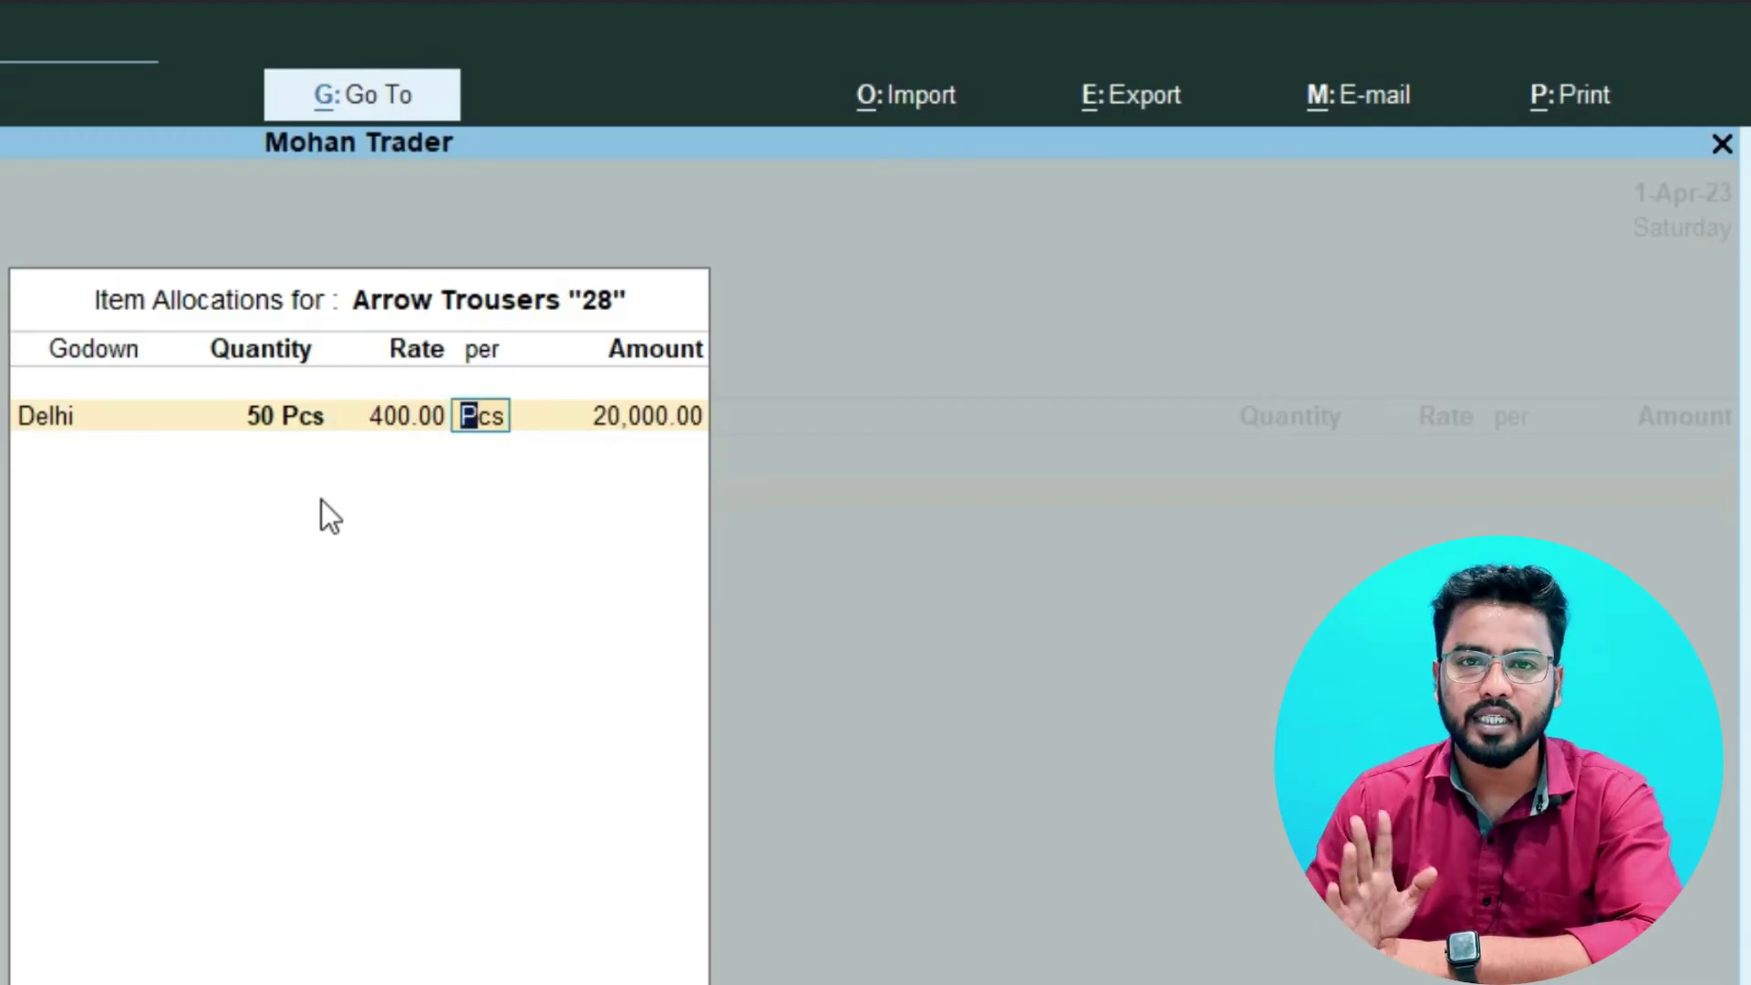
key(Return)
key(Return)
key(Return)
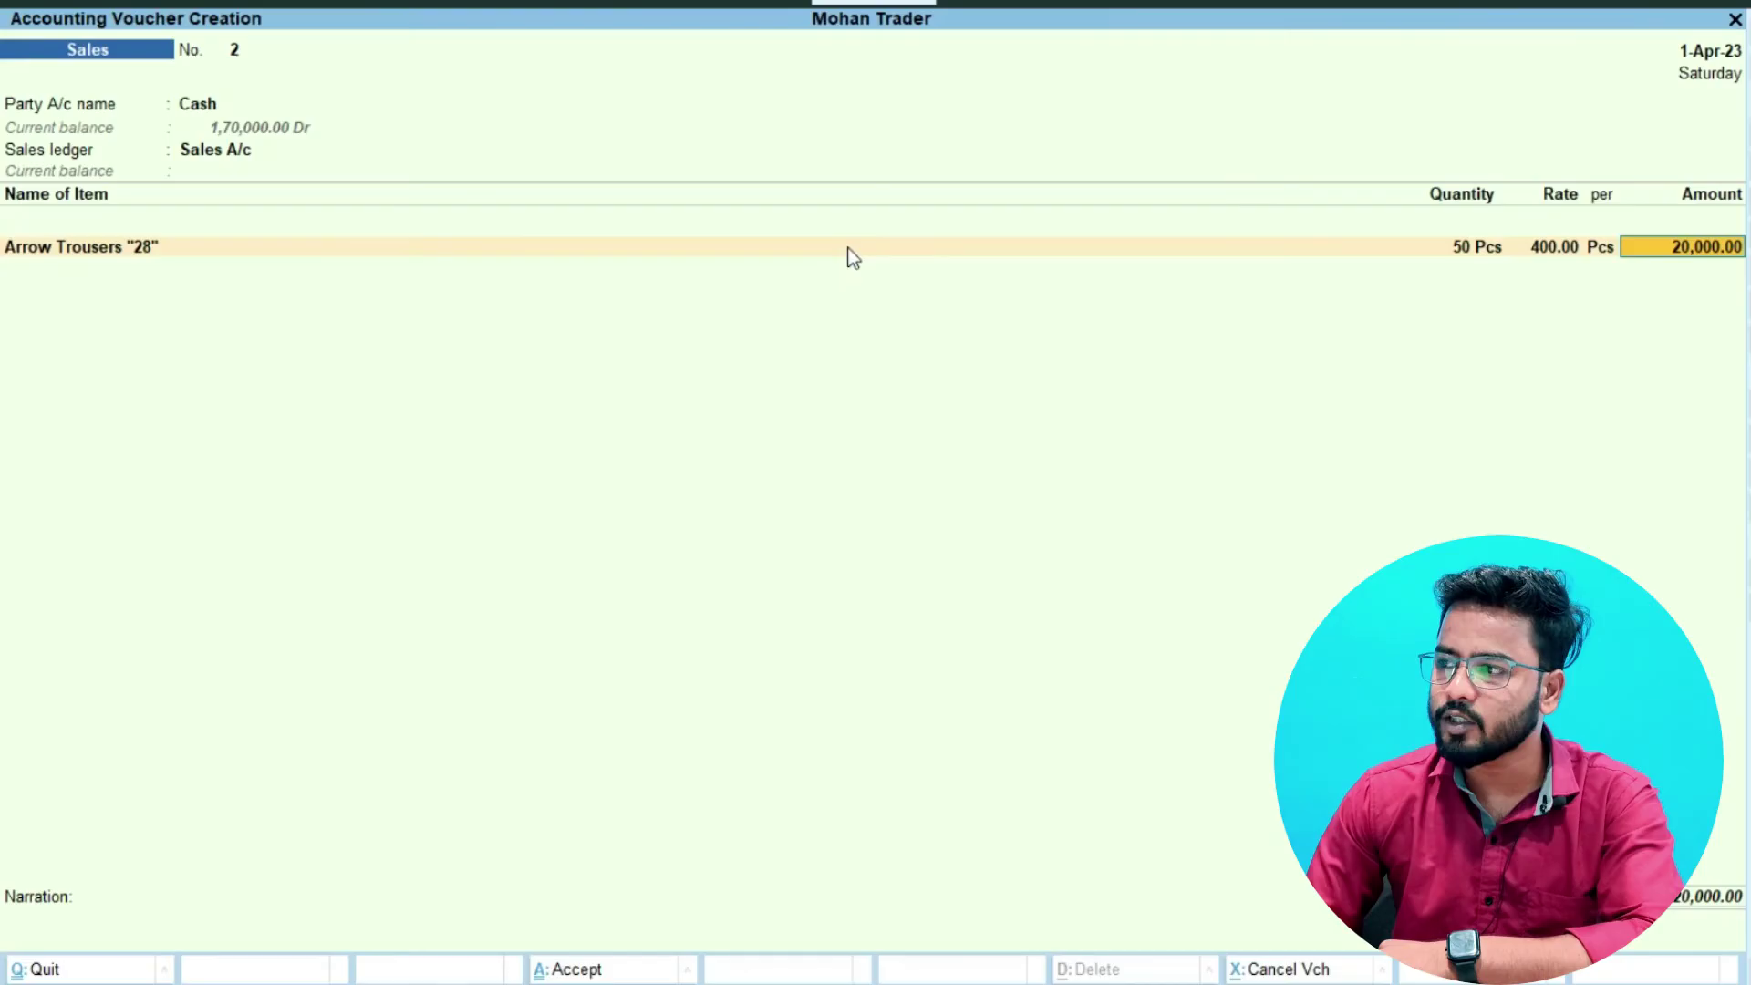
key(Return)
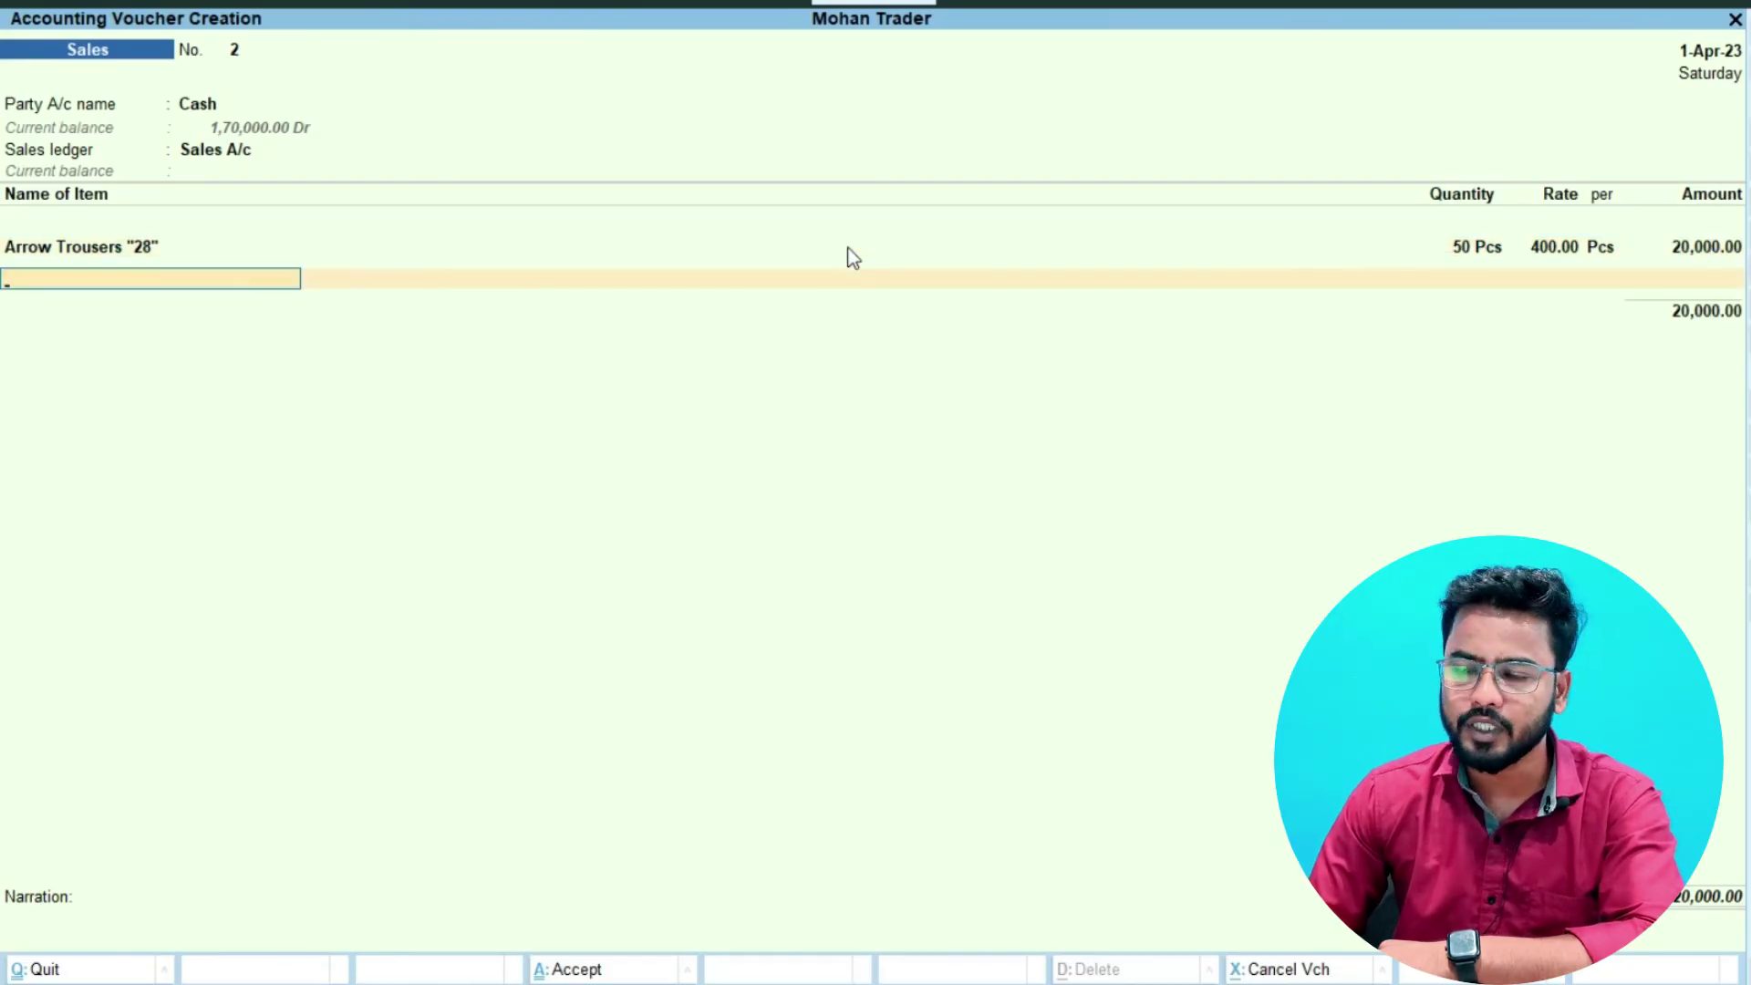
key(Return)
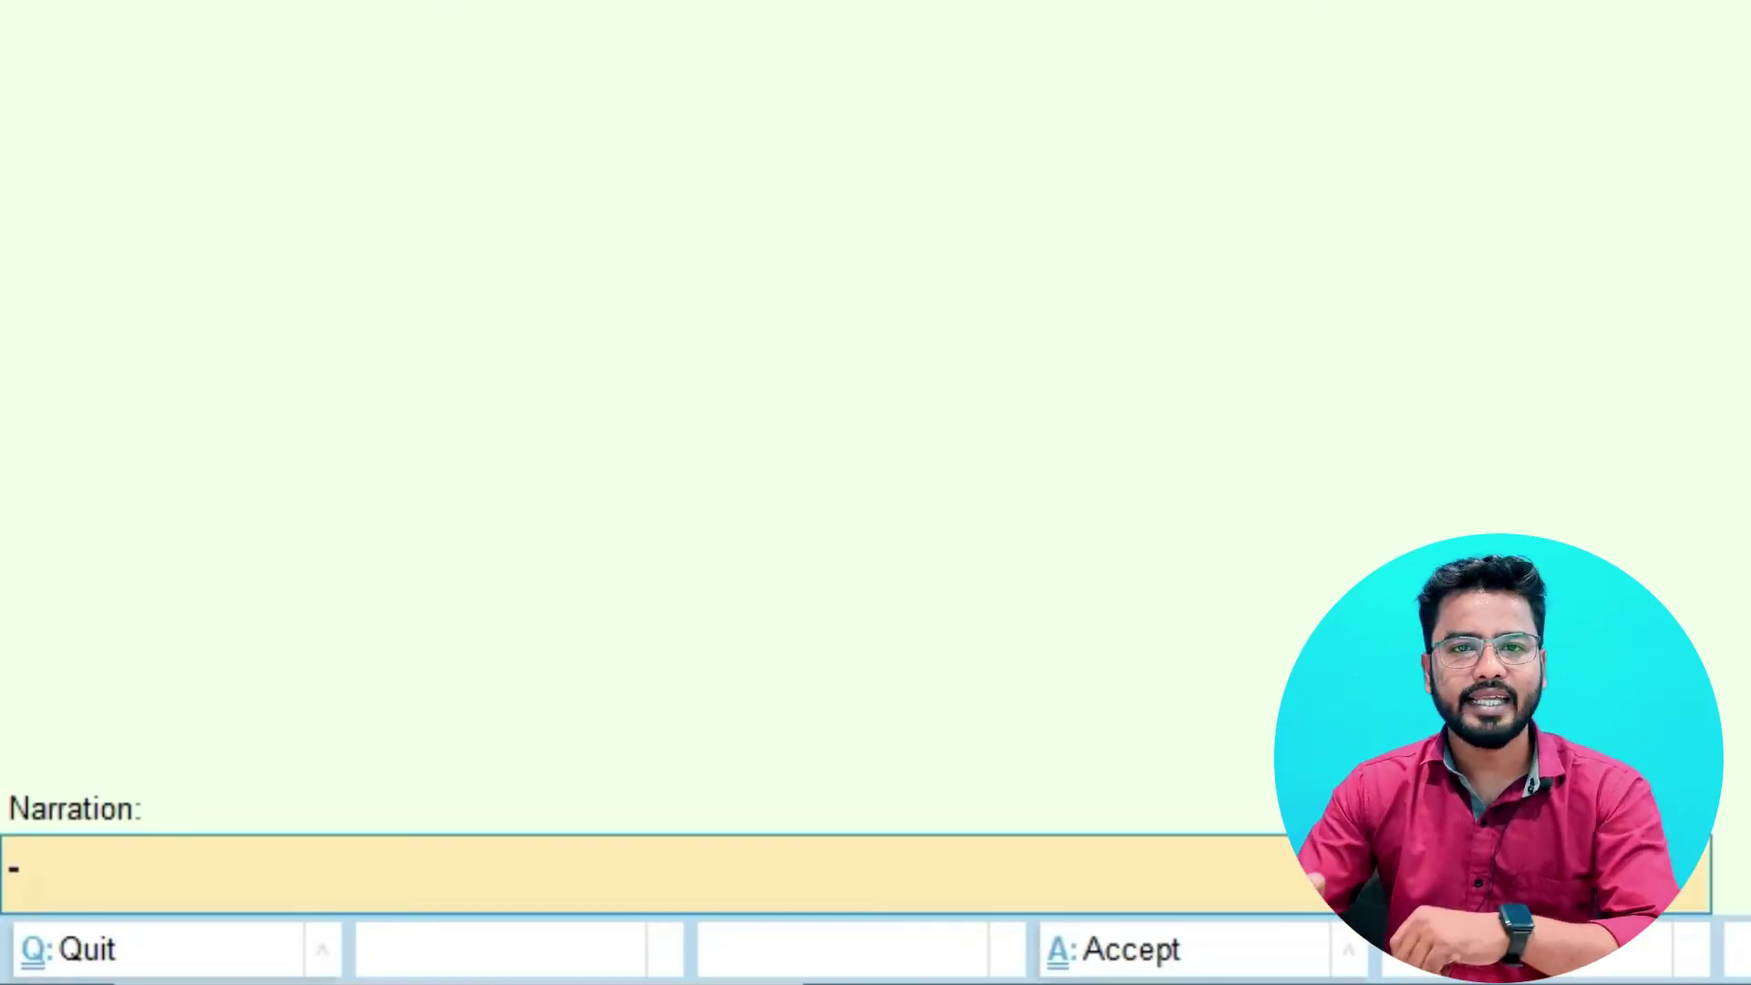
text(Sold Go)
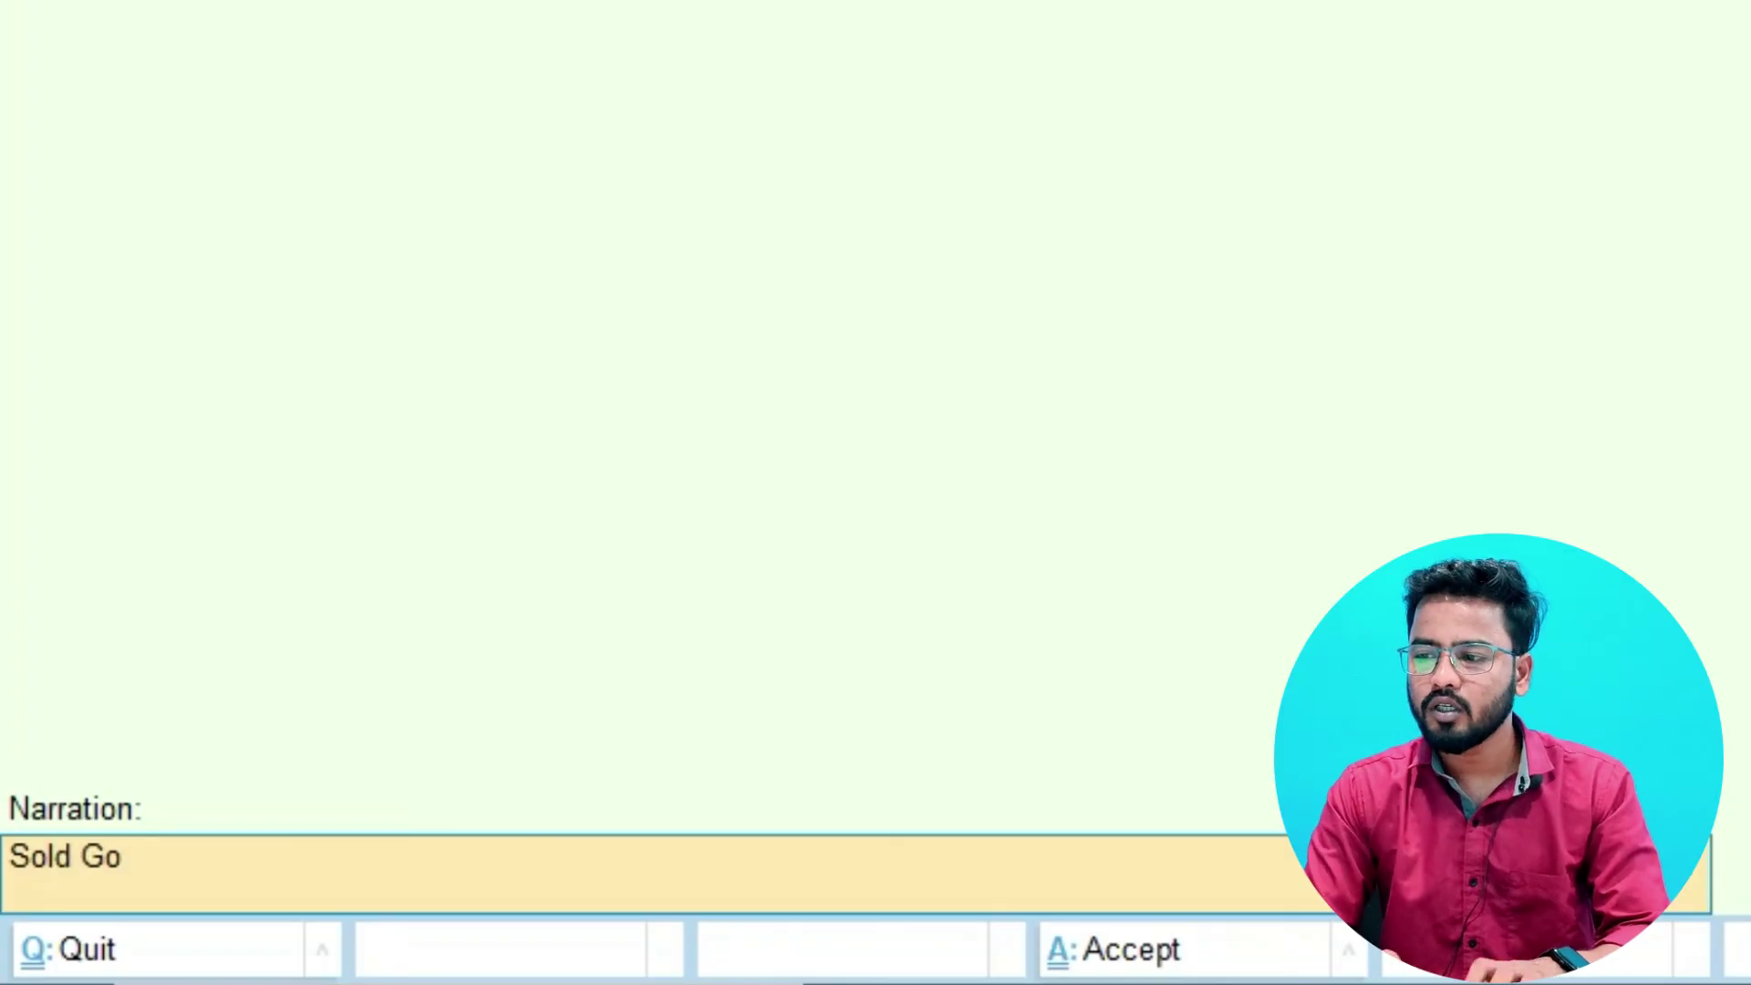
text(ods to mohan)
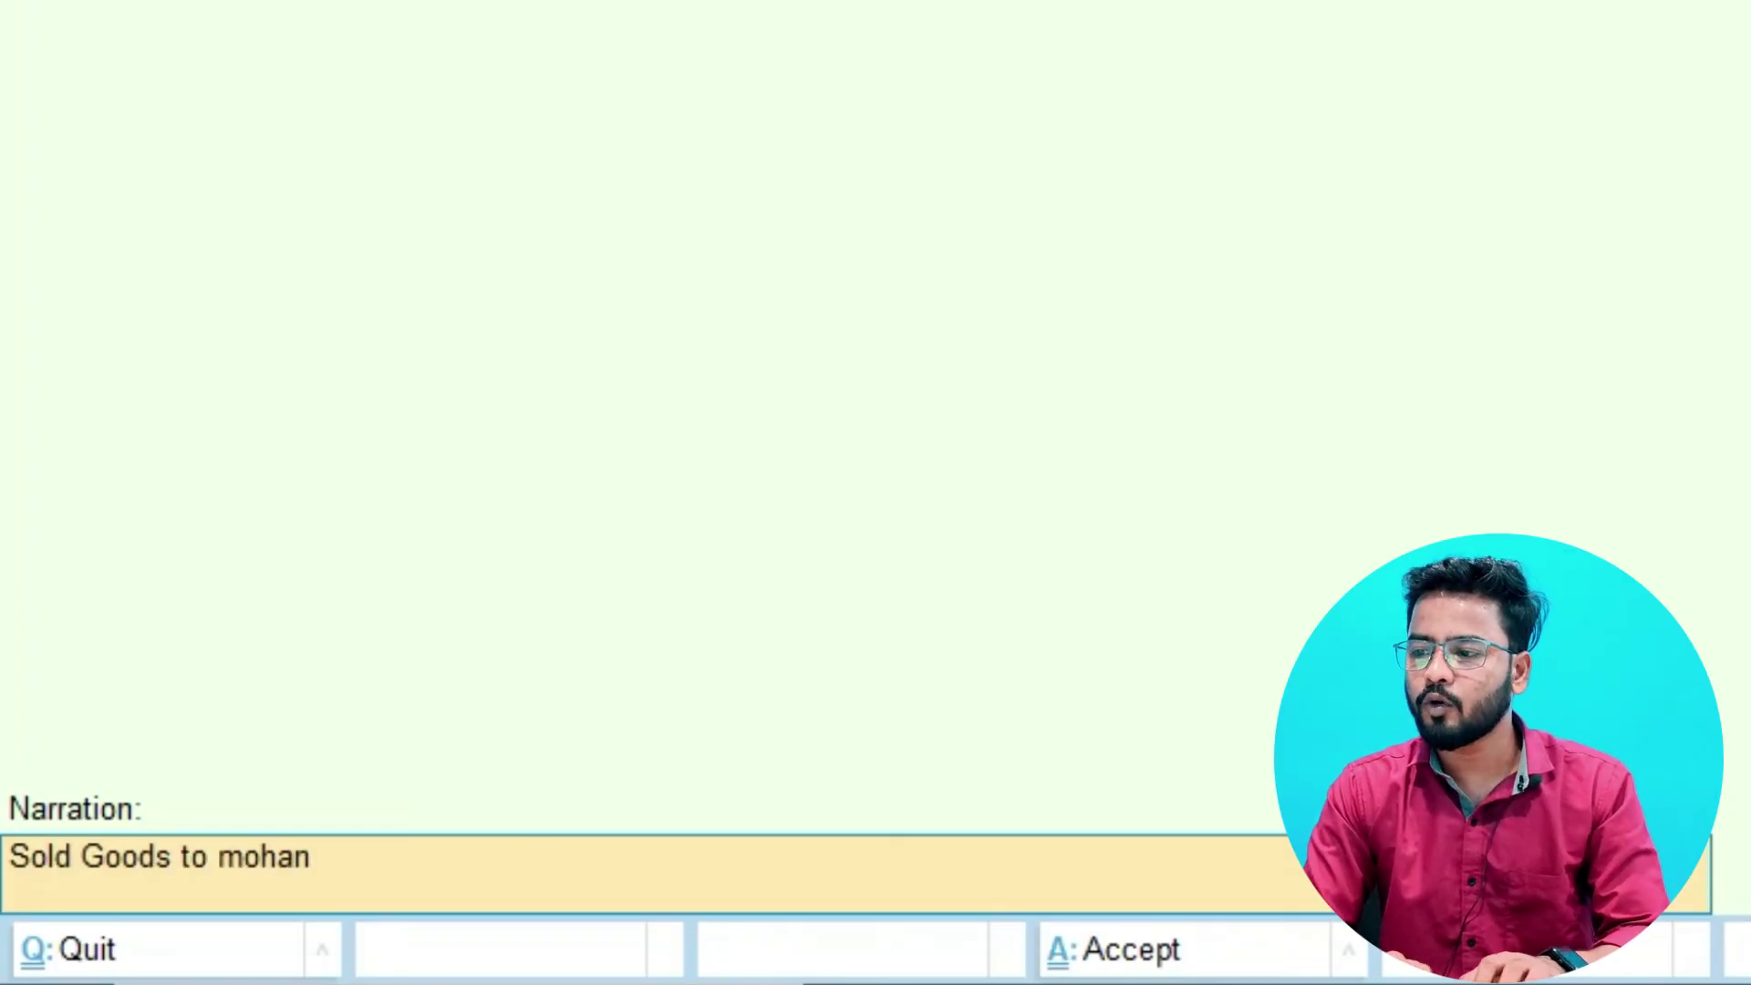
text( traders)
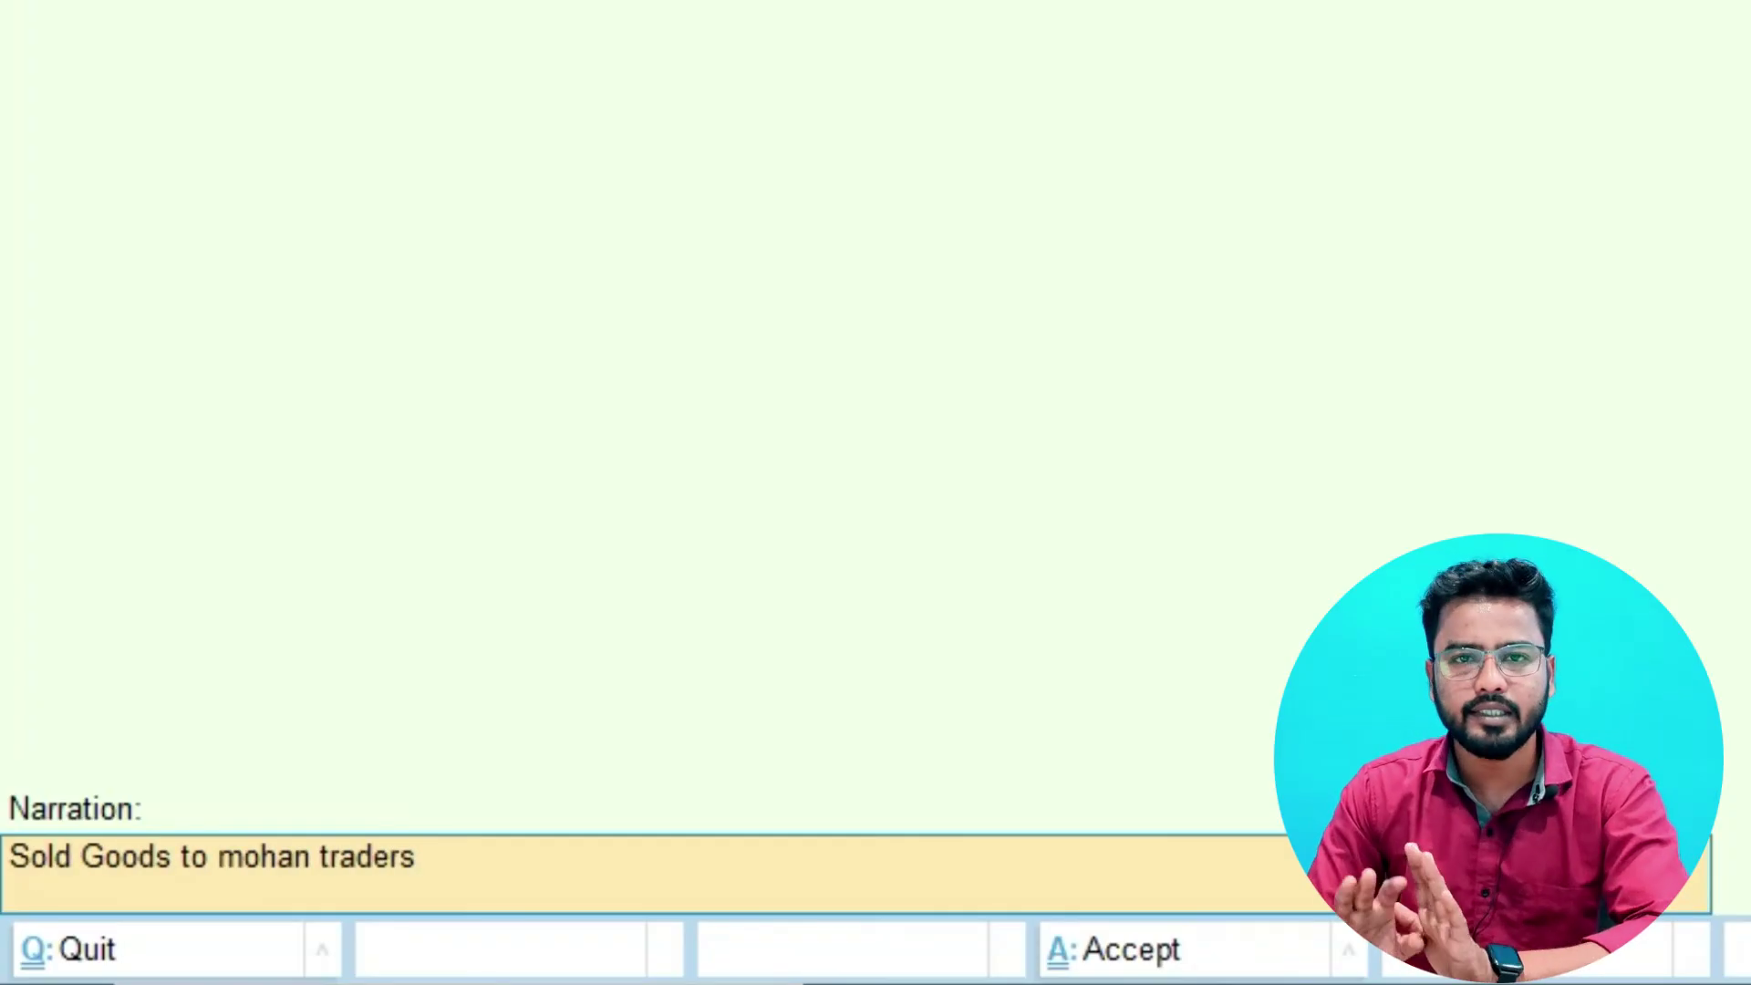
key(Return)
key(Return)
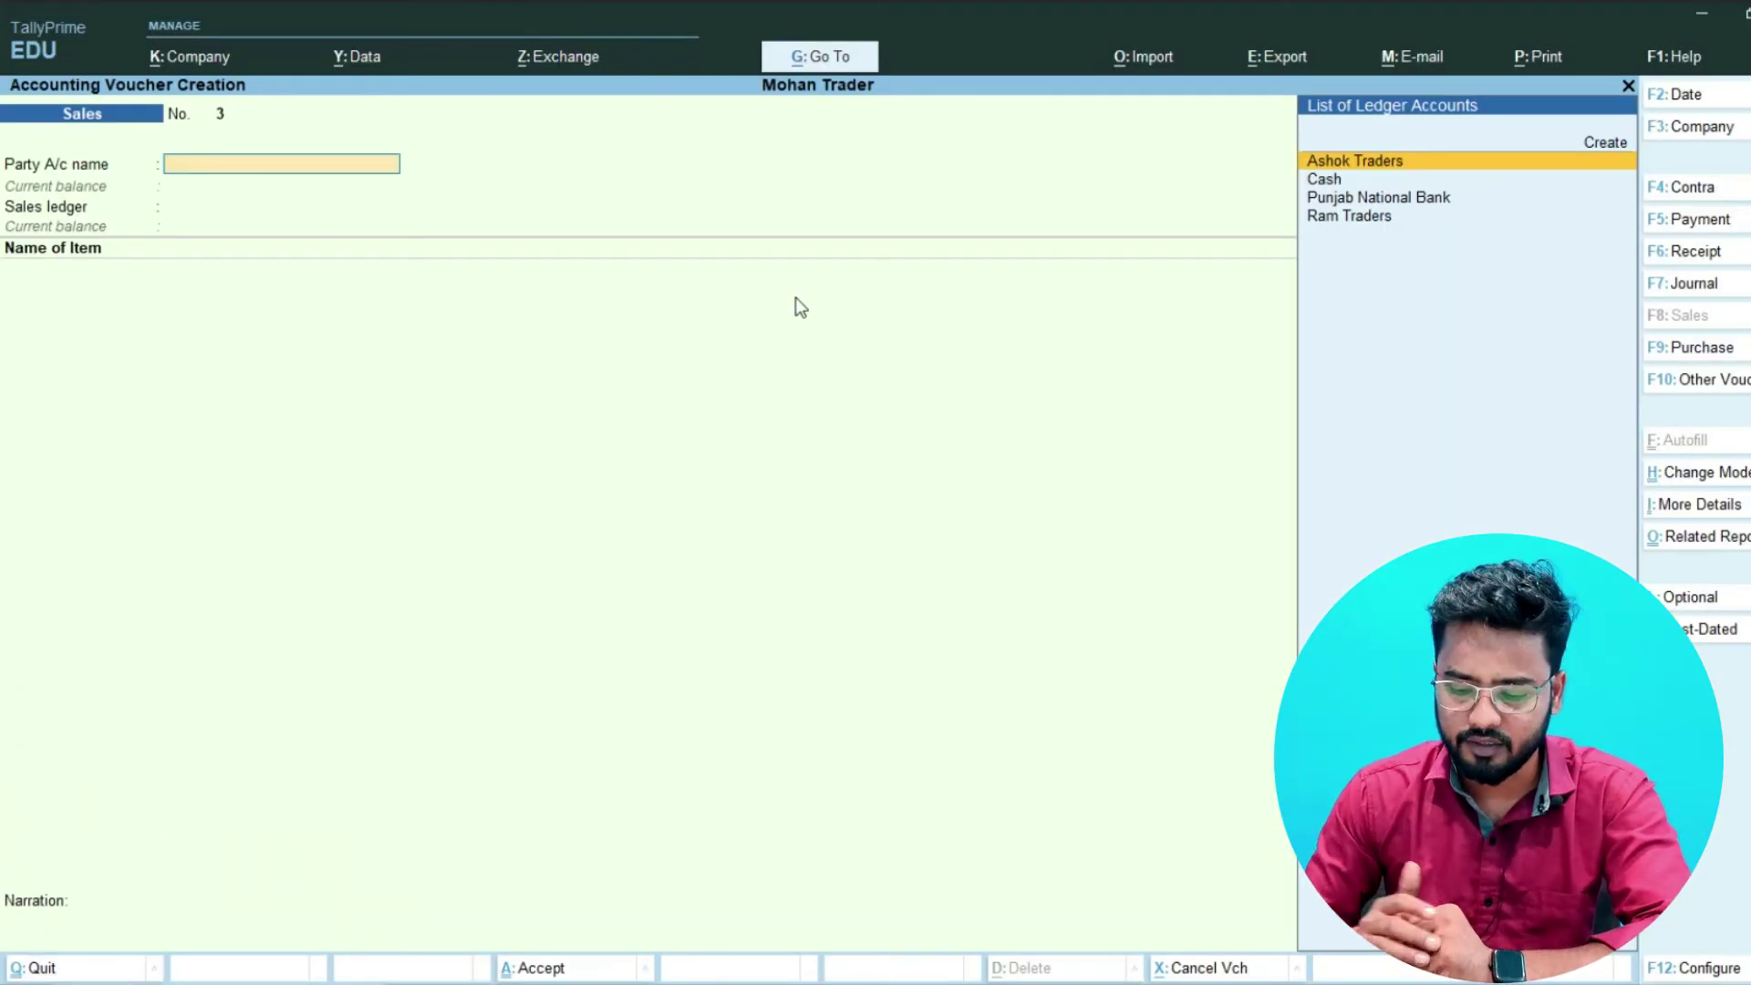
- Begin a Receipt voucher with Cash, then switch to Payment voucher No. 1 keeping Cash
key(F6)
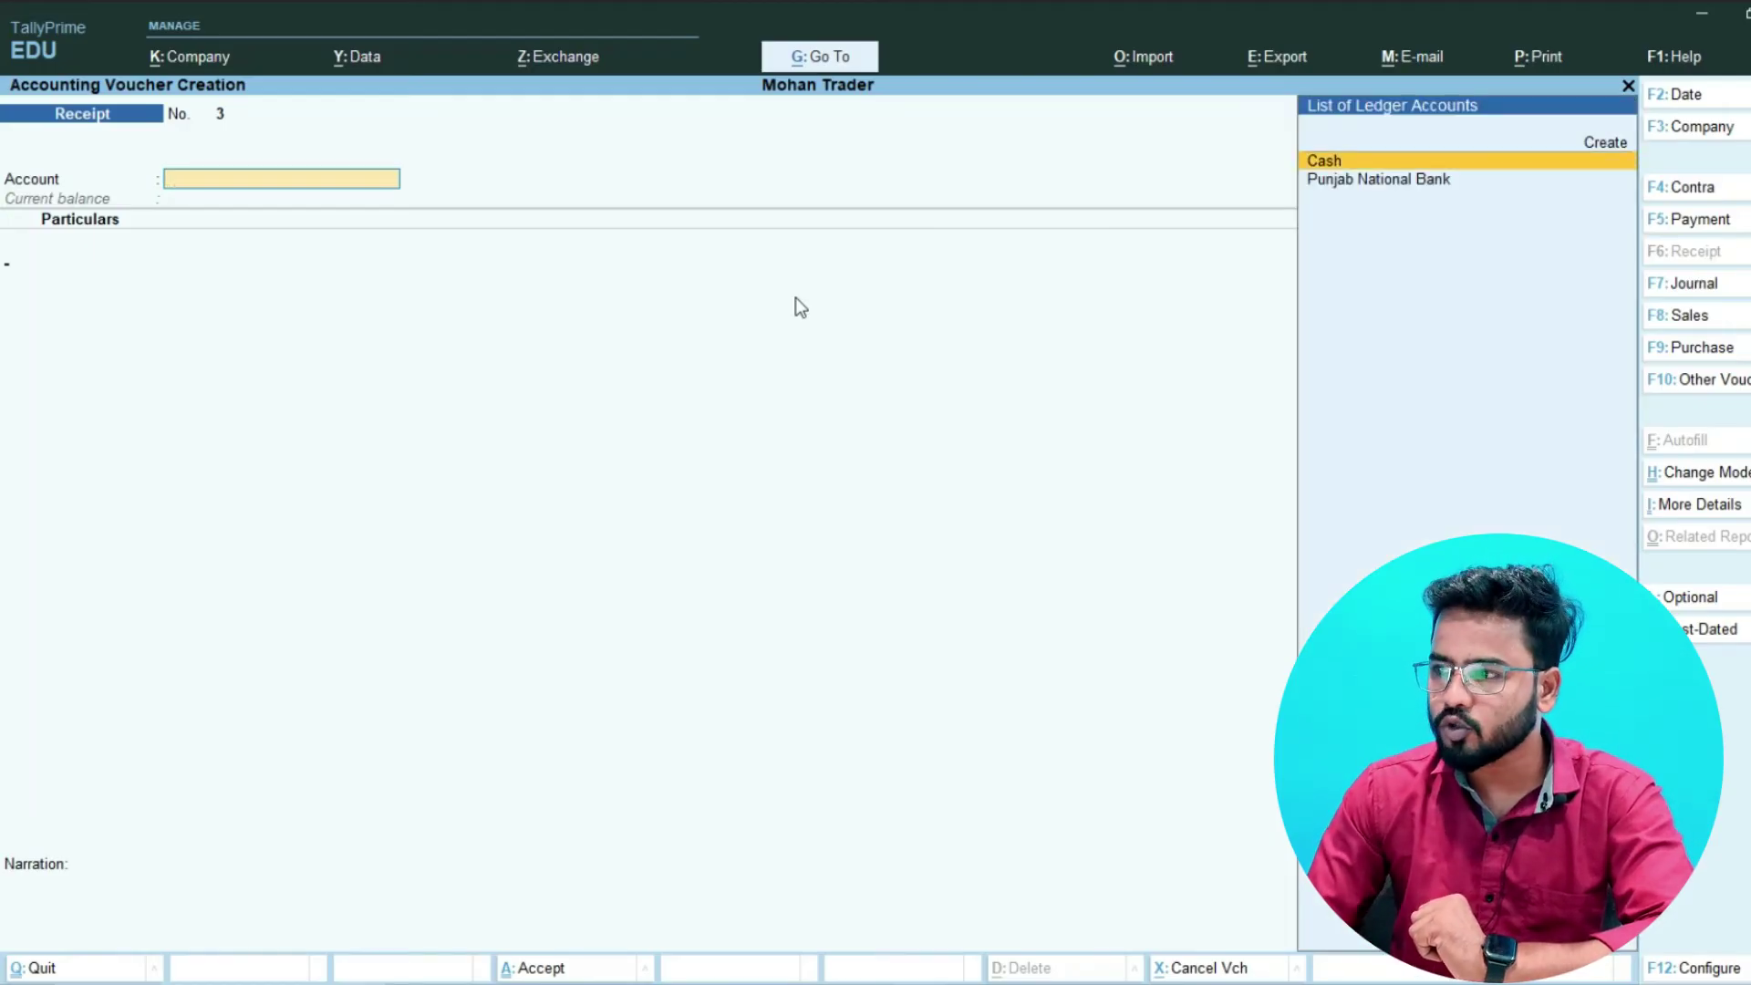
key(Return)
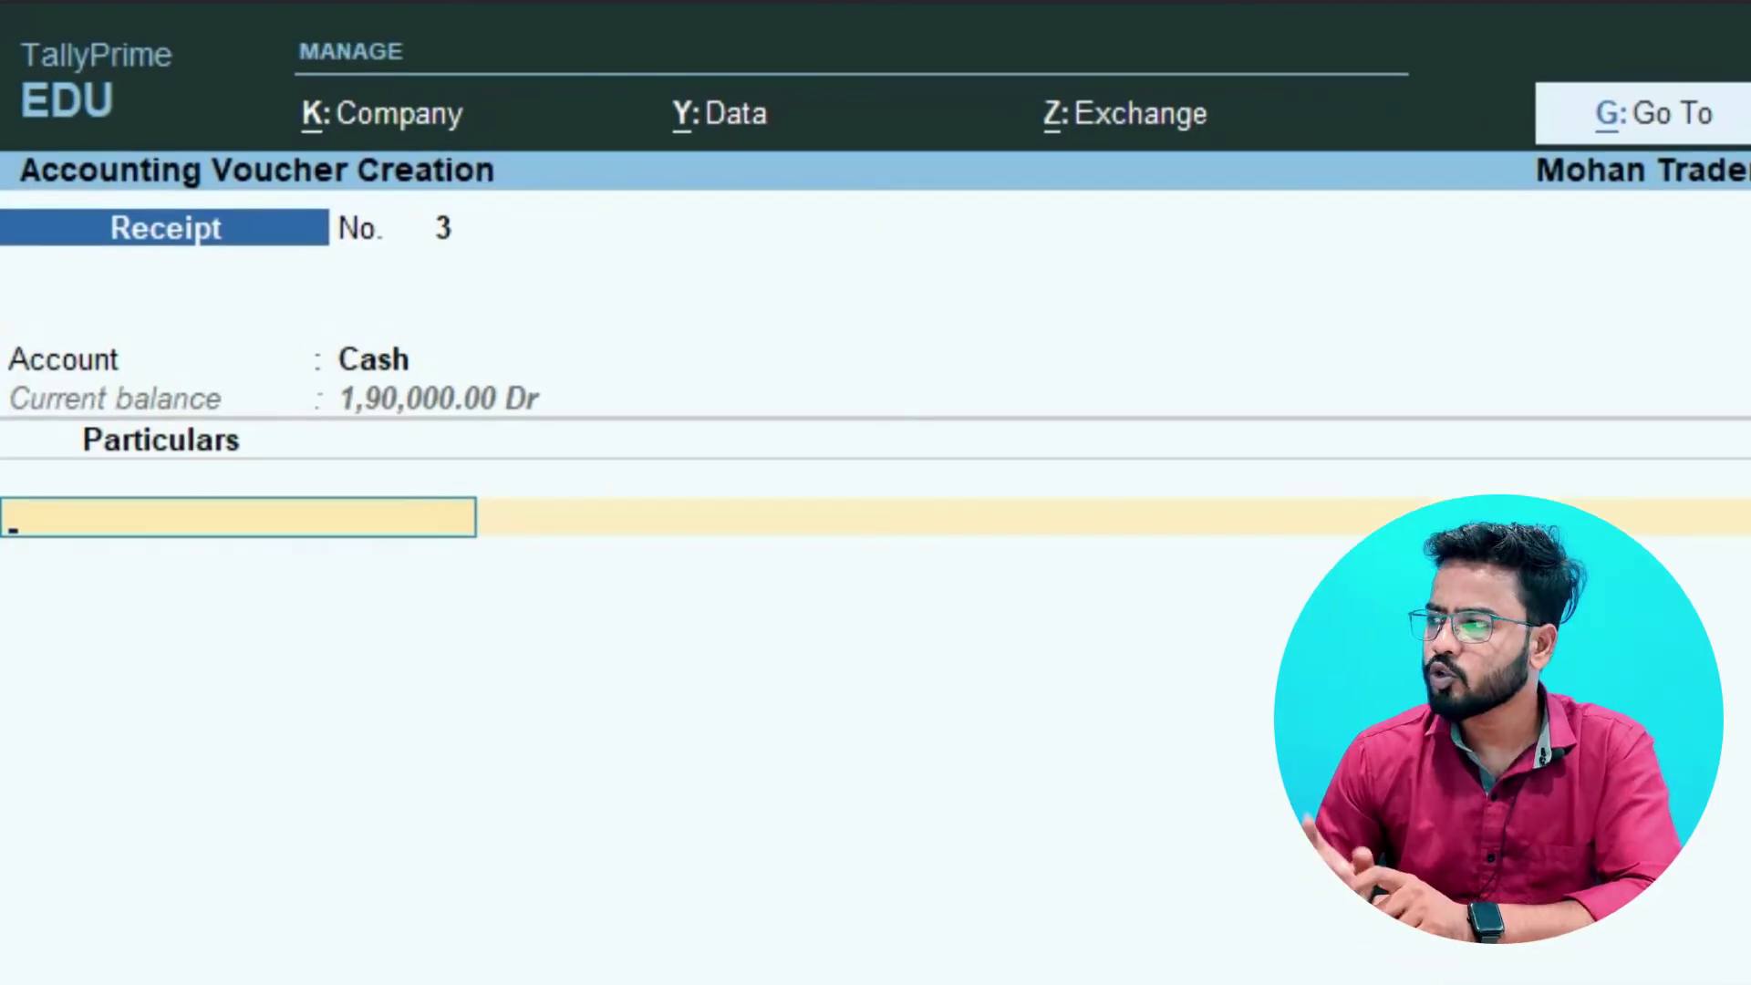
key(F5)
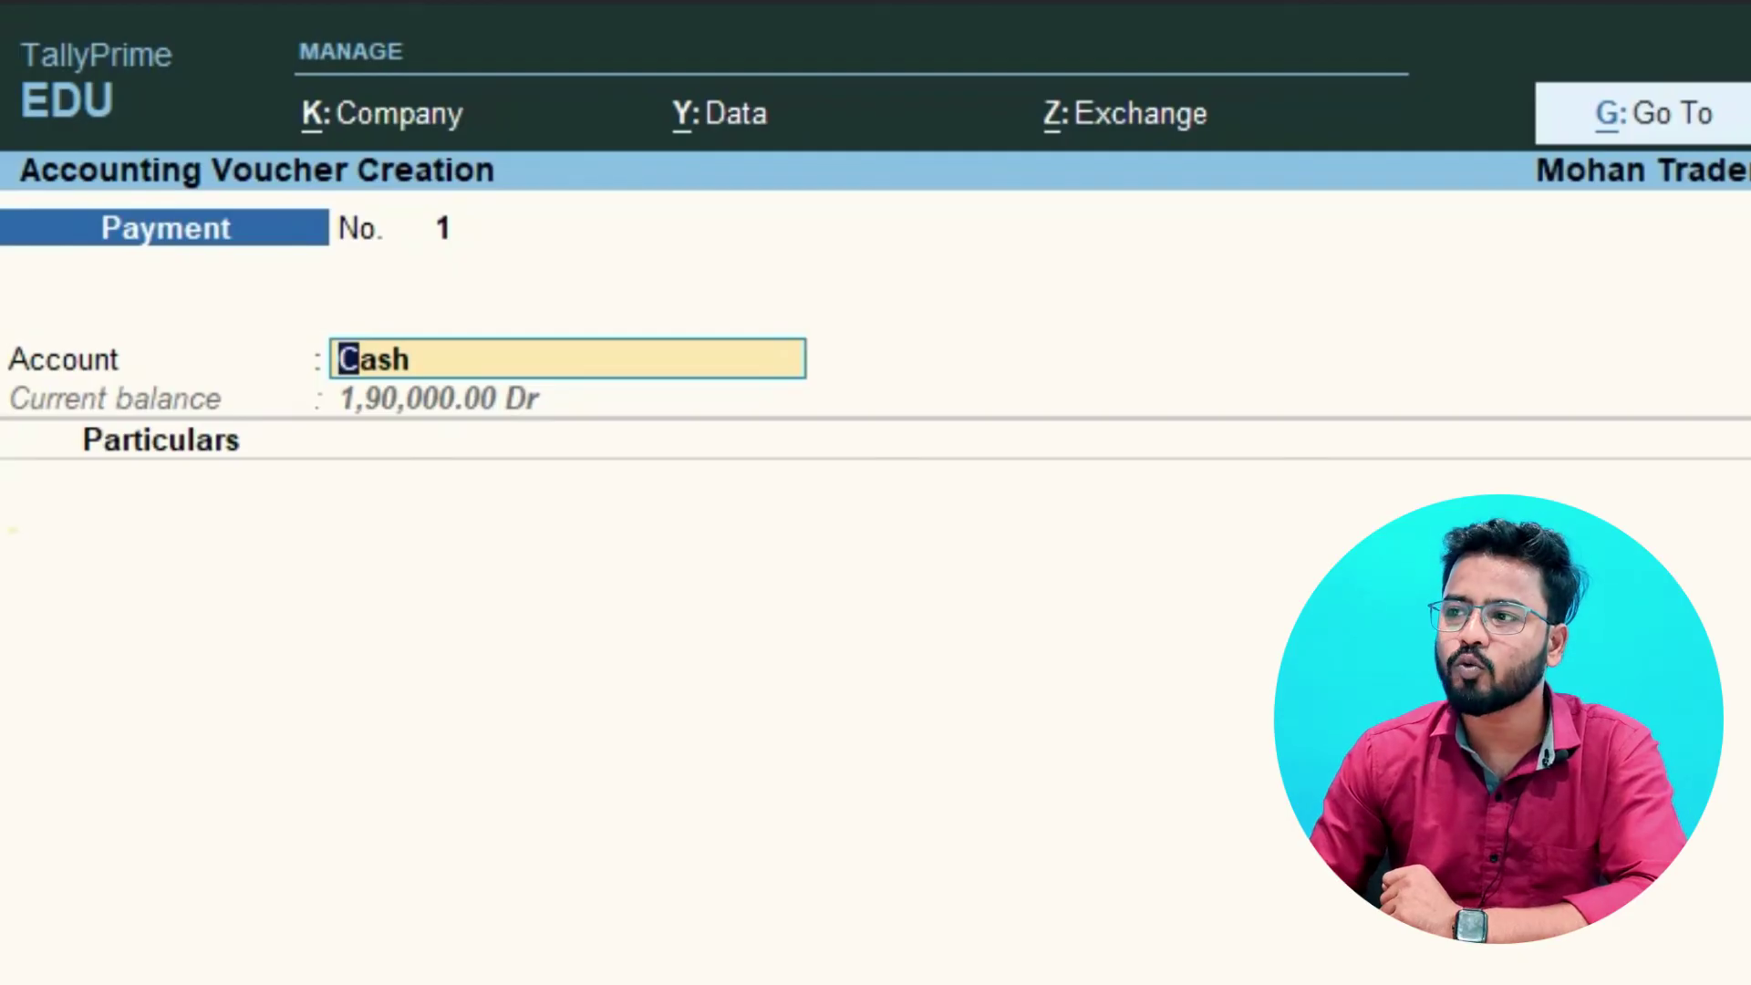
- Debit Salary A/c 10,000 against Cash on the payment voucher
key(Return)
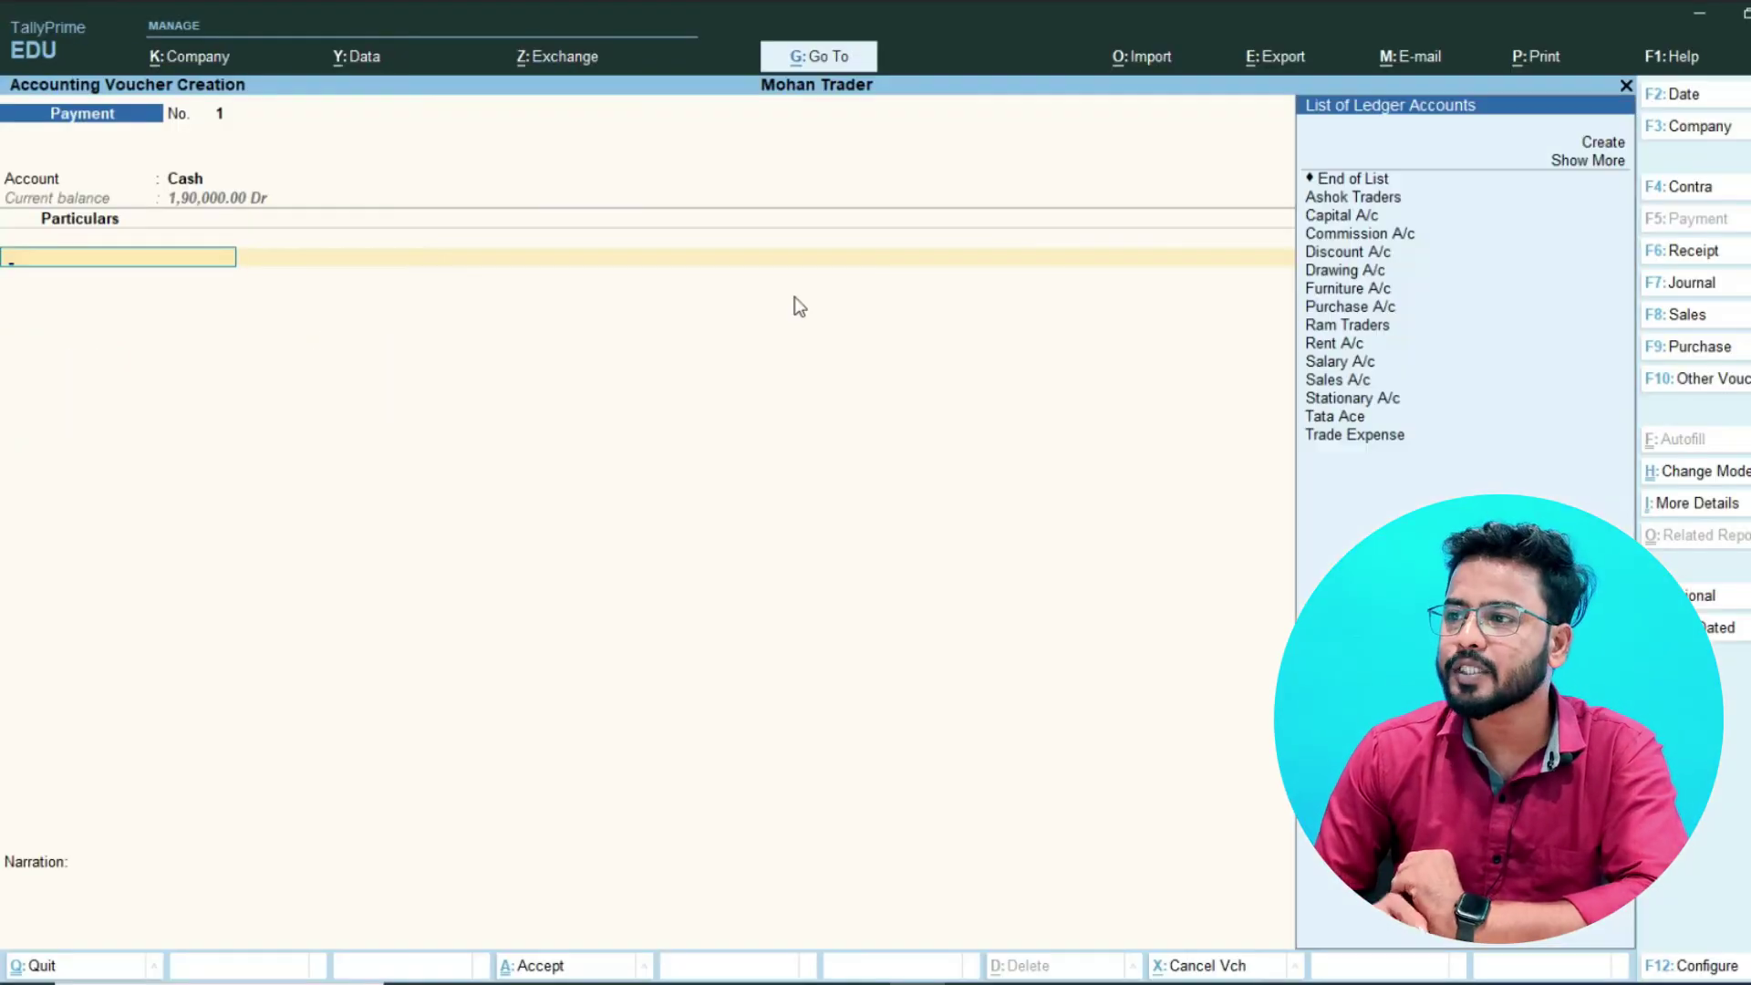
key(Down)
key(Down)
key(Down)
key(Down)
key(Down)
key(Down)
key(Down)
key(Down)
key(Down)
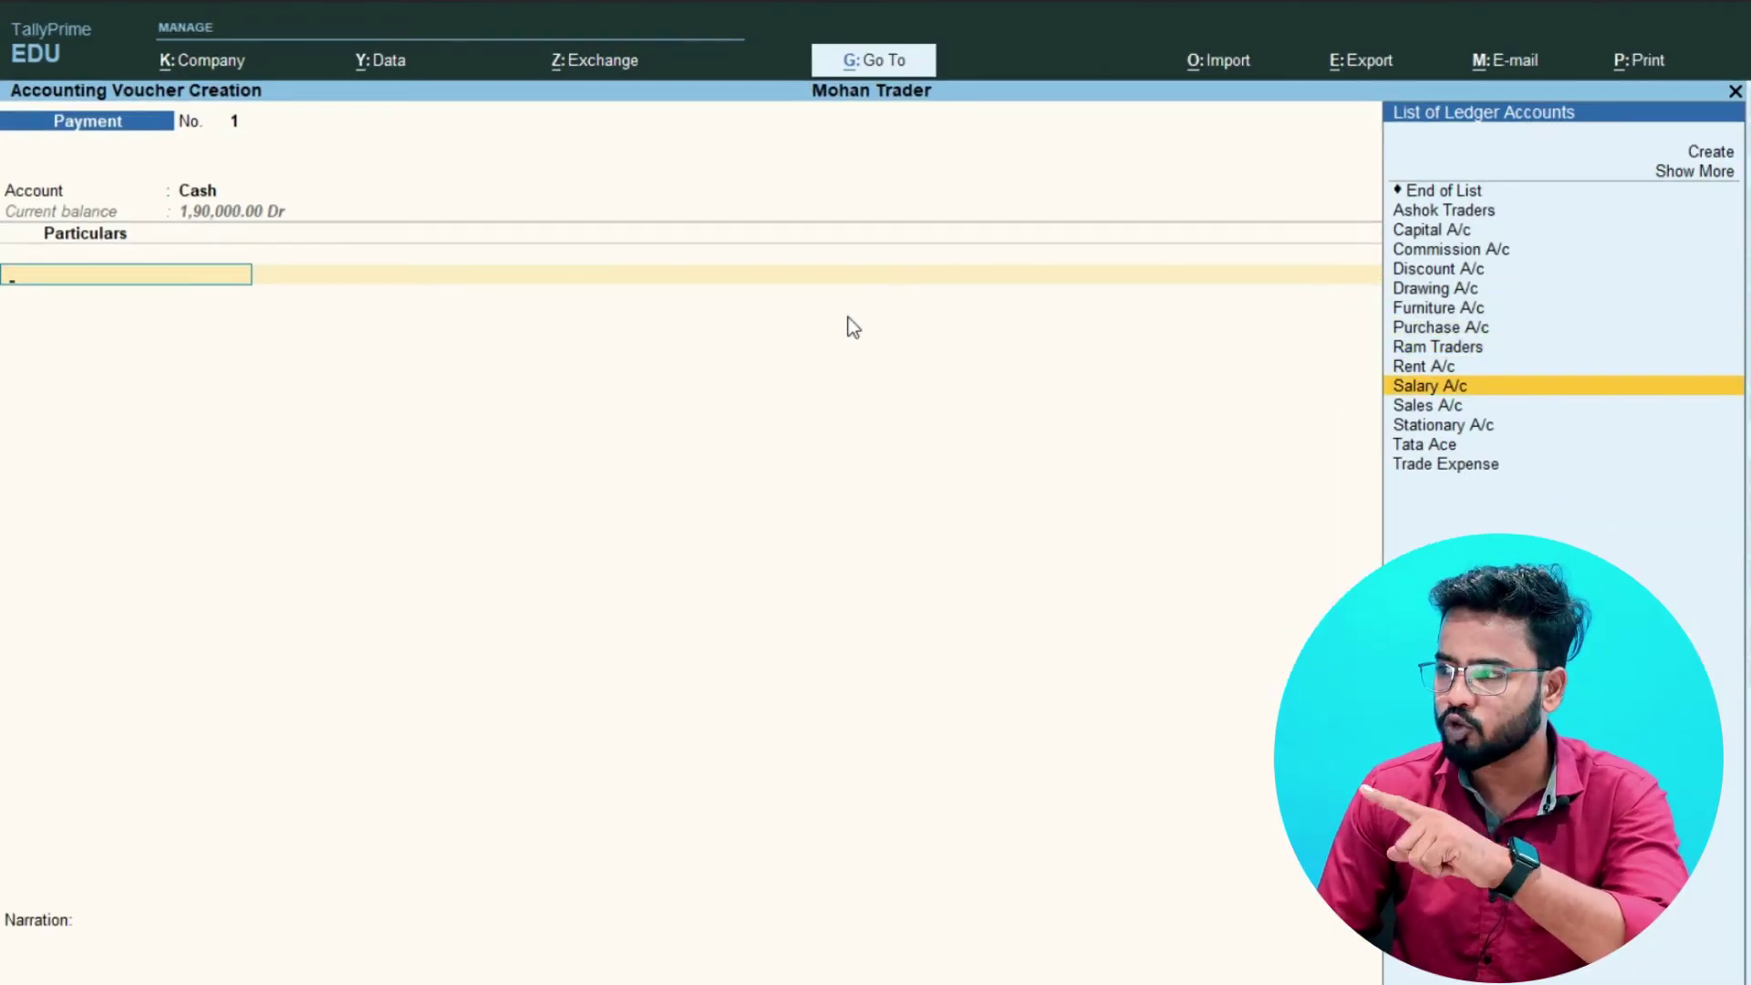
key(Return)
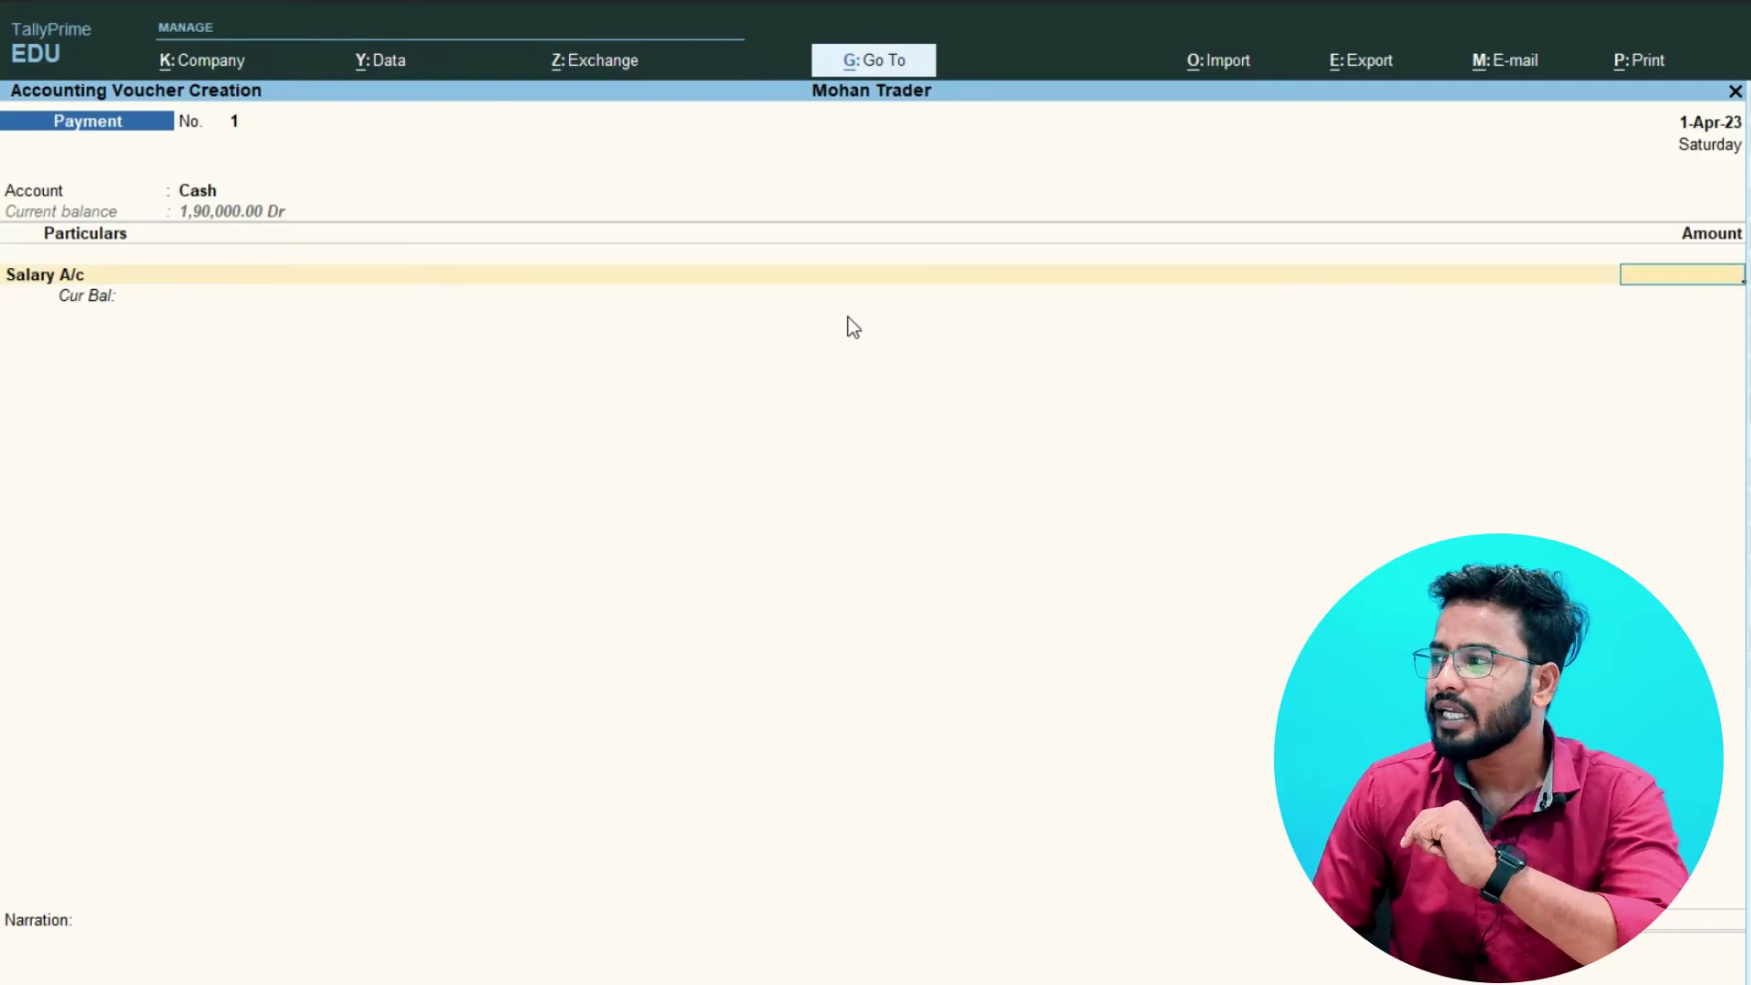
text(10000)
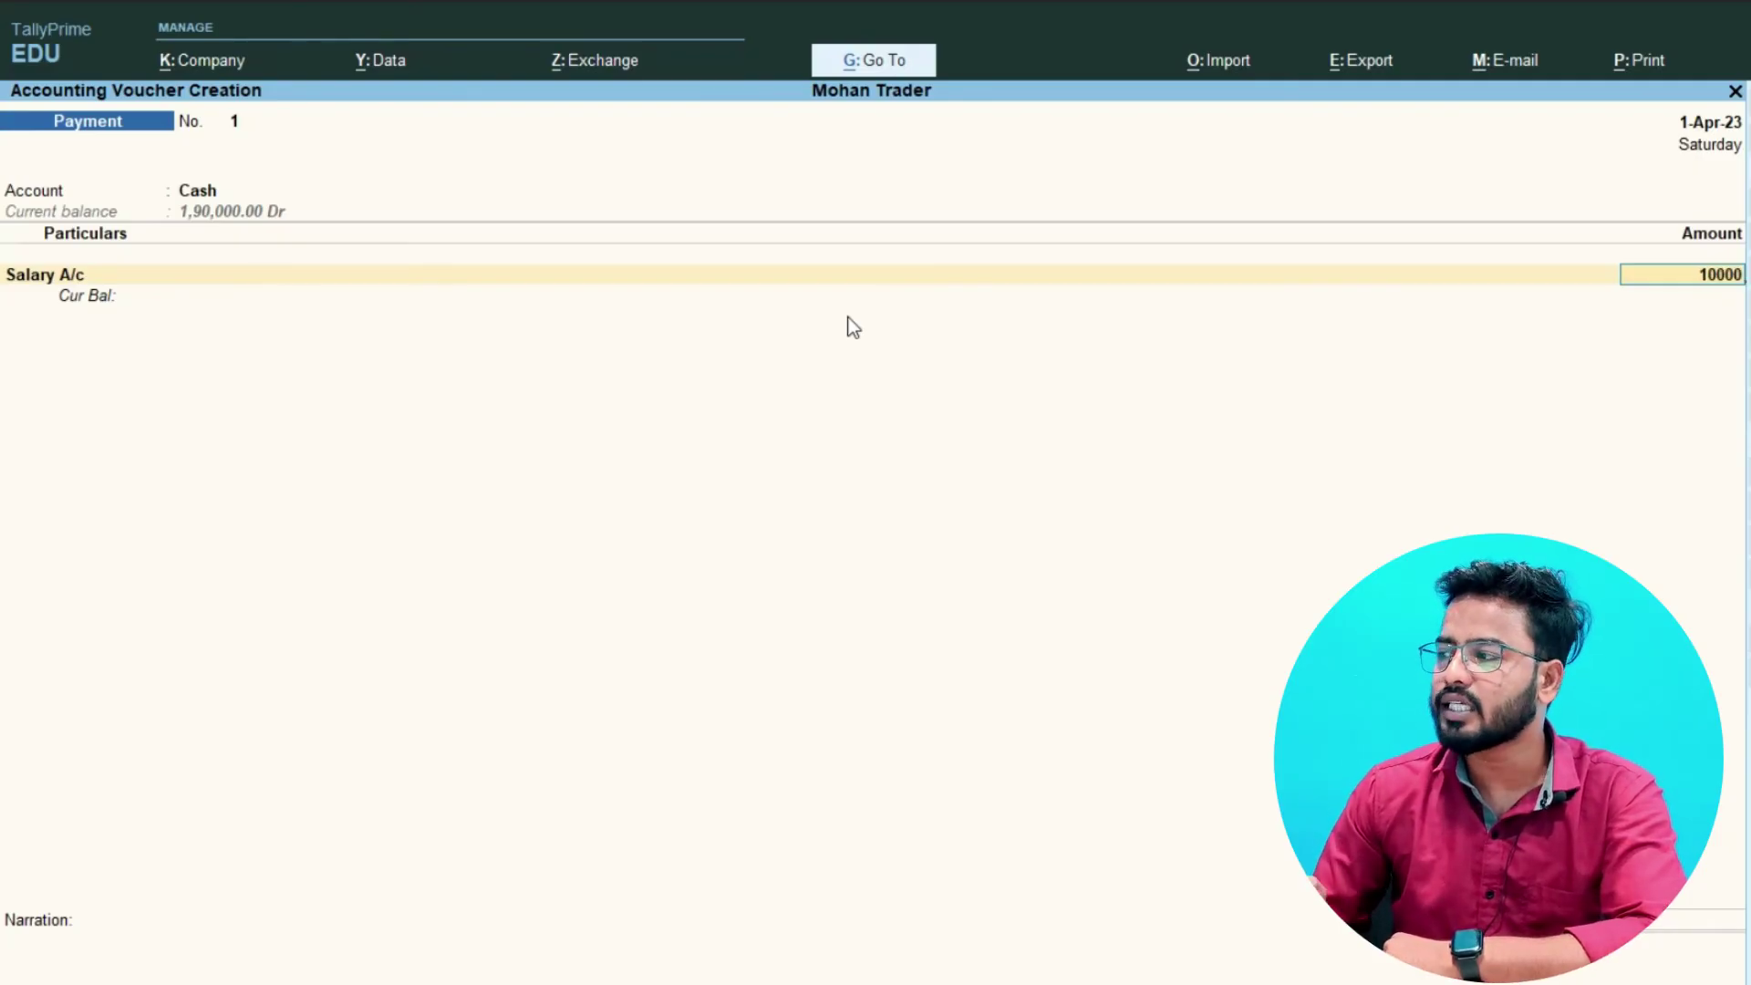
key(Return)
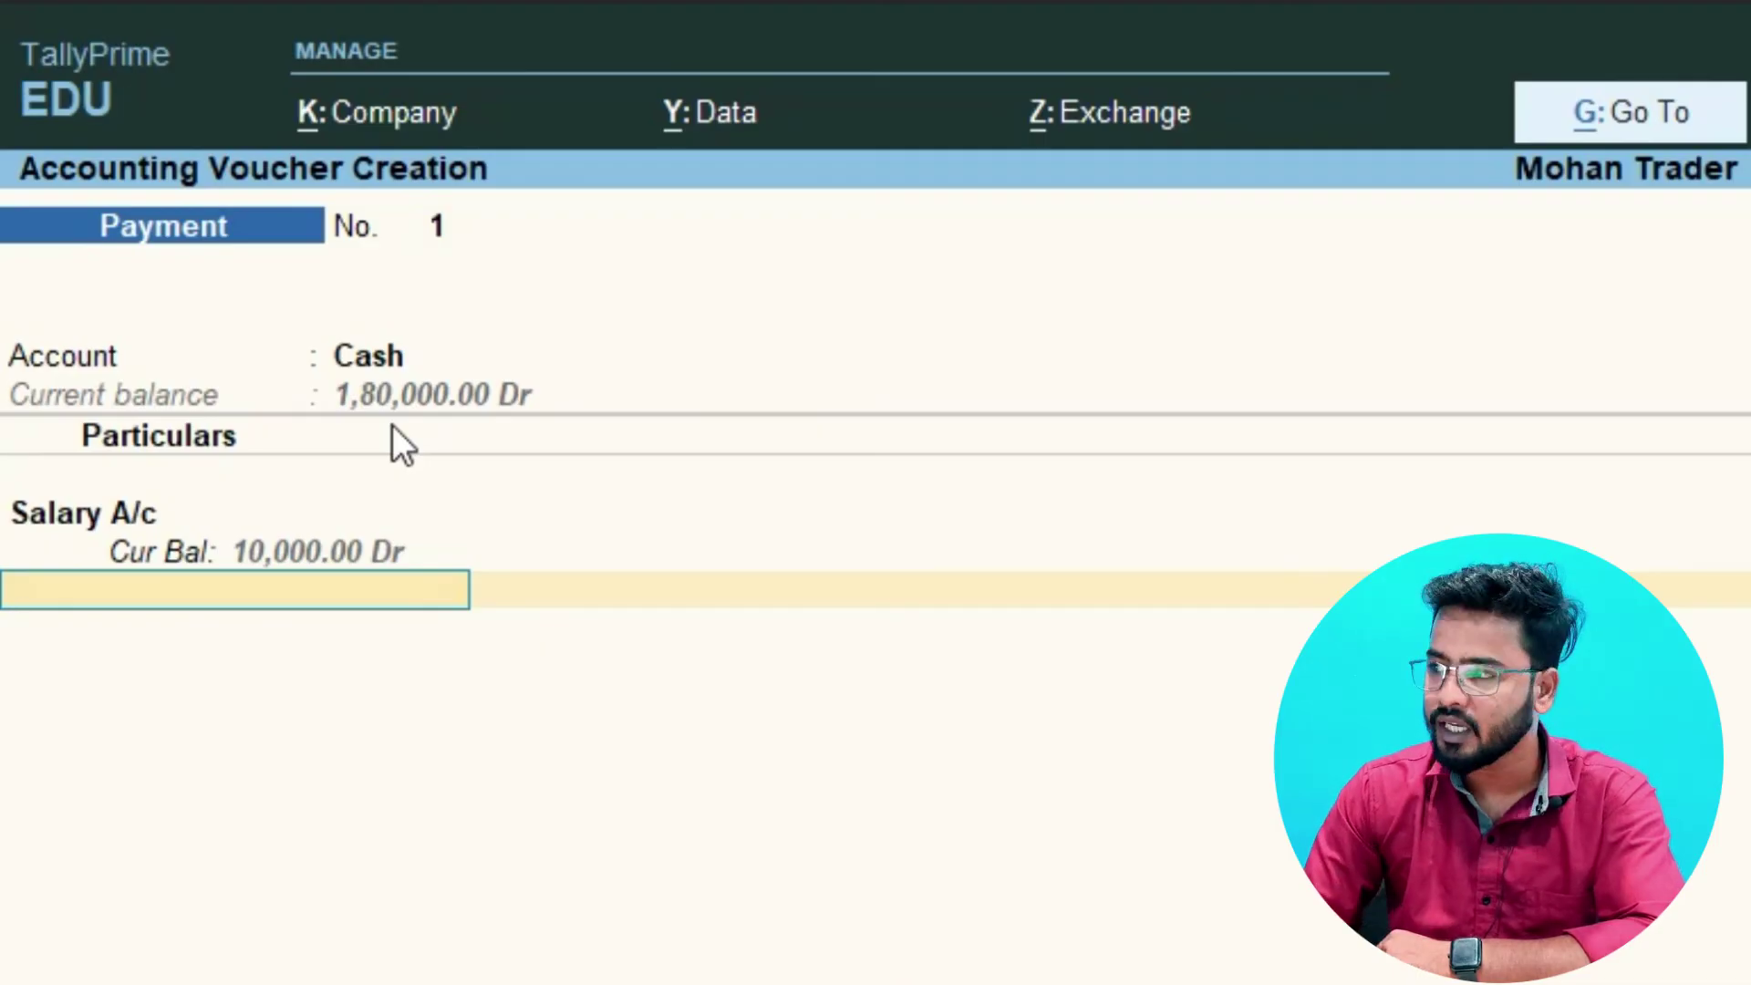
key(Return)
- Enter the narration 'Paid salary to the employee' on the payment voucher
text(Pia)
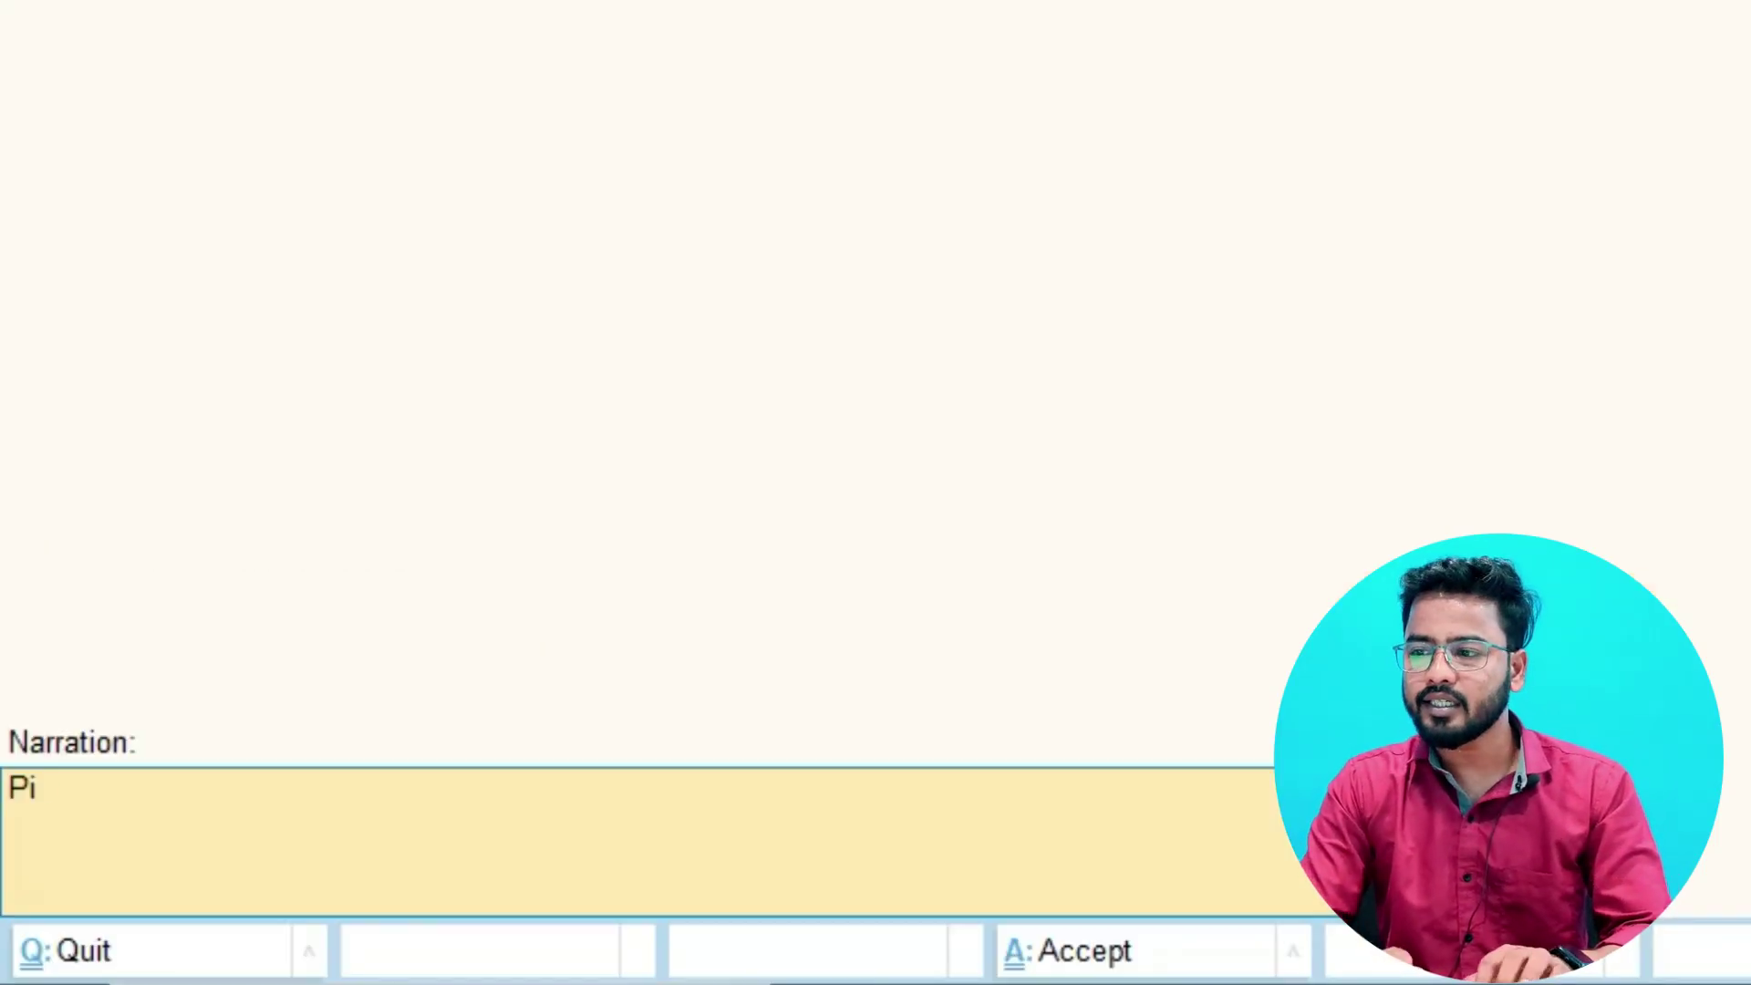
key(BackSpace)
key(BackSpace)
text(aide)
key(BackSpace)
text(salary to t)
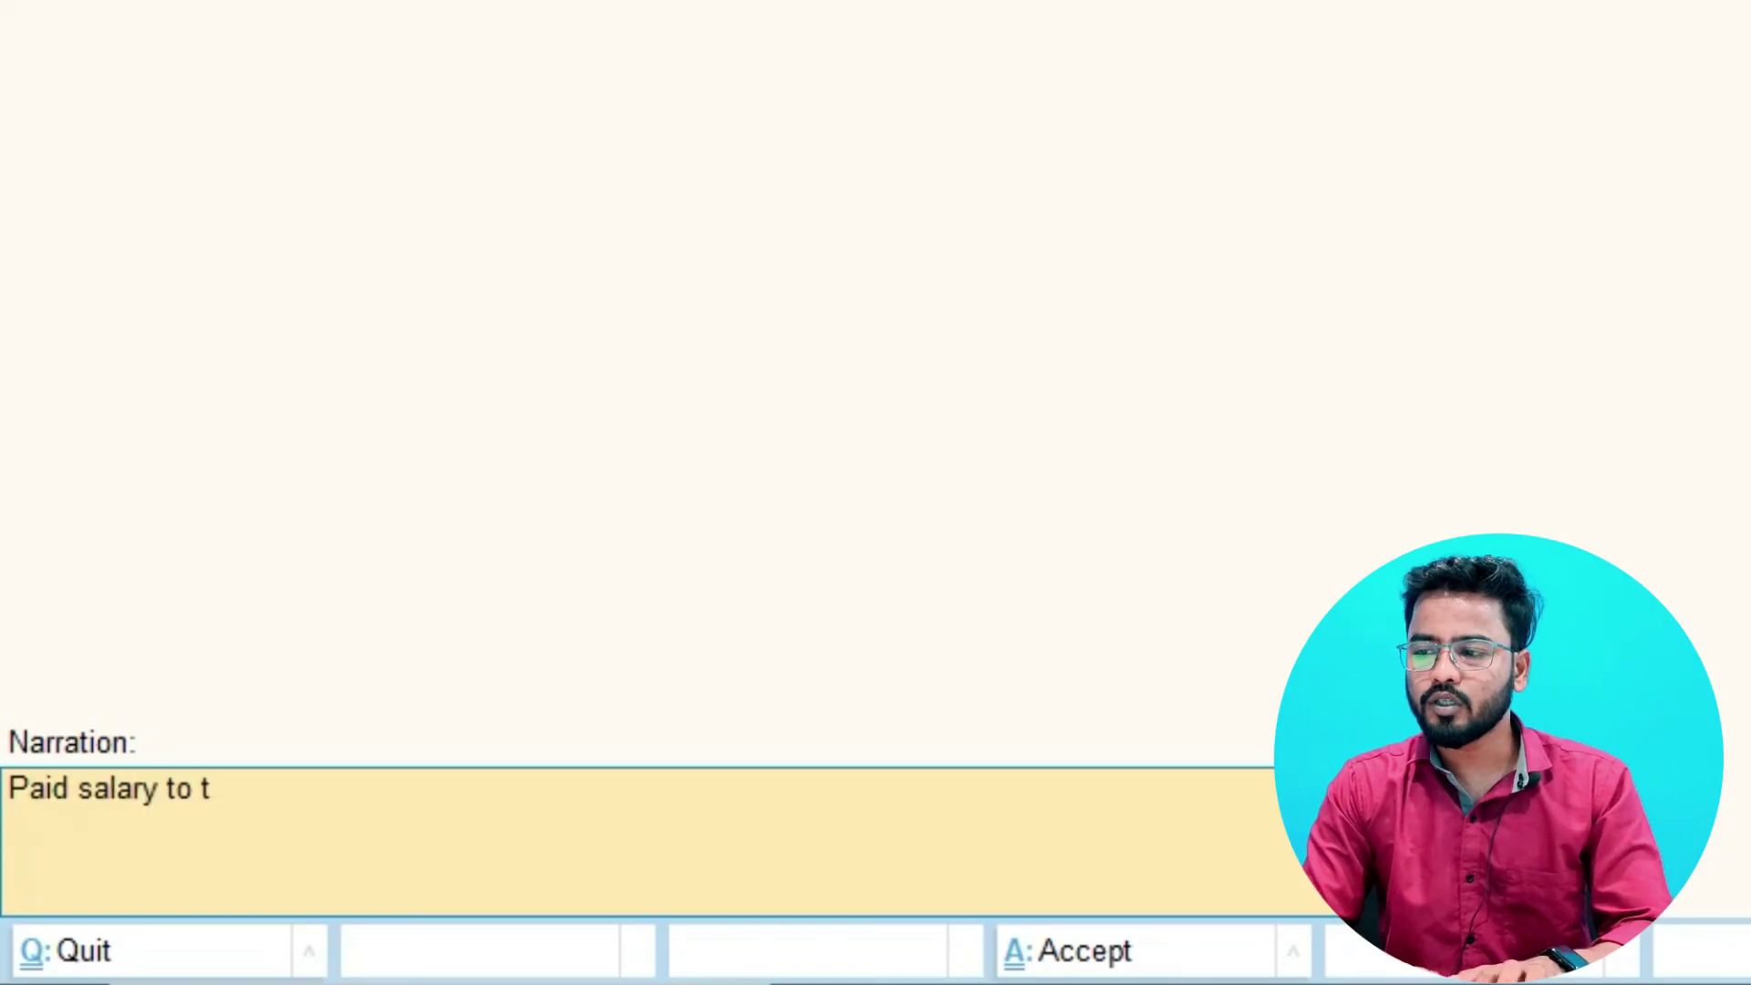
text(he employee)
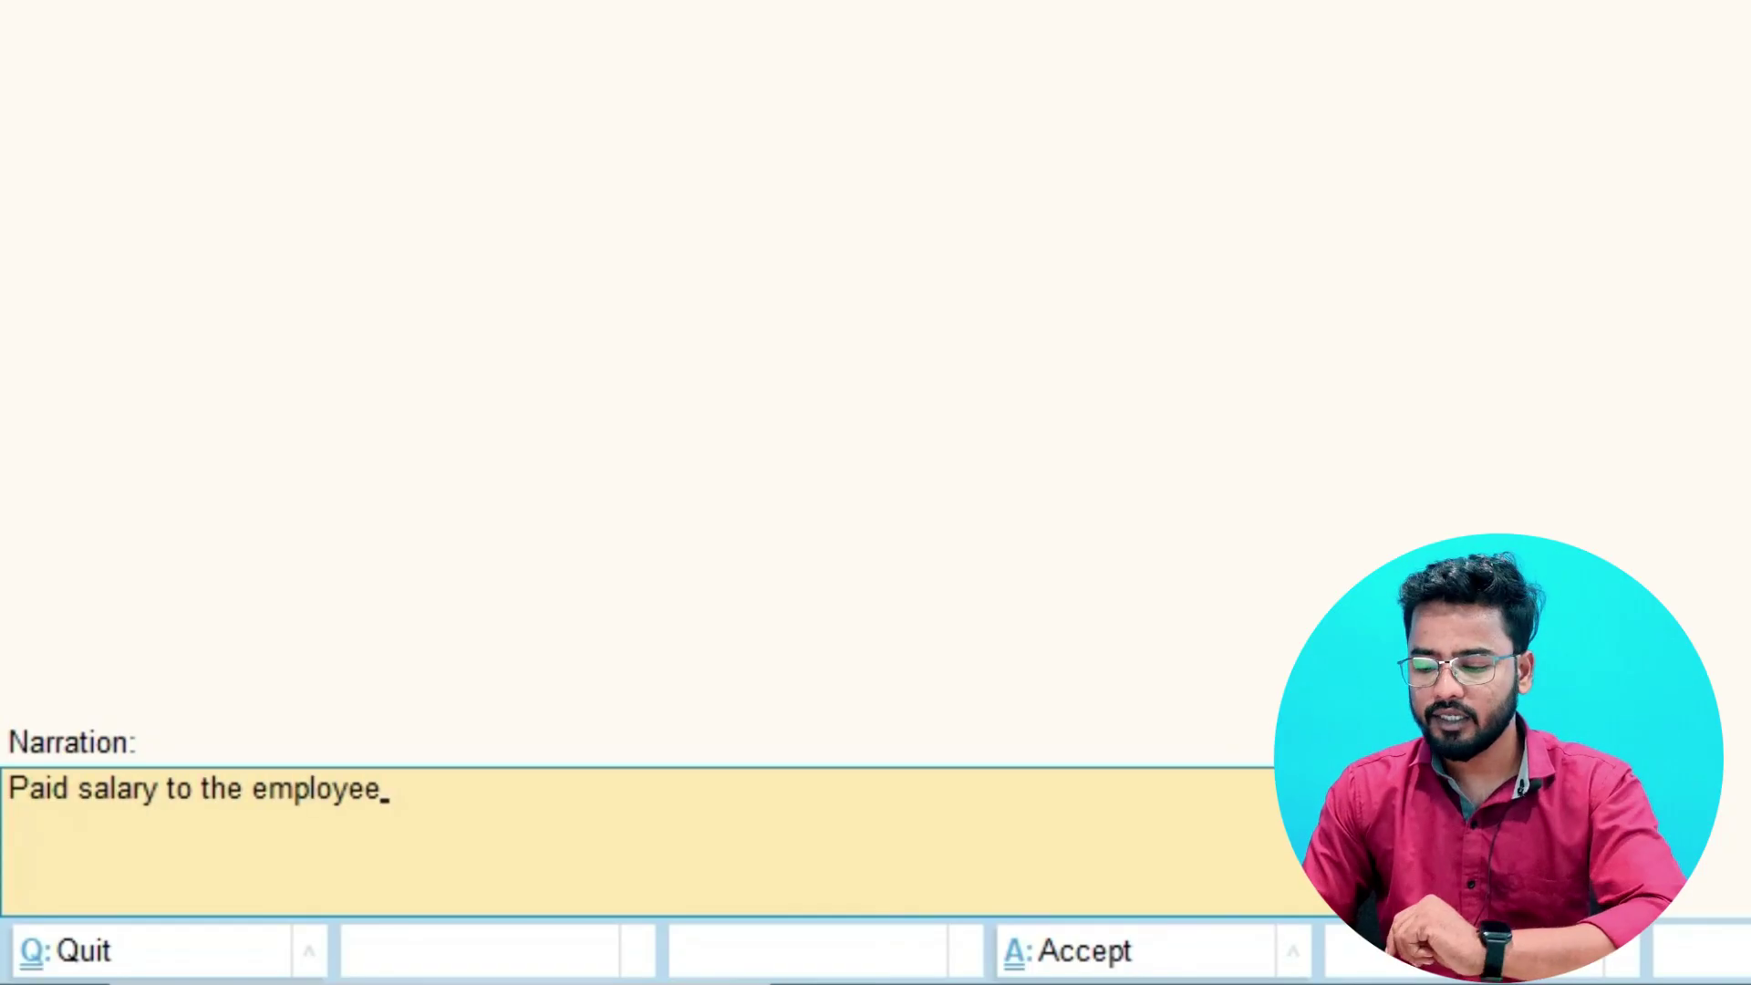
key(Return)
key(Return)
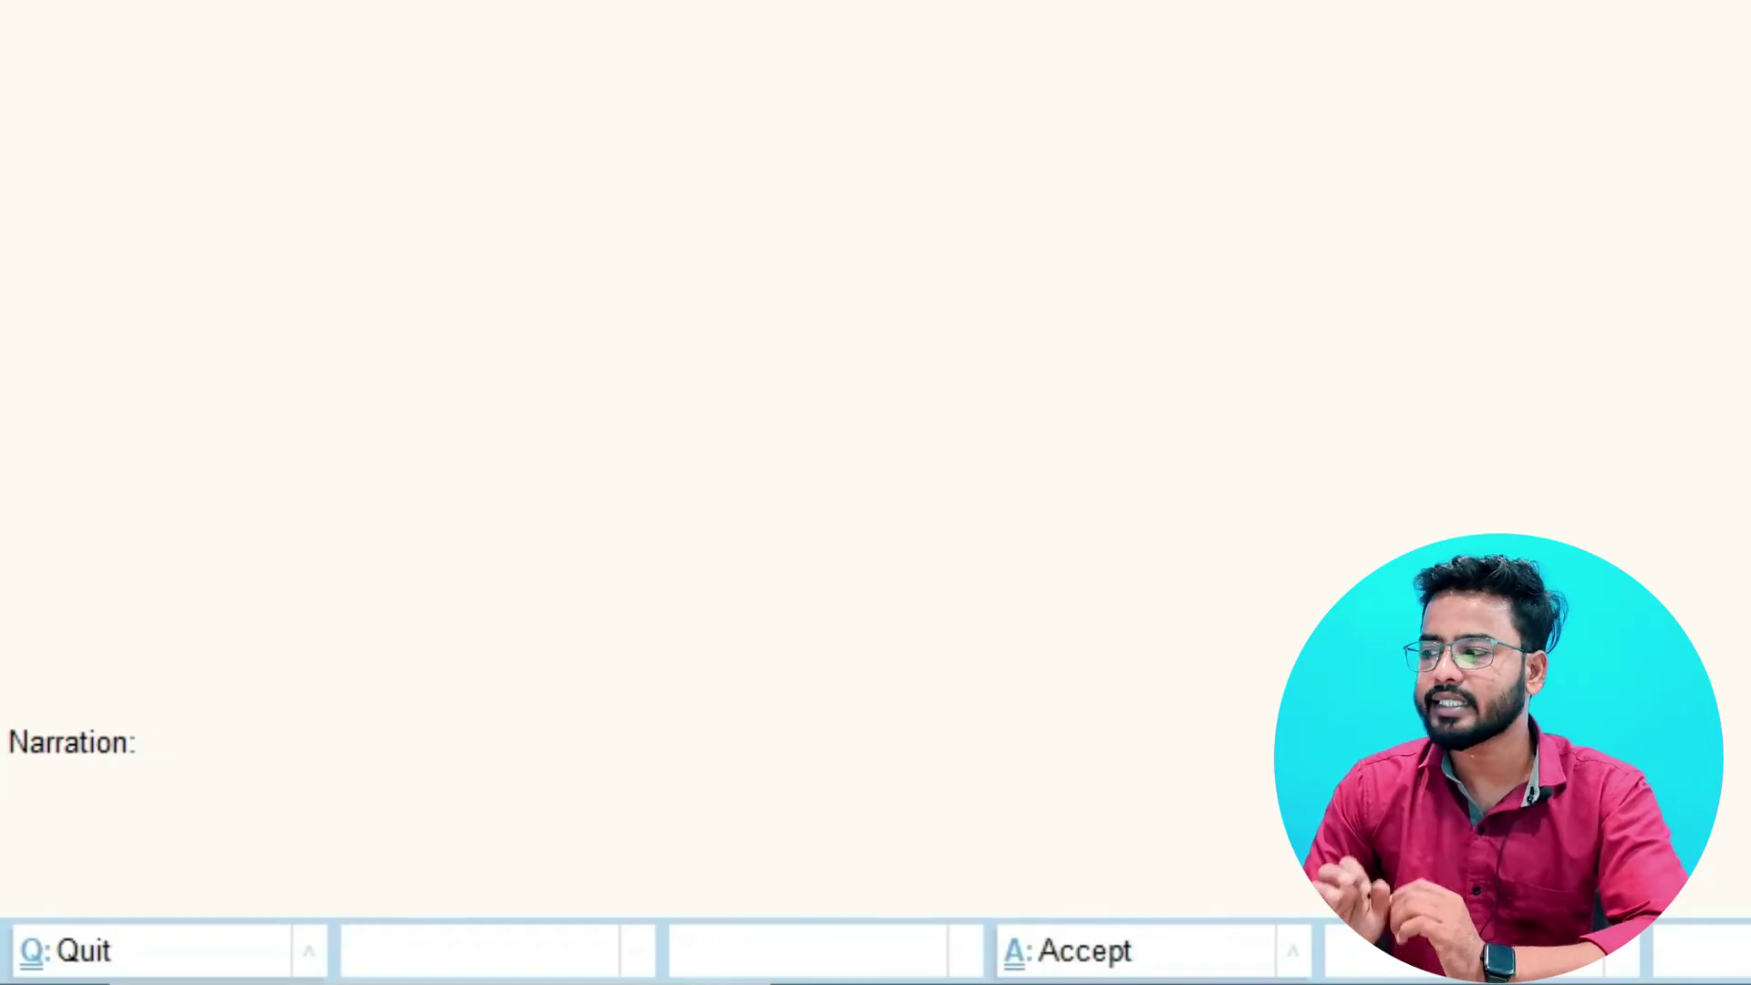